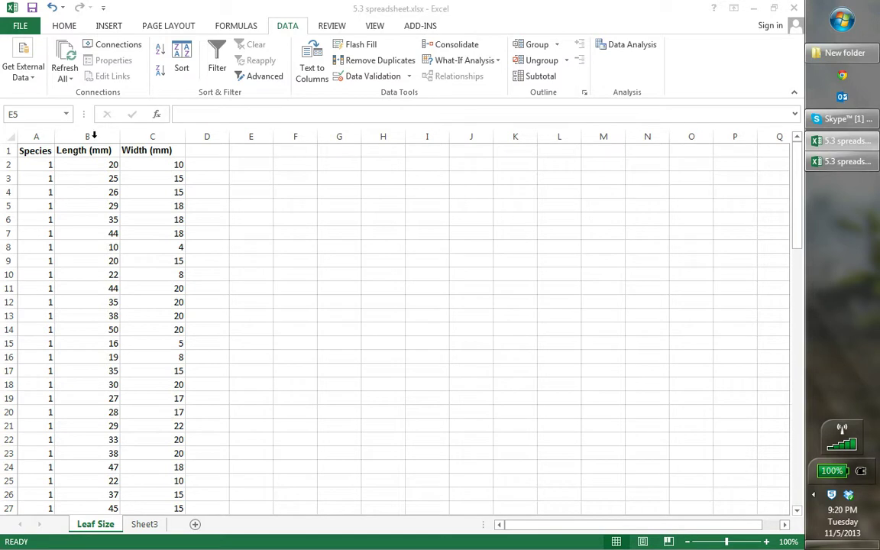
Add an "Area mm2" column heading in cell D1 beside the Width (mm) column.
click(137, 136)
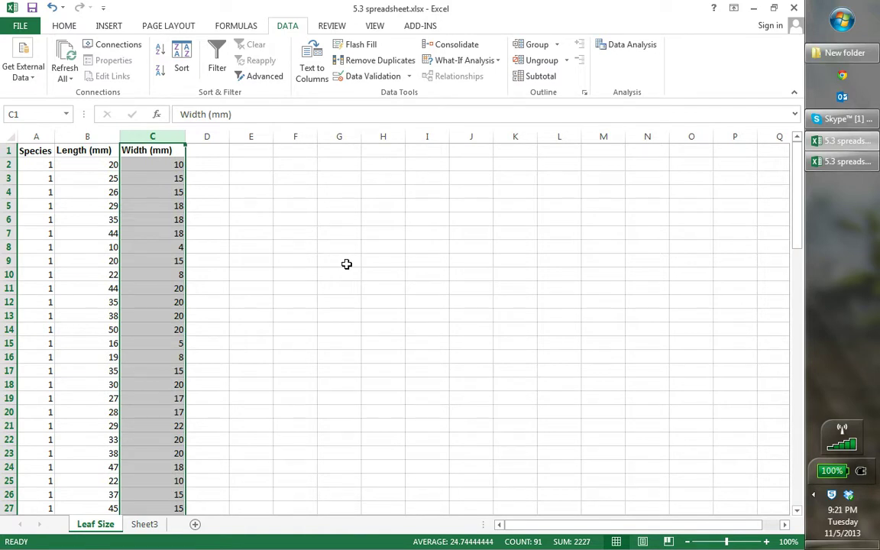
click(205, 150)
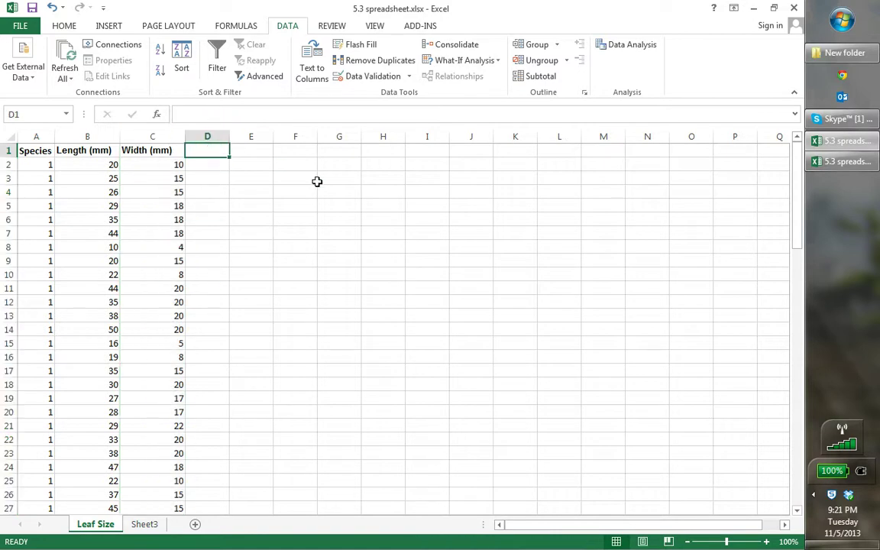
text(Area)
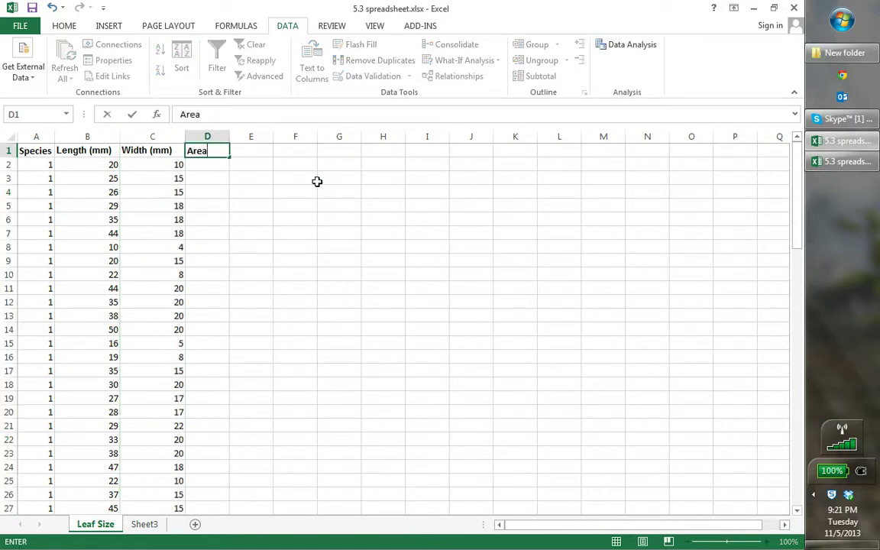
text( mm2)
key(Return)
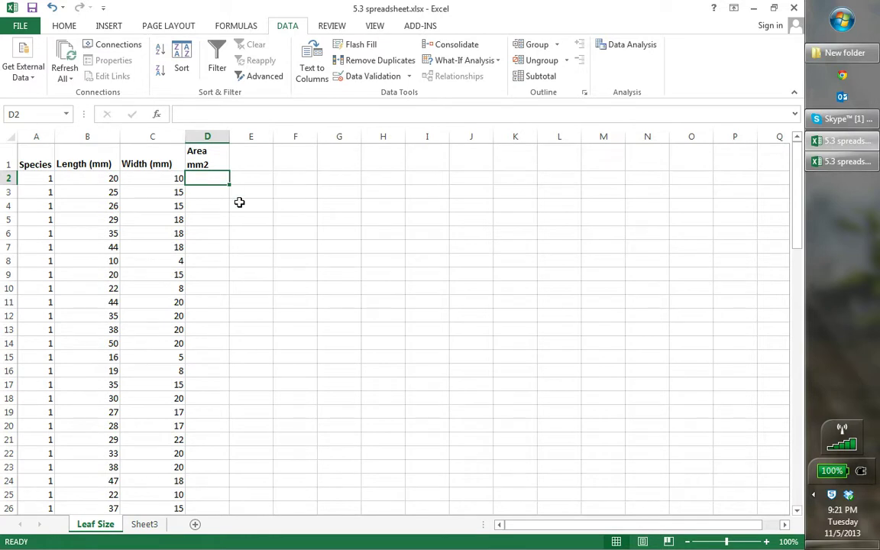
Calculate the first leaf's area in D2 with the formula =B2*C2.
text(=)
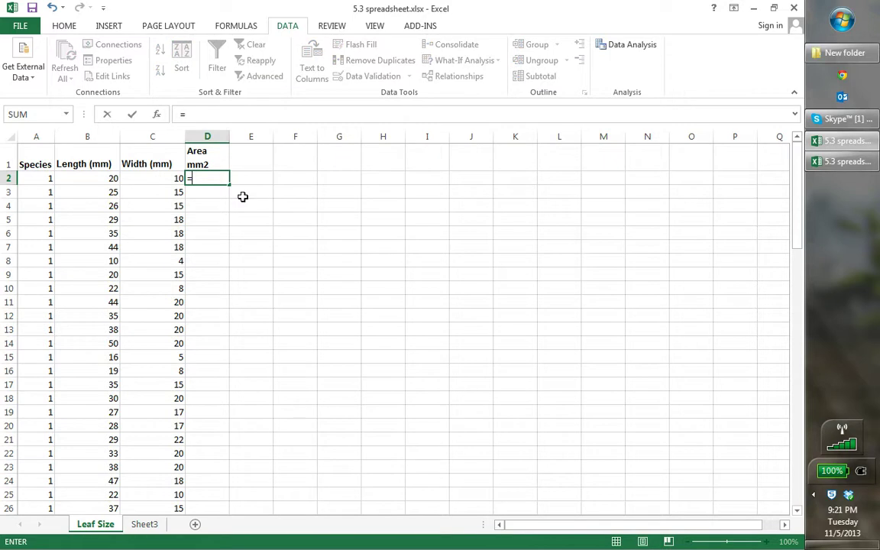
click(113, 180)
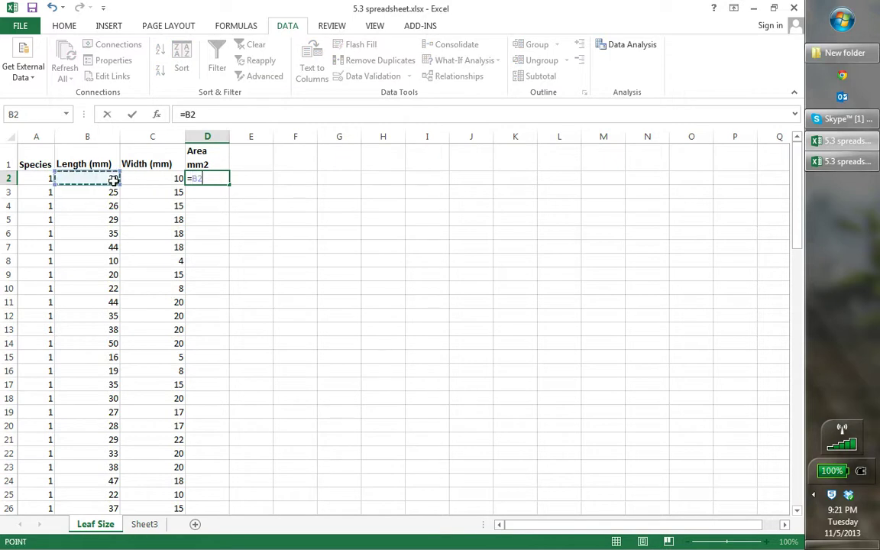
text(*)
click(147, 180)
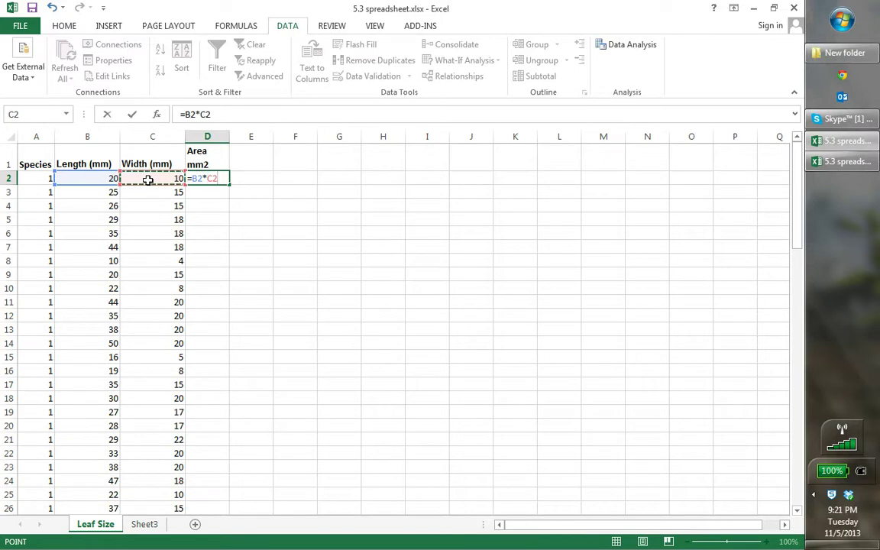
key(Return)
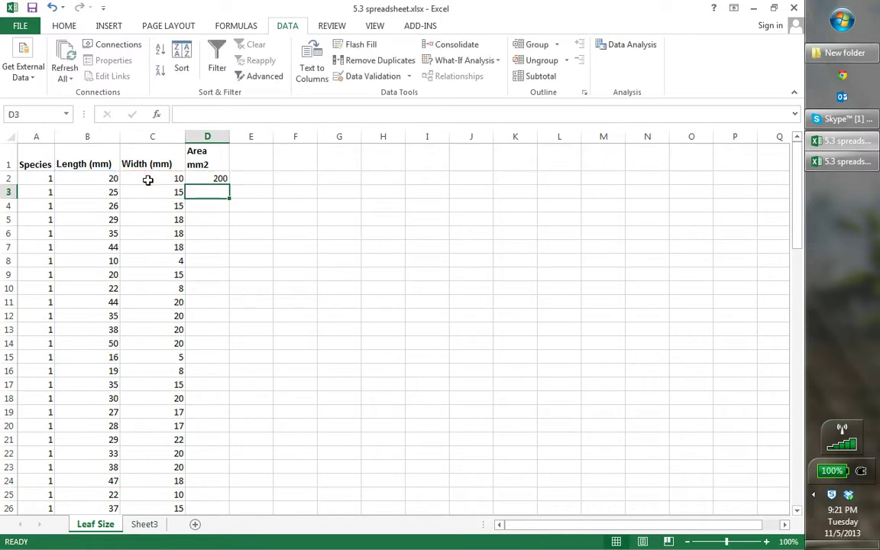
Fill the area formula from D2 down through all the data rows and check the end of the column.
click(220, 179)
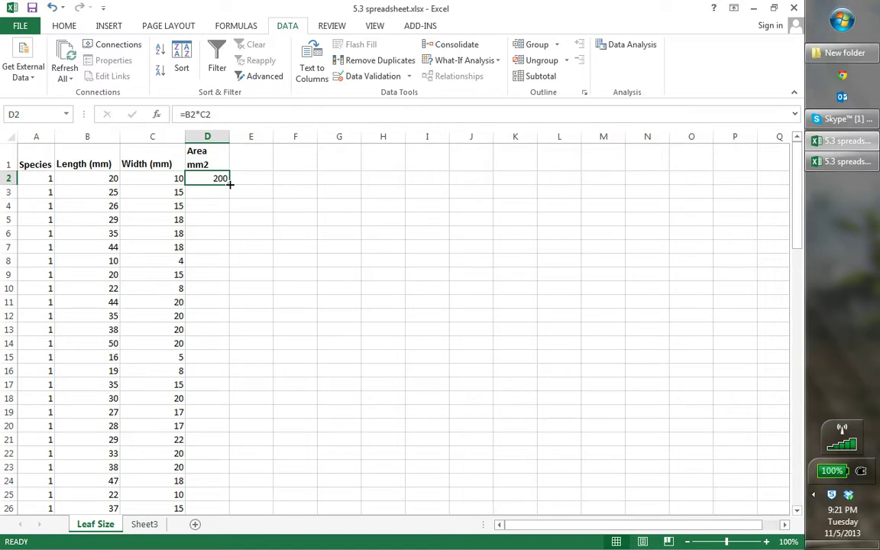
double_click(230, 185)
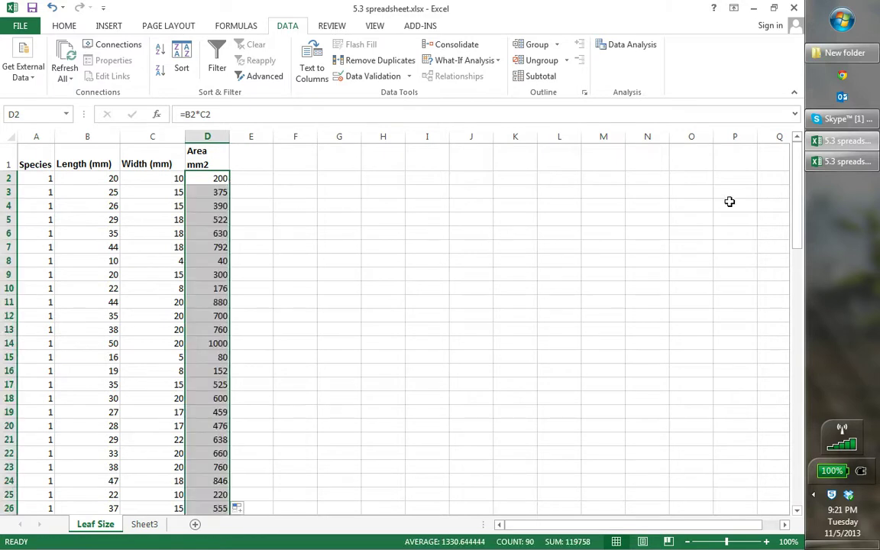
drag(799, 226, 811, 495)
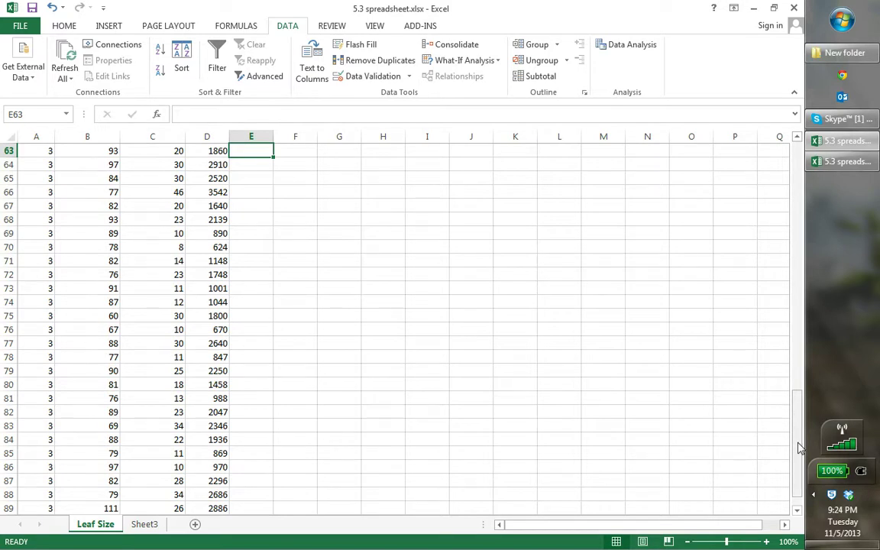
drag(798, 446, 791, 145)
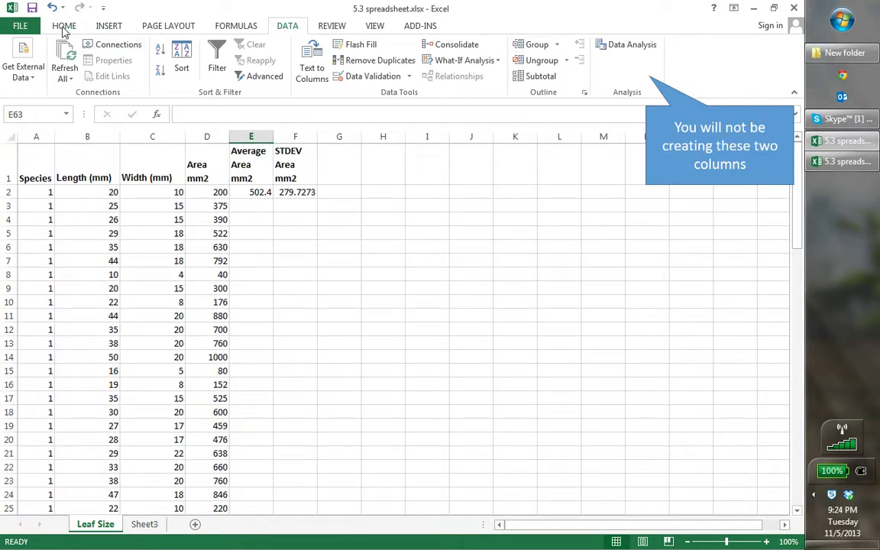
Make sure the Analysis ToolPak is enabled among the Excel add-ins.
click(64, 27)
click(22, 26)
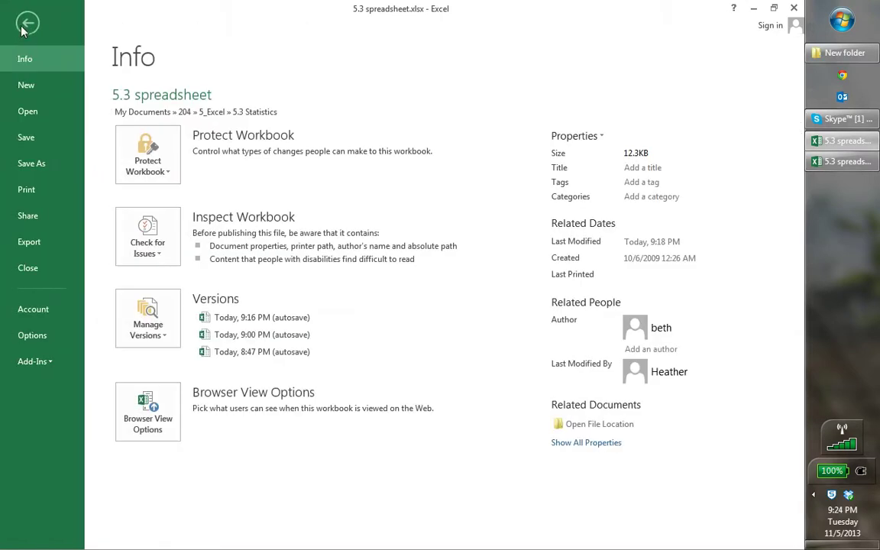
click(34, 336)
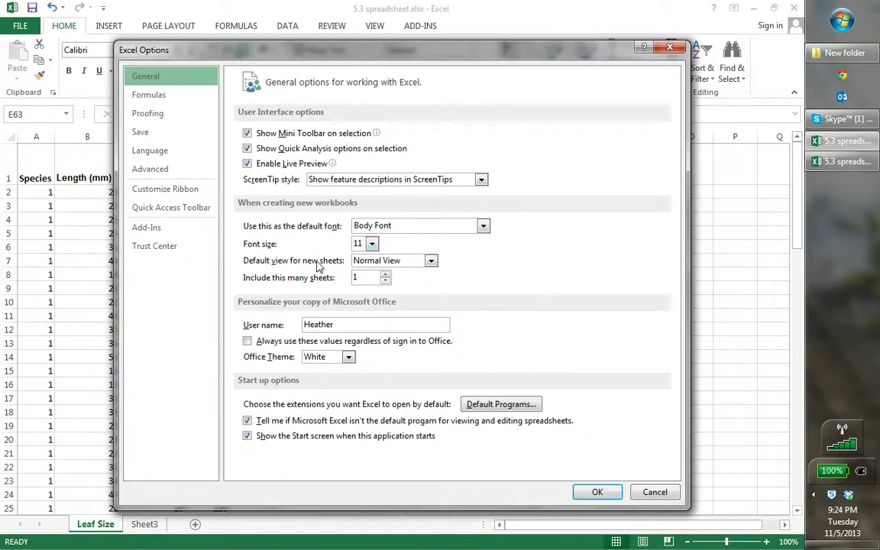
click(161, 229)
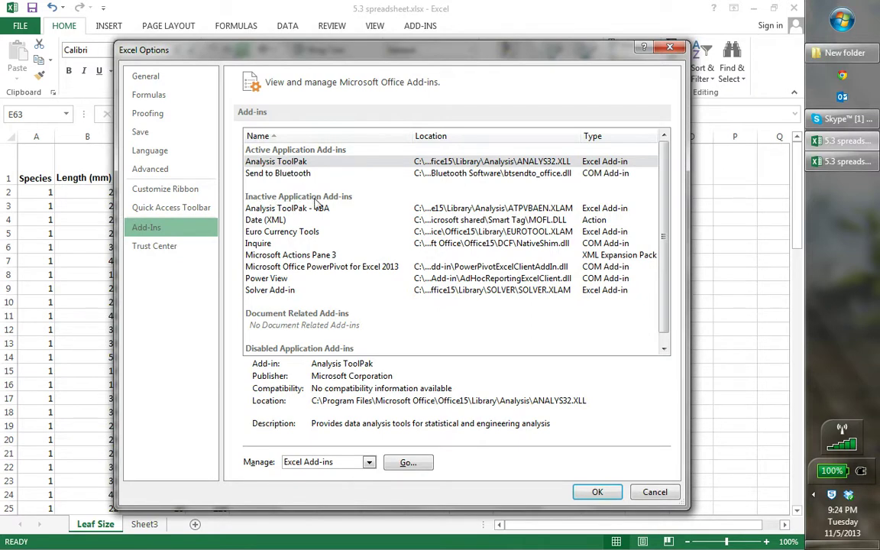
click(284, 163)
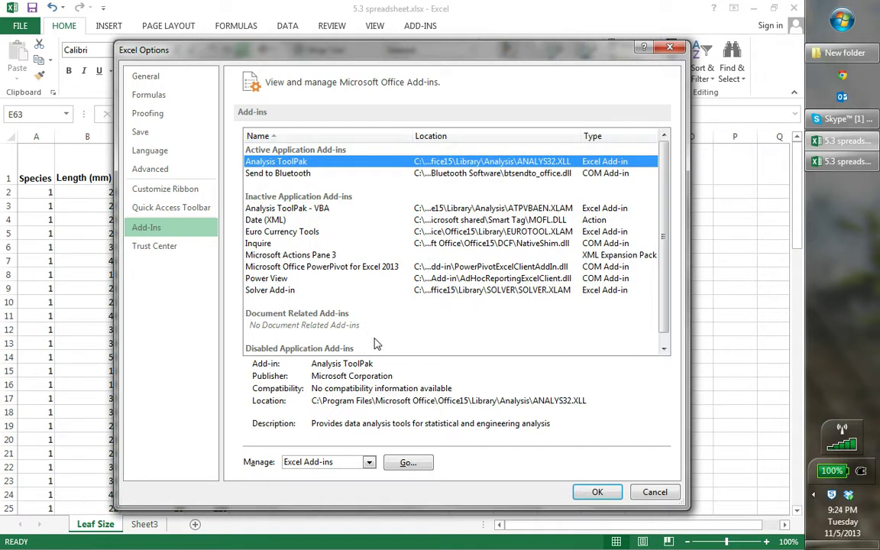
click(409, 462)
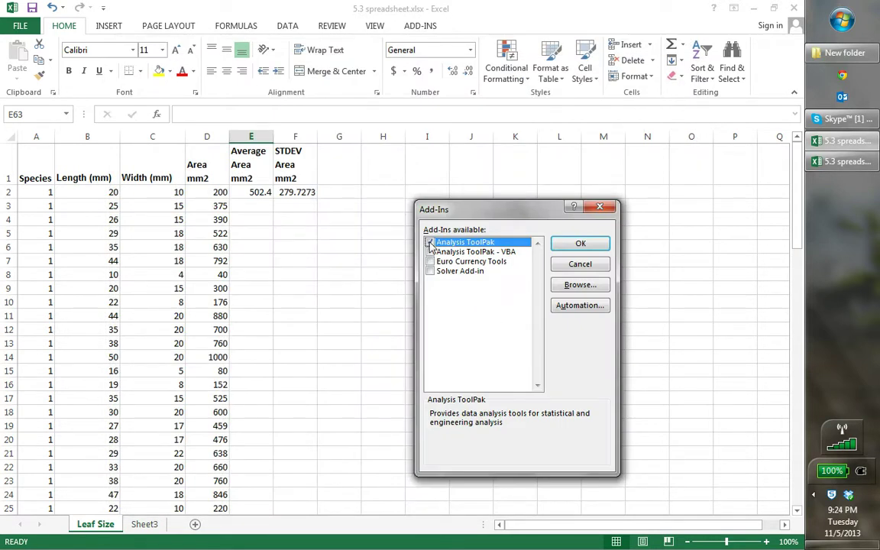
click(430, 243)
click(580, 245)
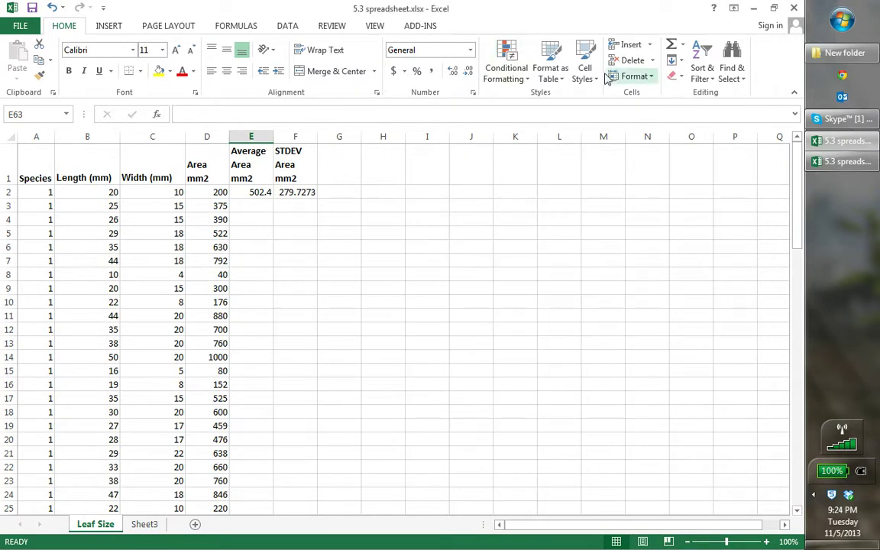
Run Descriptive Statistics on the species 1 areas in D2:D31, with summary statistics output starting at H2.
click(287, 26)
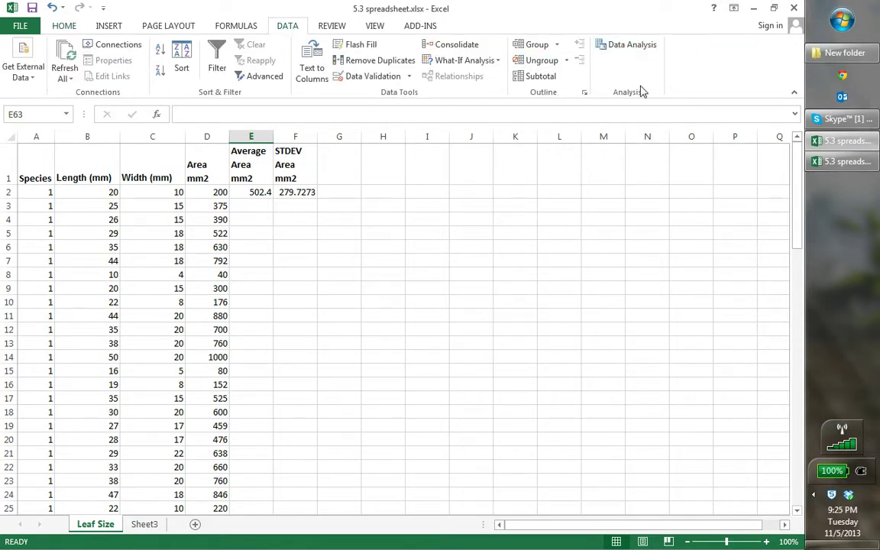
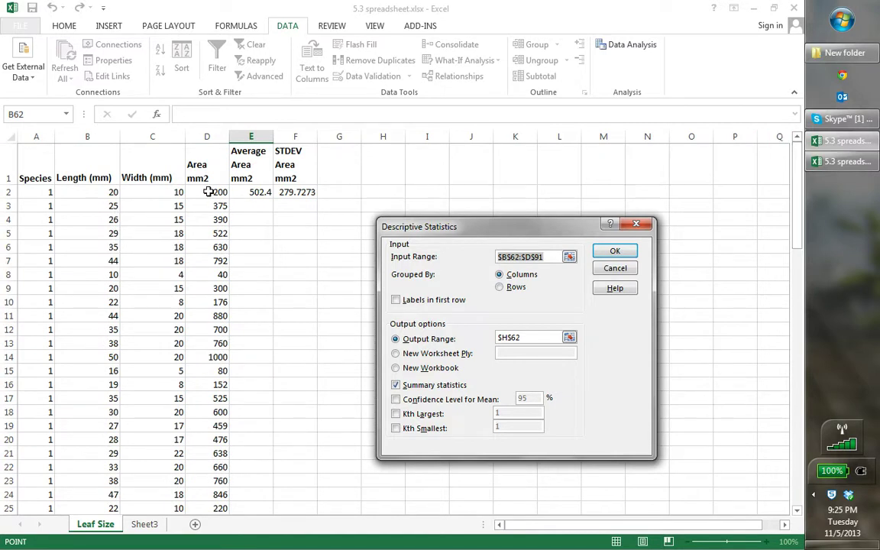
click(208, 192)
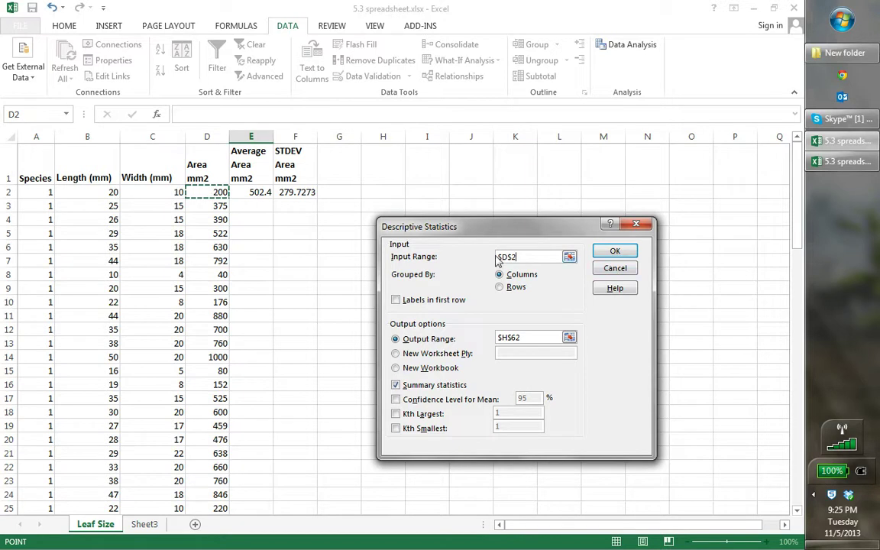
drag(210, 191, 198, 310)
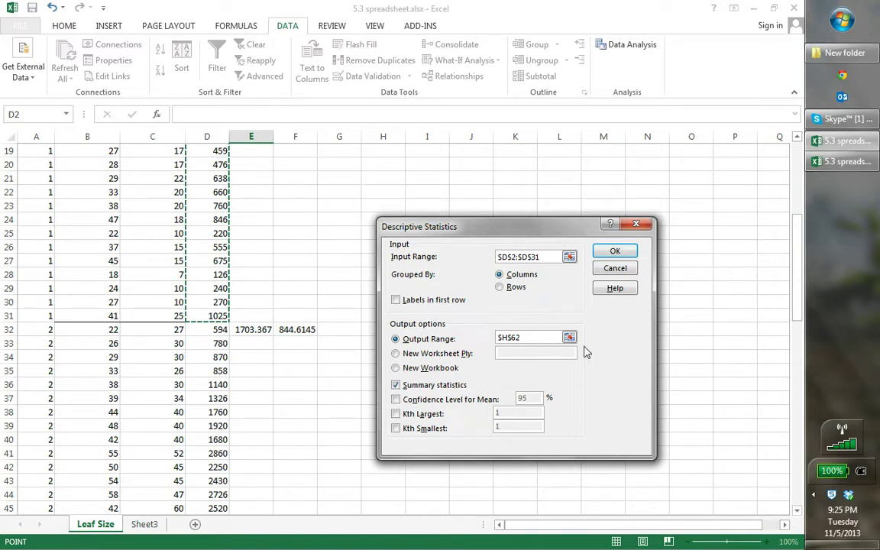
key(Return)
drag(798, 297, 797, 150)
click(389, 193)
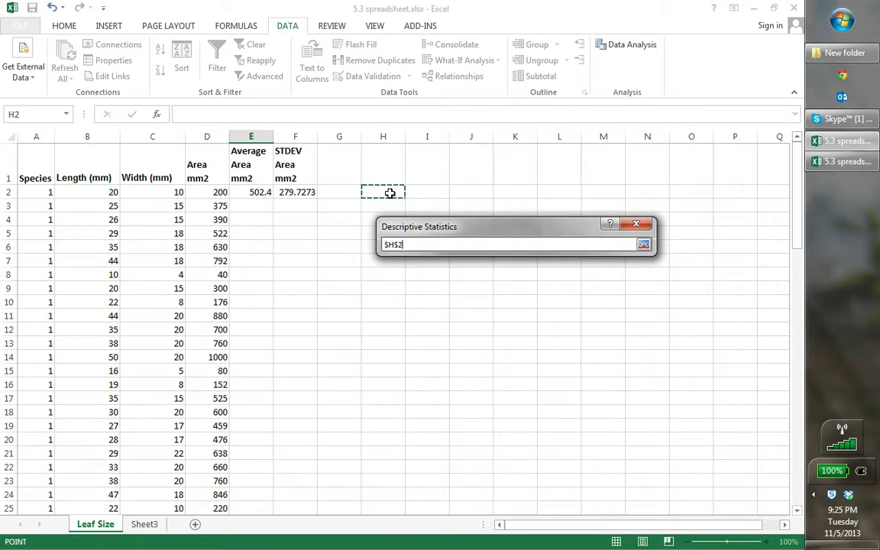
key(Return)
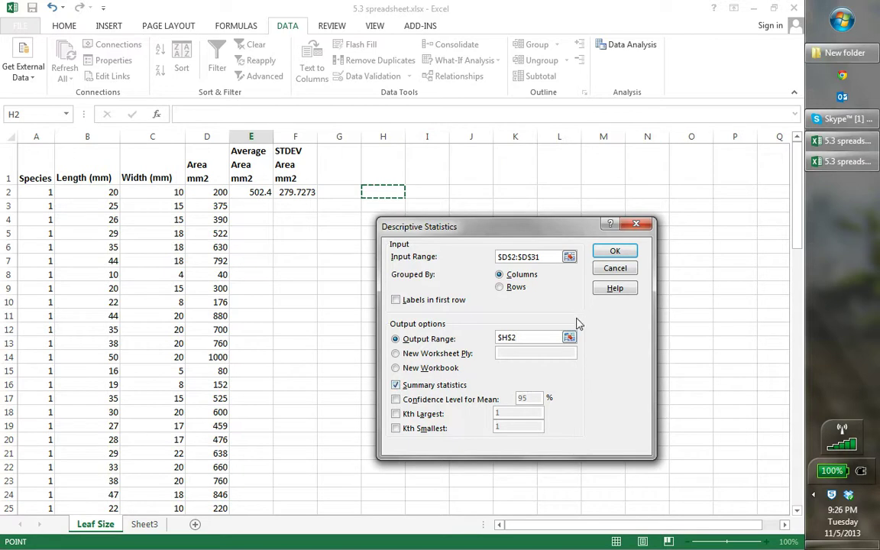
click(605, 251)
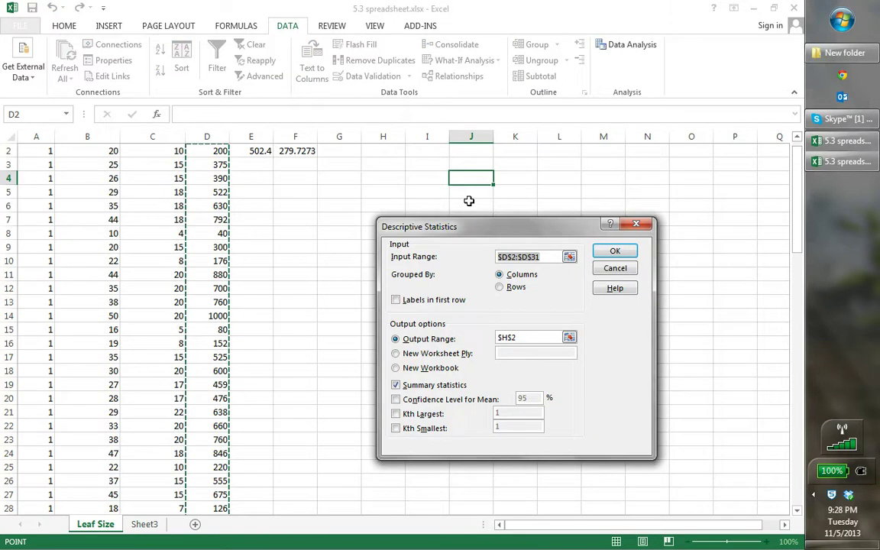
Set the Descriptive Statistics input range to B1:D31 and treat the first row as labels.
click(571, 258)
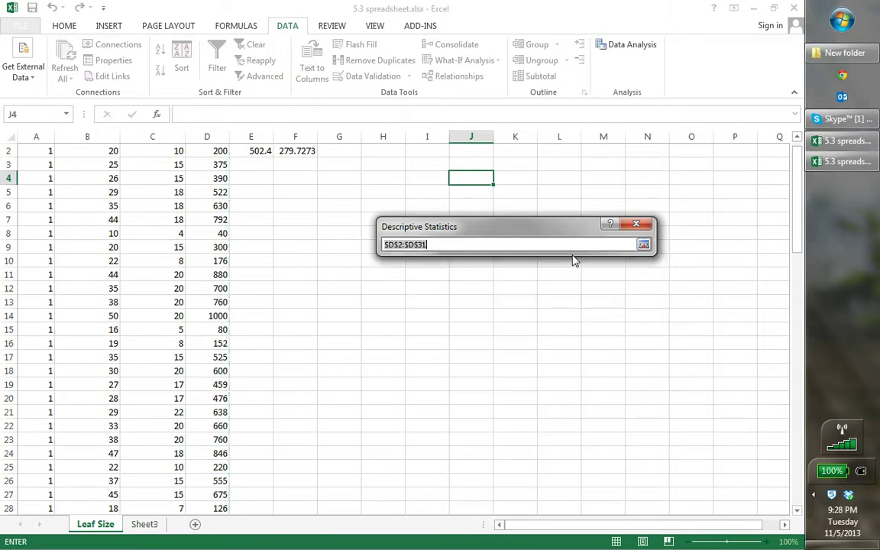
drag(798, 250, 798, 229)
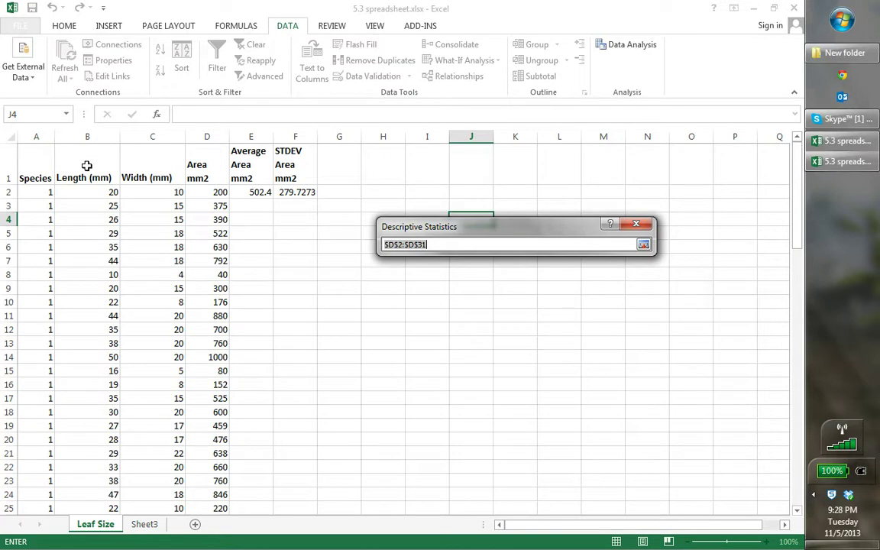
drag(93, 165, 210, 453)
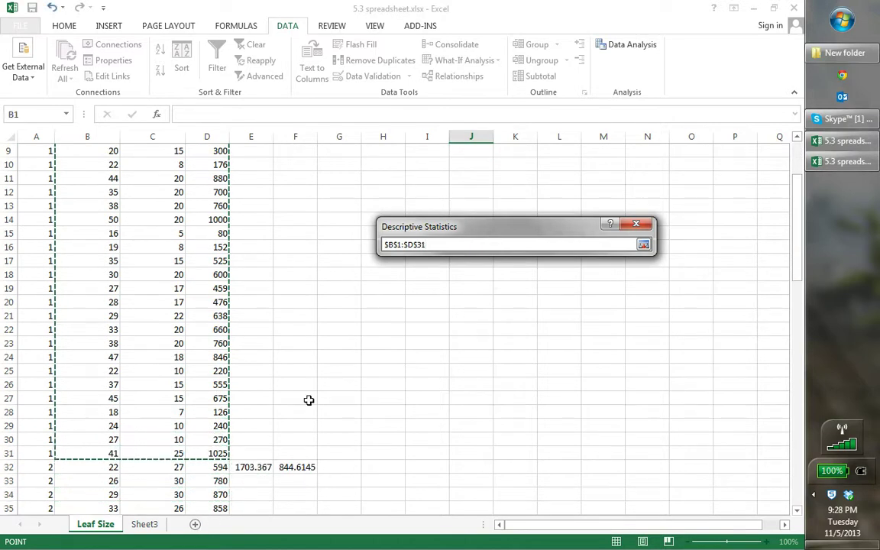
click(644, 244)
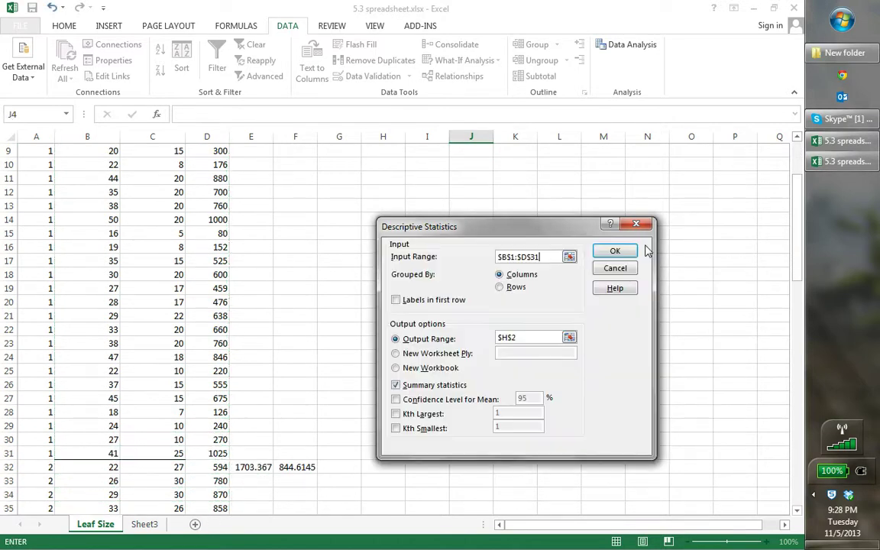
click(396, 301)
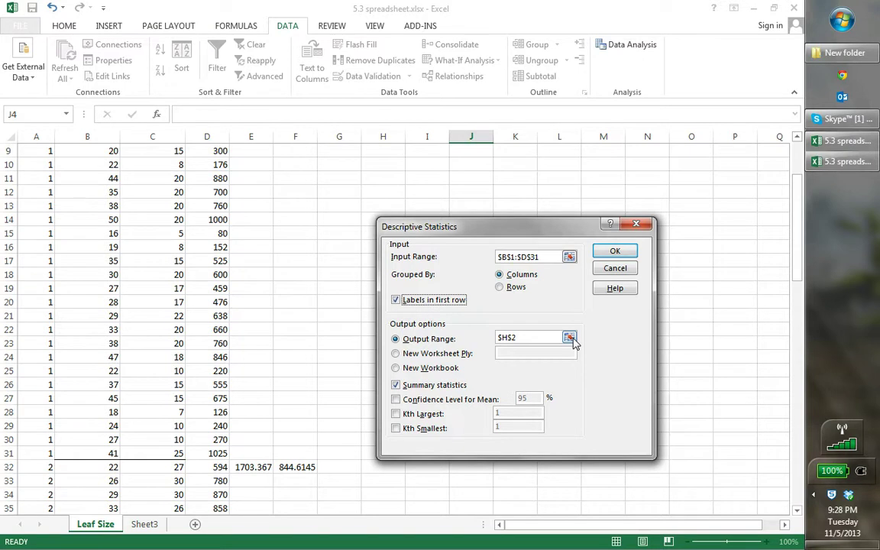
Set the output range to H2 and generate the summary statistics for species 1's length, width and area.
click(569, 338)
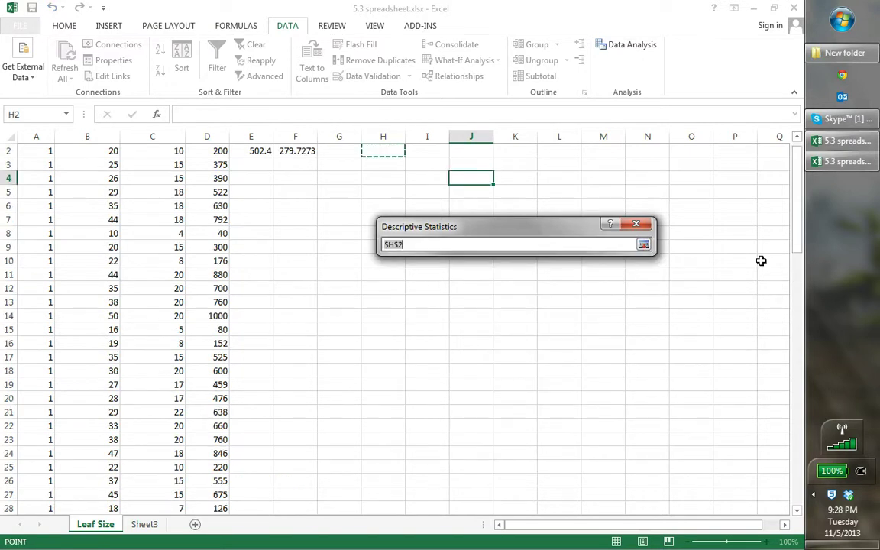
scroll(794, 248, up, 1)
click(373, 190)
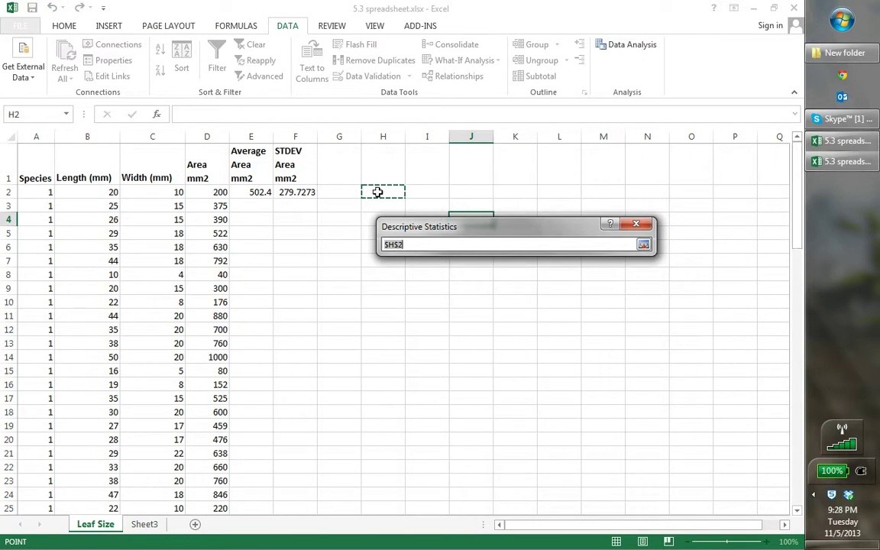
click(643, 244)
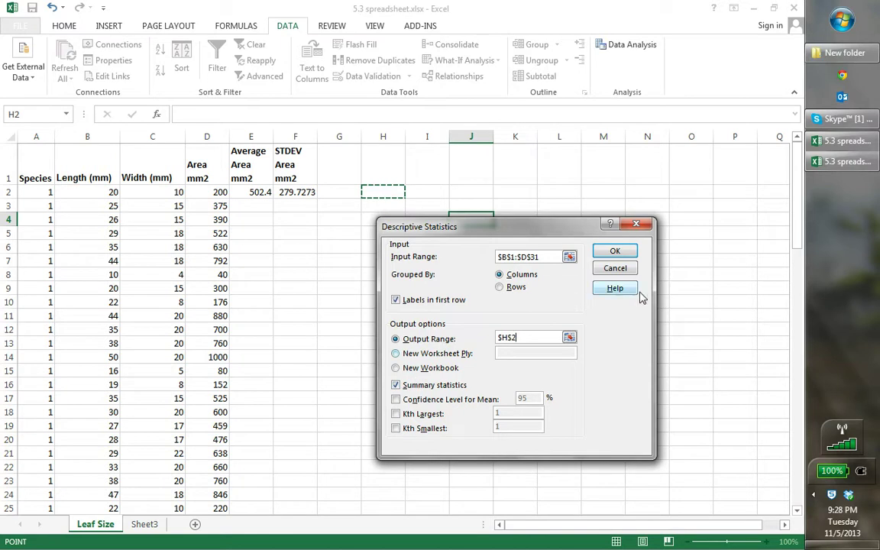
click(616, 252)
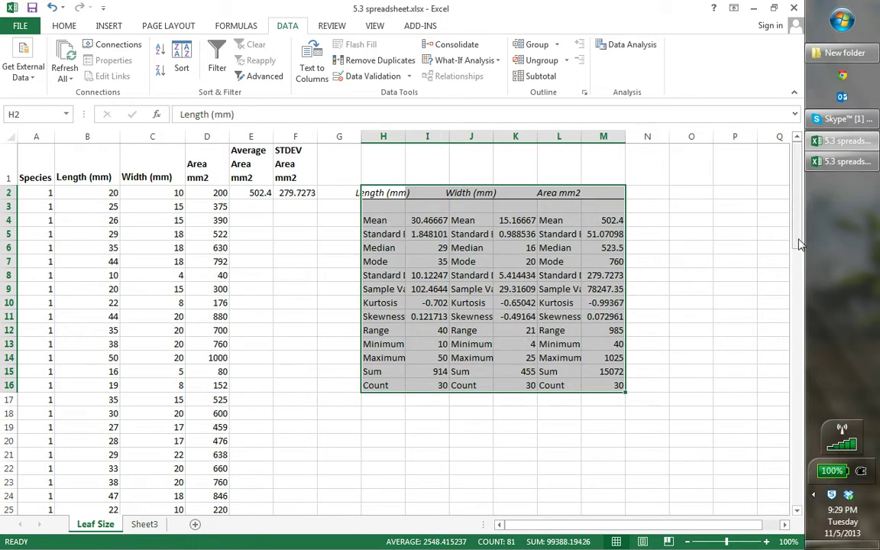
drag(799, 243, 799, 248)
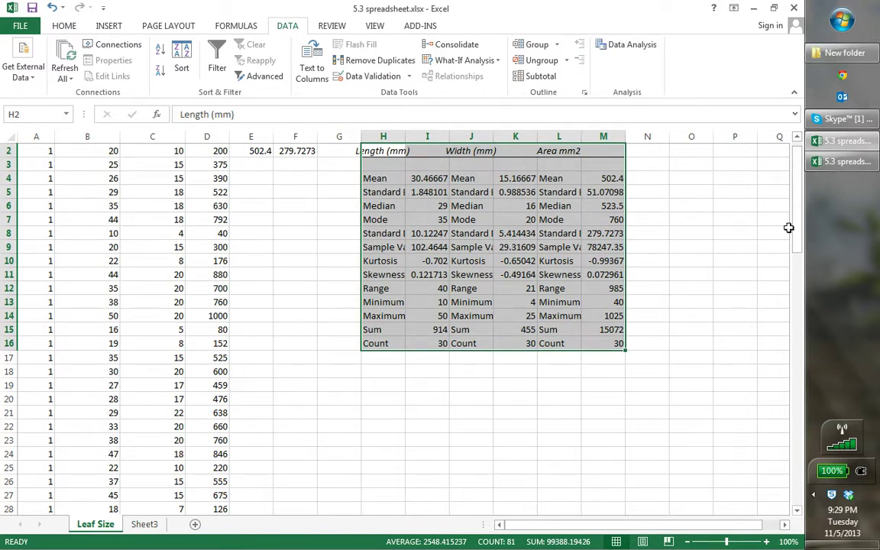
Set the Descriptive Statistics input range to species 2's data in B32:D61 and turn off labels in the first row.
drag(802, 245, 800, 325)
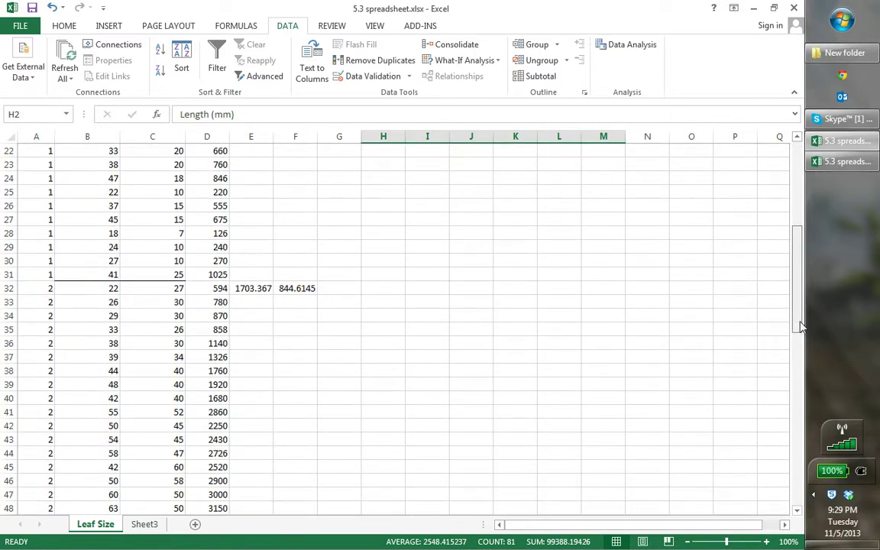
click(391, 287)
click(620, 46)
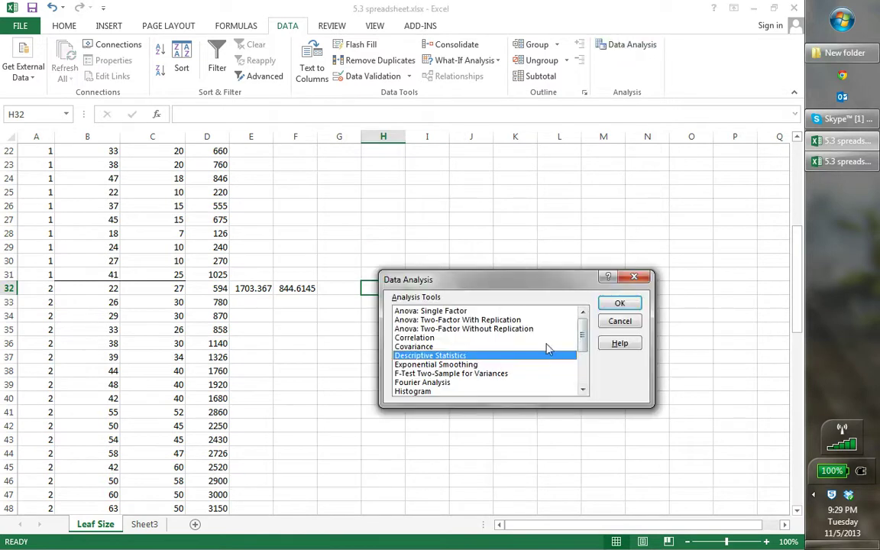
click(621, 304)
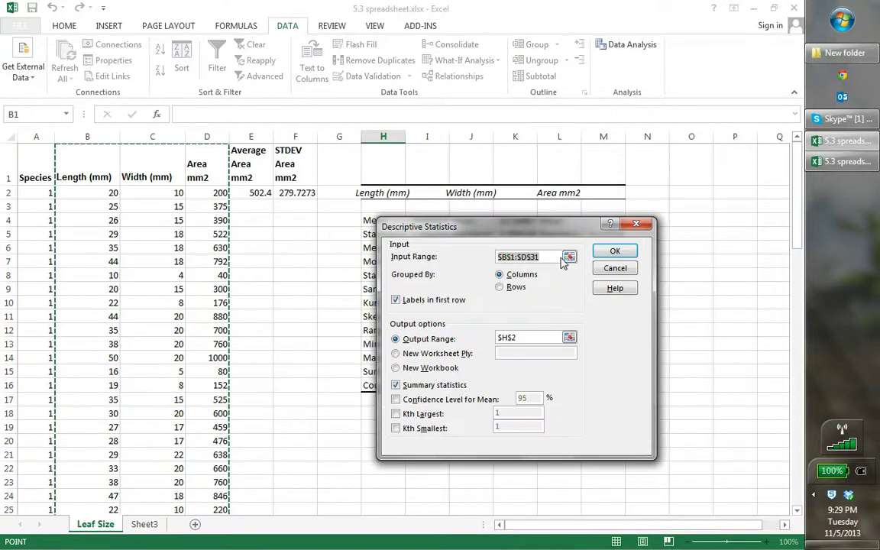
click(569, 258)
drag(798, 227, 793, 299)
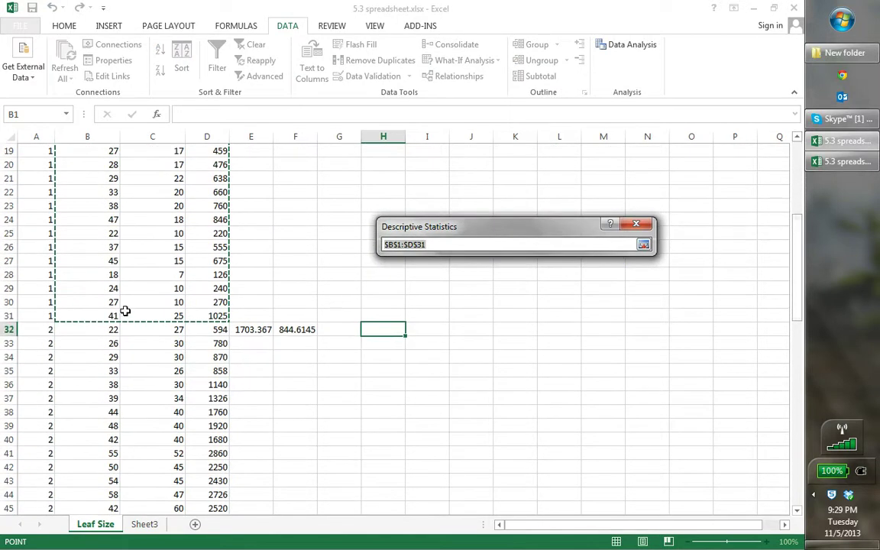
click(107, 328)
drag(122, 328, 207, 467)
click(99, 248)
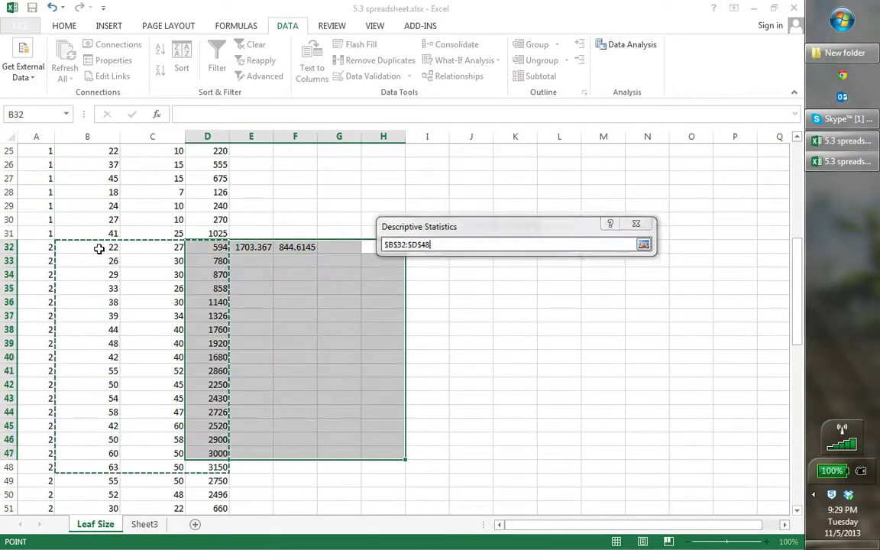
drag(100, 246, 197, 424)
click(276, 449)
click(256, 437)
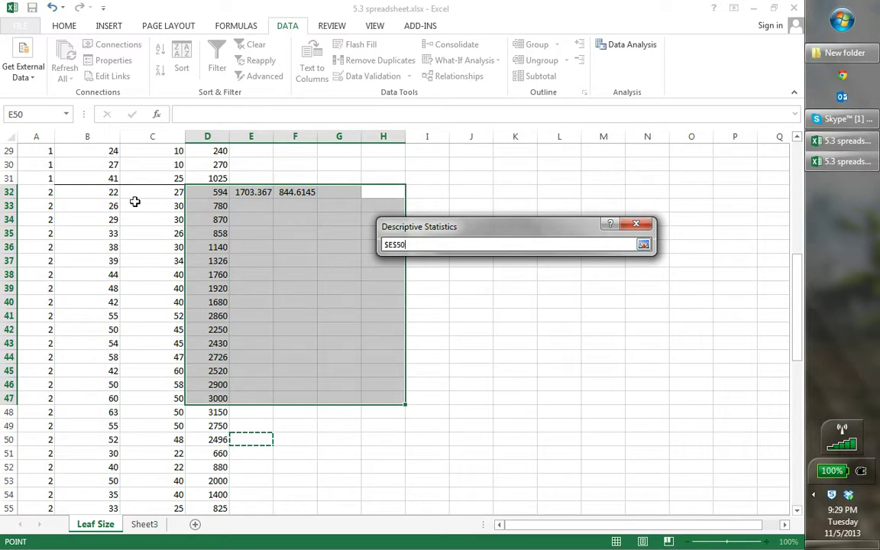
drag(103, 192, 209, 451)
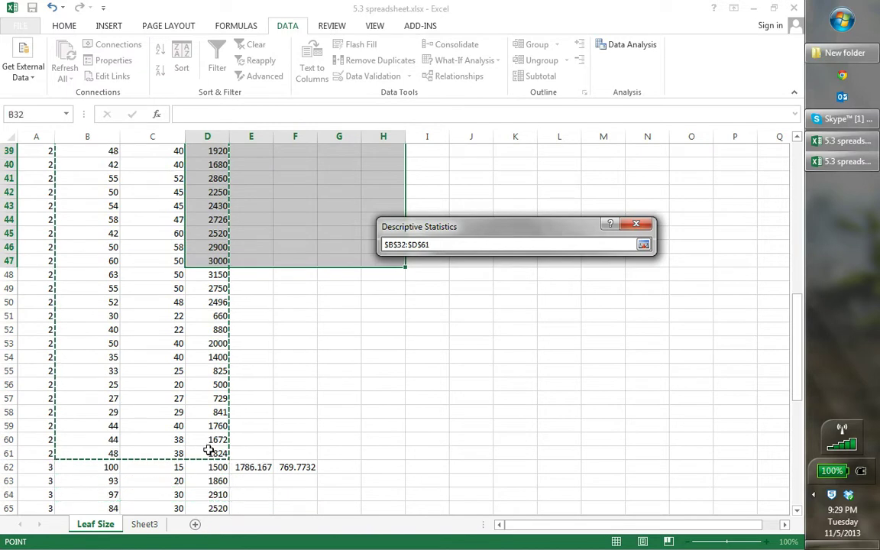
click(644, 245)
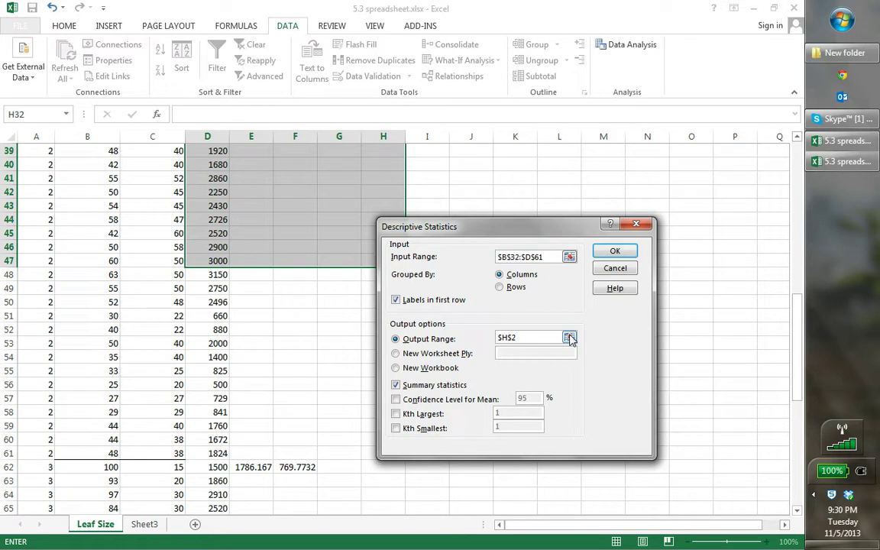
click(396, 301)
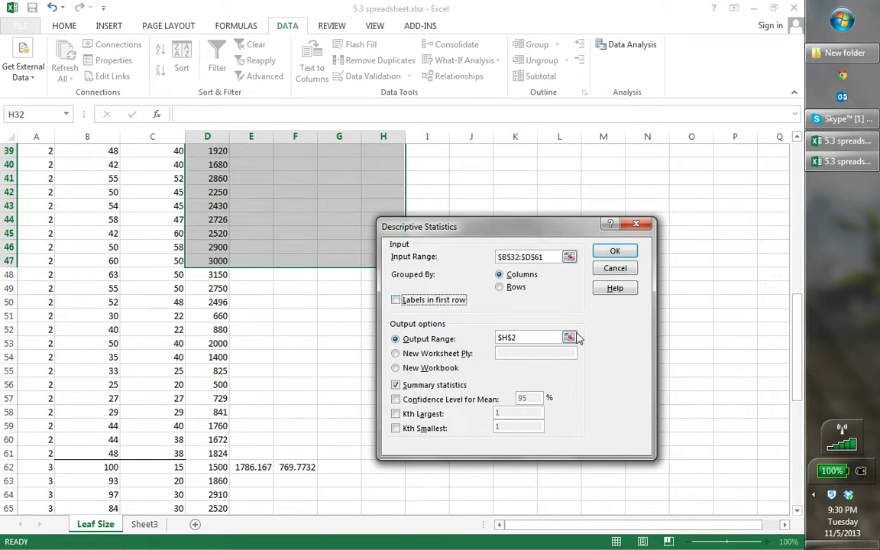
Set the output range to H32 and generate the summary statistics for species 2's length, width and area.
click(569, 337)
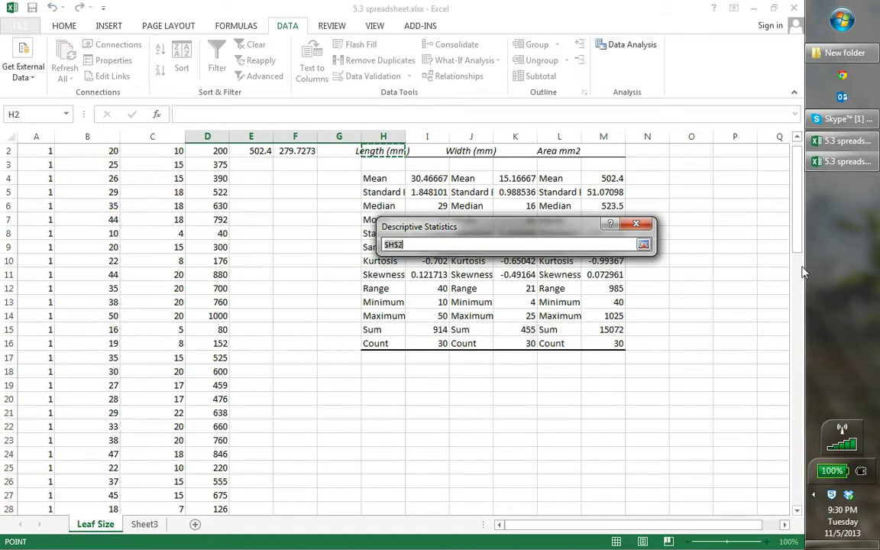
drag(797, 252, 803, 310)
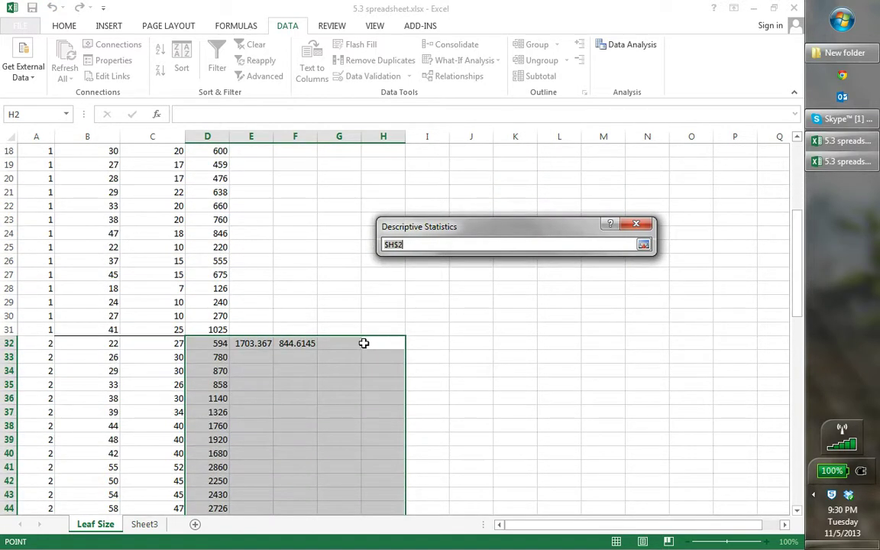
click(375, 340)
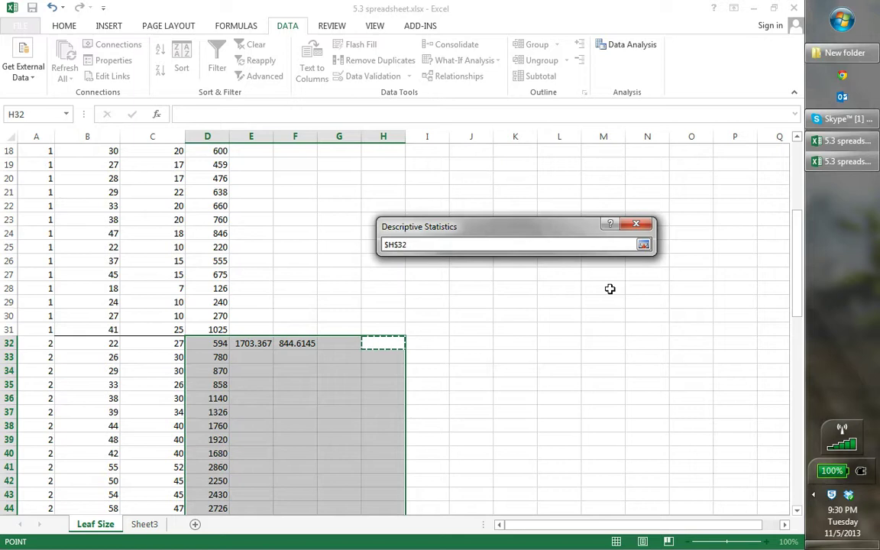
click(644, 244)
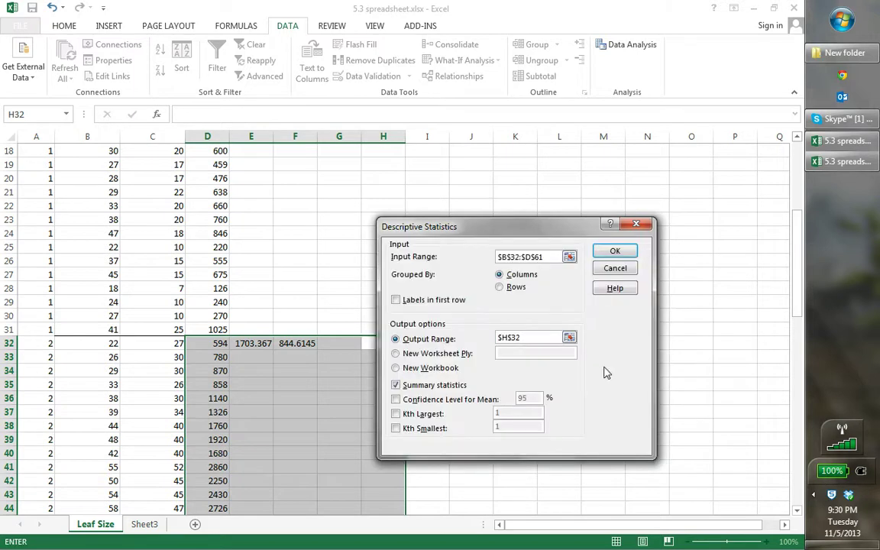
click(612, 252)
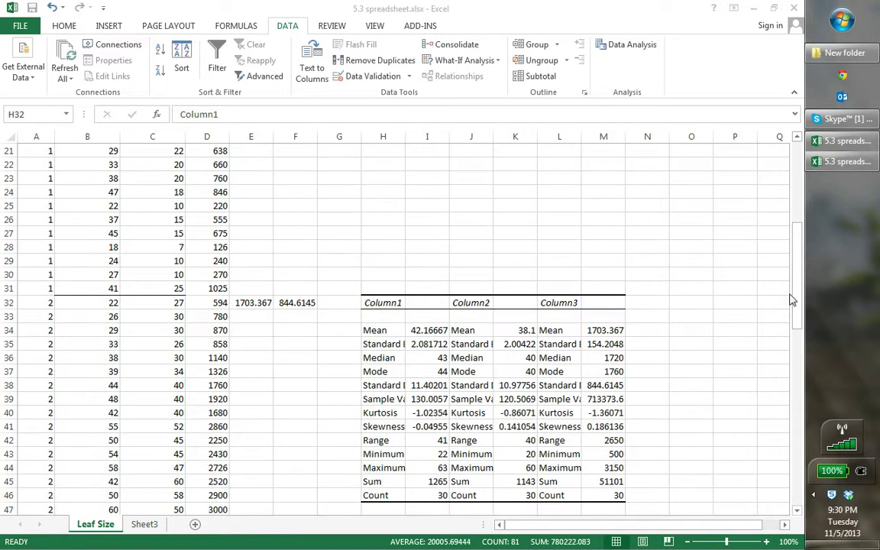
Set the Descriptive Statistics input range to species 3's data in B62:D91.
drag(798, 336, 796, 432)
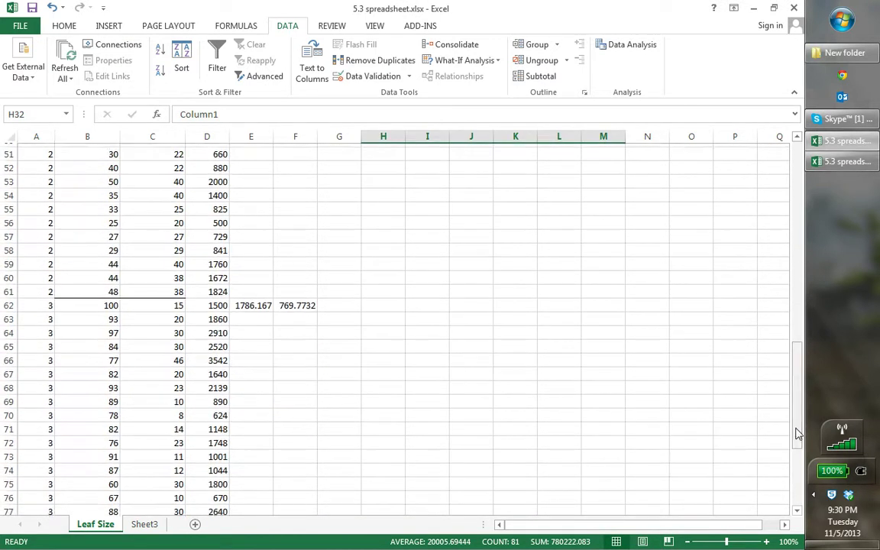
click(614, 48)
click(618, 304)
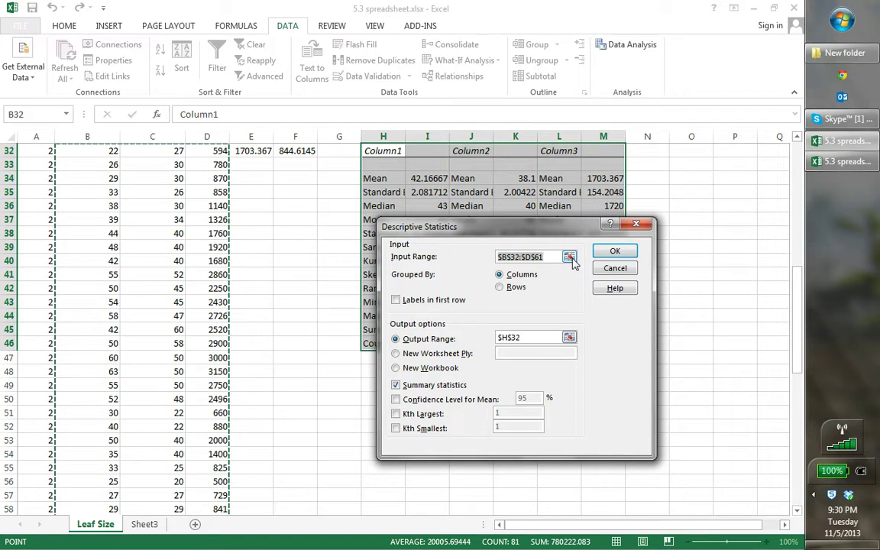
click(569, 258)
drag(794, 282, 792, 401)
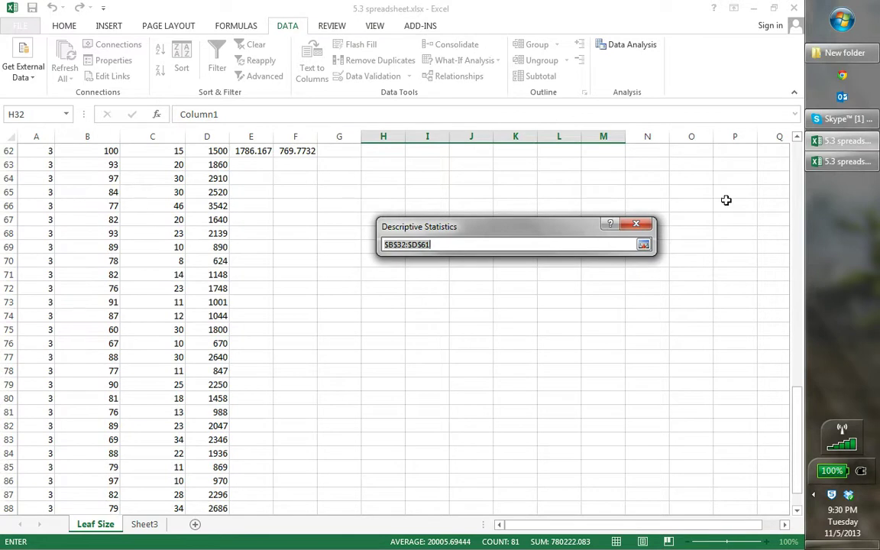
click(798, 141)
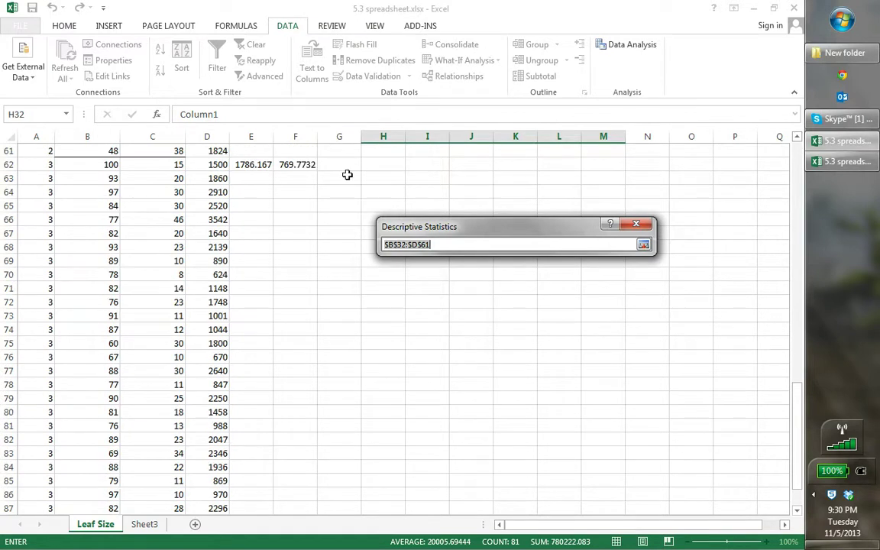
drag(98, 165, 217, 480)
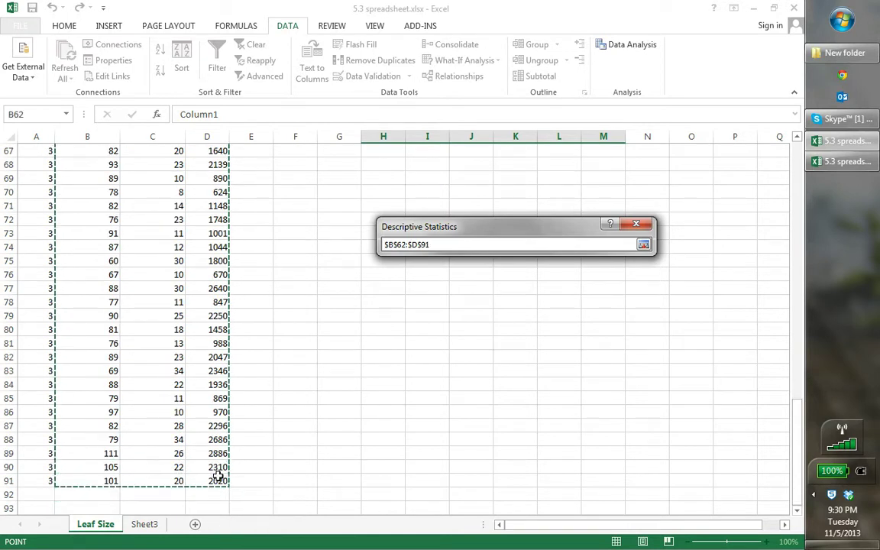
click(643, 245)
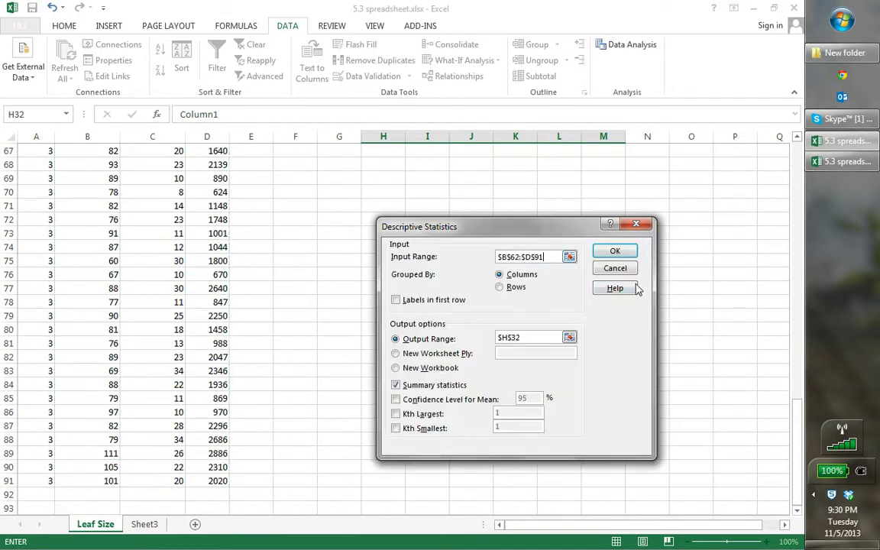
Set the output range to H62 and generate the summary statistics for species 3's length, width and area.
click(570, 337)
drag(798, 359, 802, 398)
click(372, 370)
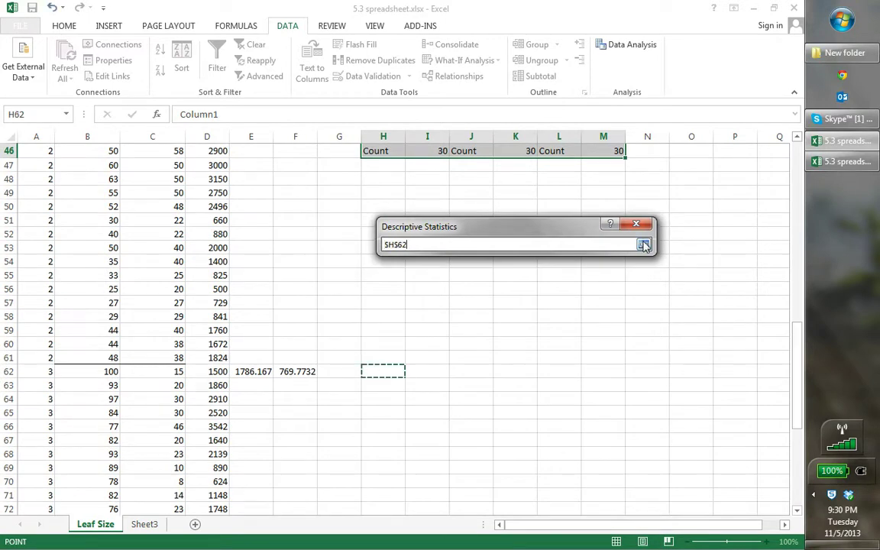
click(644, 244)
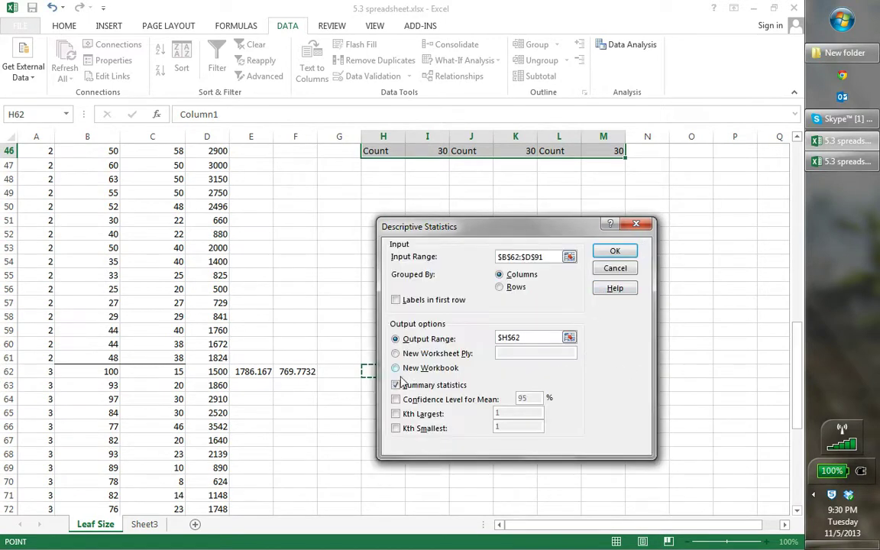
click(622, 252)
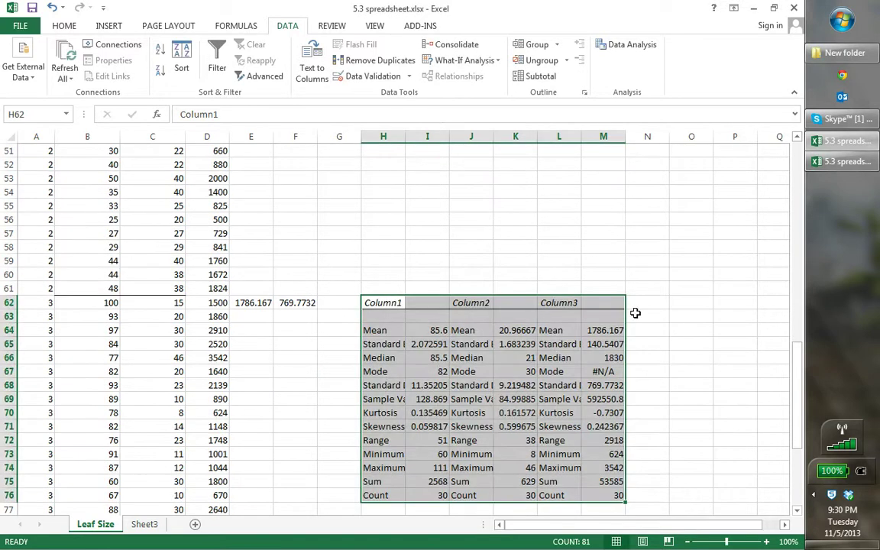
Insert two blank columns between the Area mm2 and Average Area mm2 columns.
drag(797, 413, 797, 270)
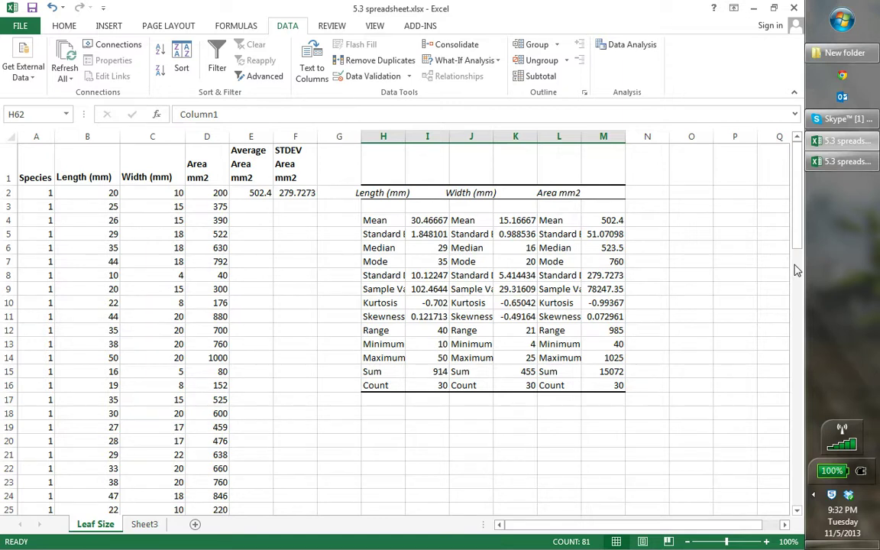
click(256, 176)
key(ctrl+shift+plus)
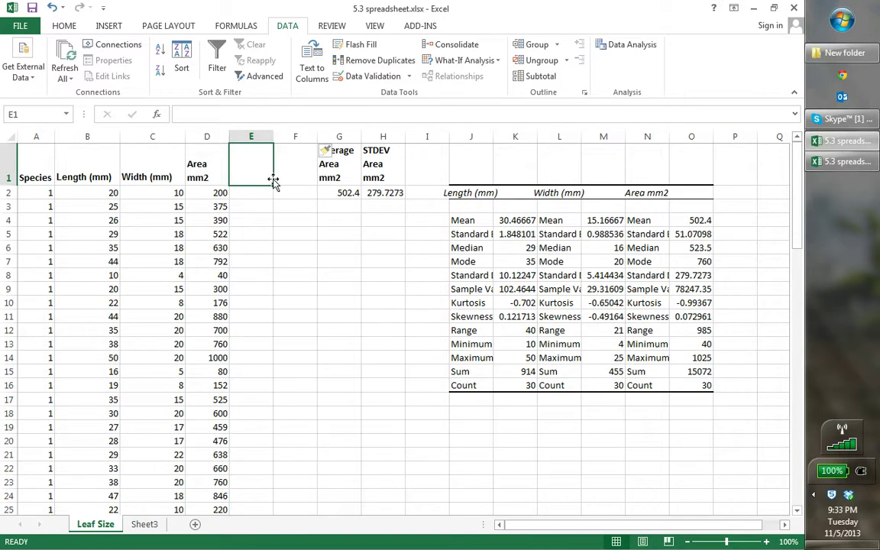
Enter the heading "Distance Interval" in cell E1.
text(Dinstance)
key(BackSpace)
key(BackSpace)
key(BackSpace)
key(BackSpace)
key(BackSpace)
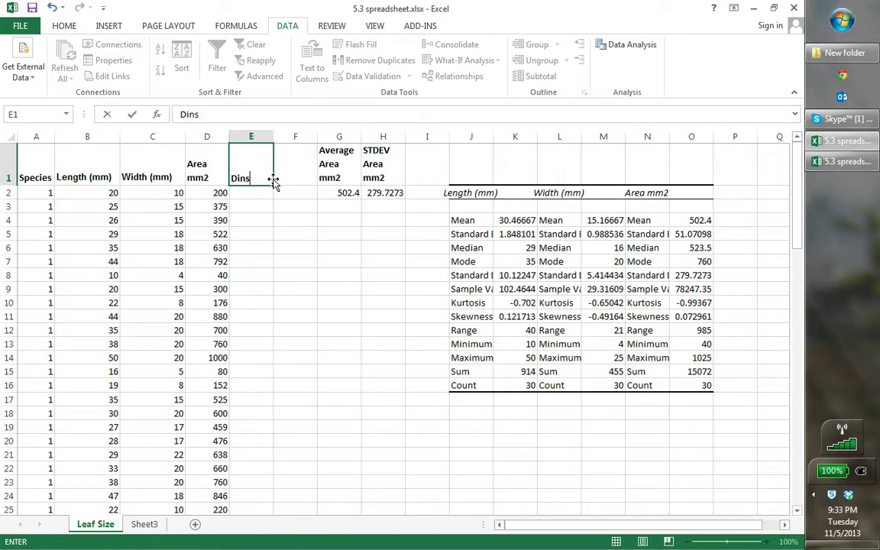
key(BackSpace)
key(BackSpace)
text(stance Interval)
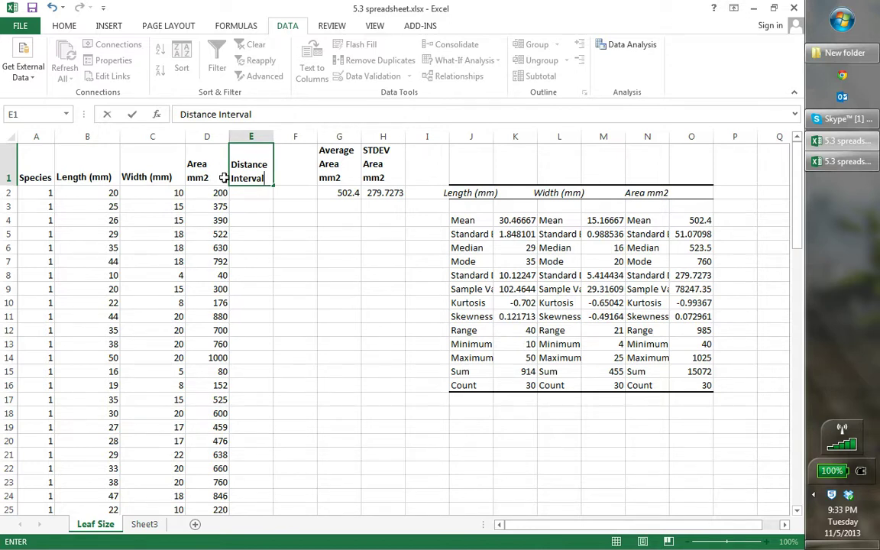
Enter 200 and 400 in E2 and E3 and extend the series in steps of 200 down to 3600 in E19.
click(255, 191)
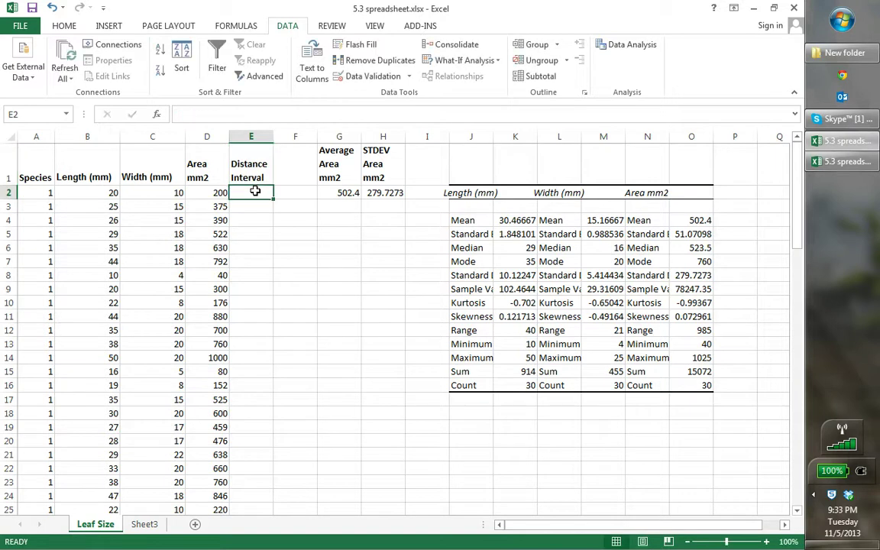
text(200)
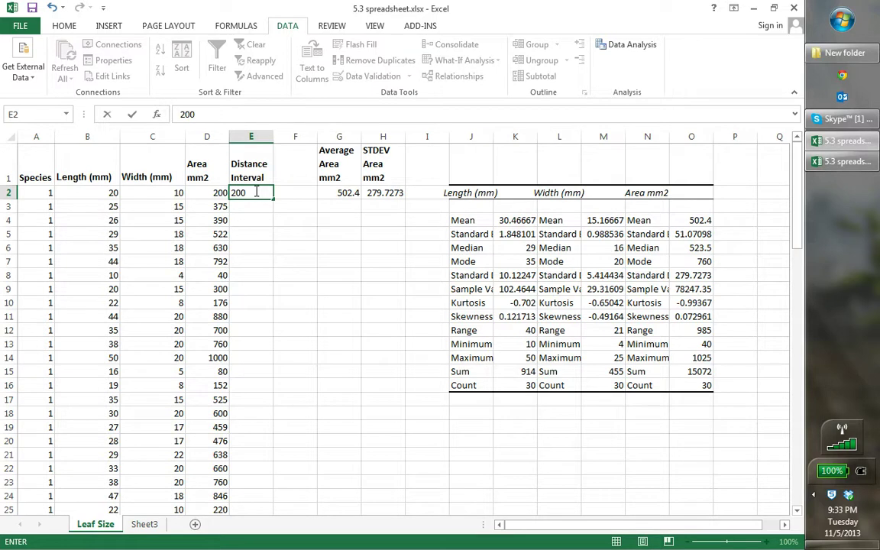
key(Return)
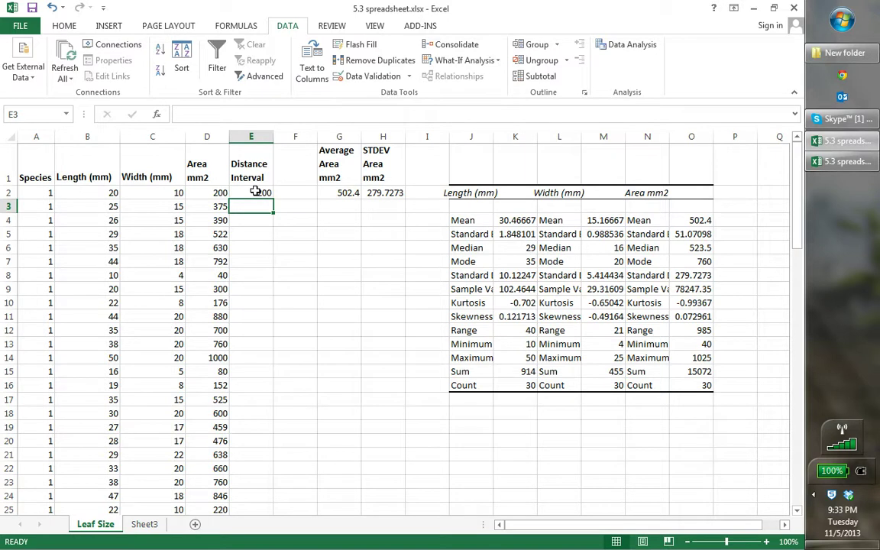
text(400)
key(Return)
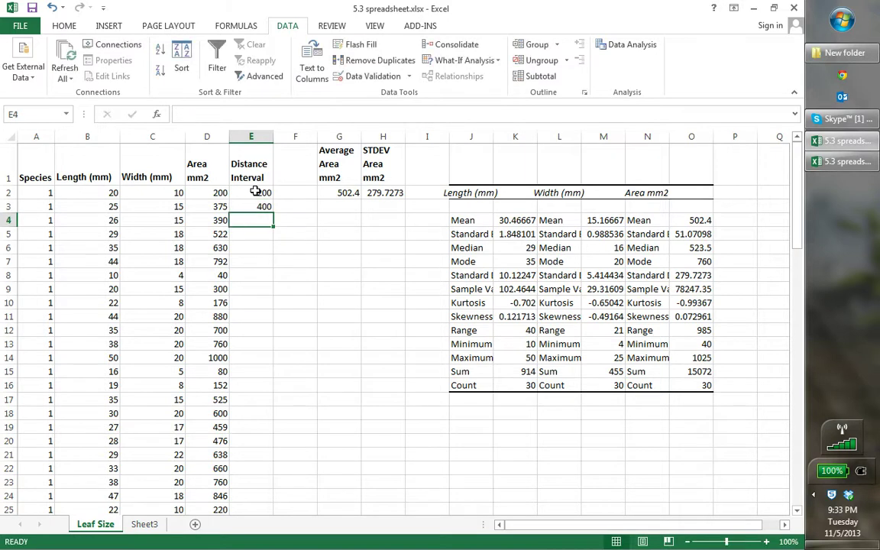
click(257, 193)
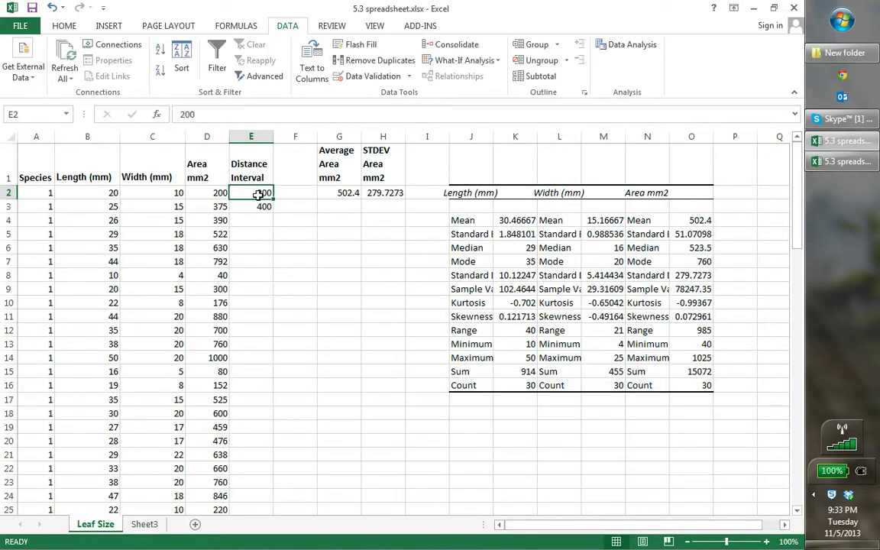
drag(257, 193, 258, 203)
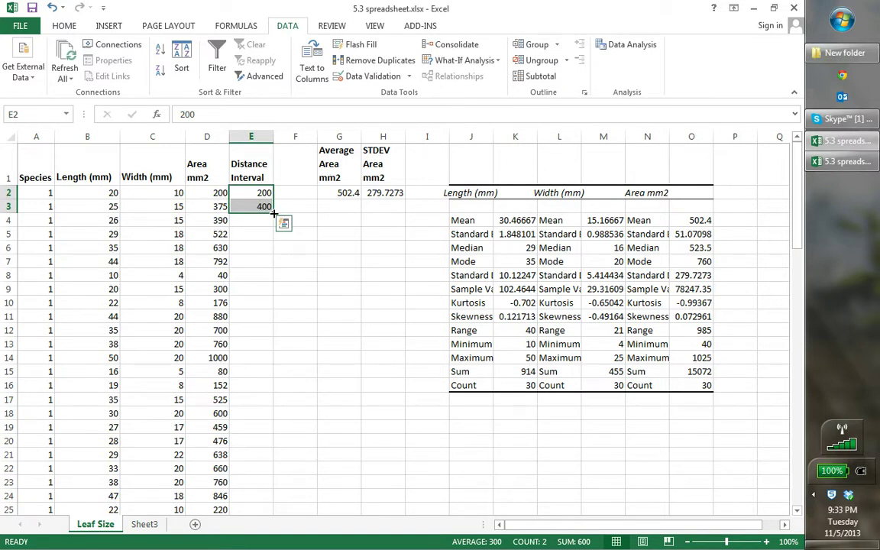
drag(275, 214, 273, 431)
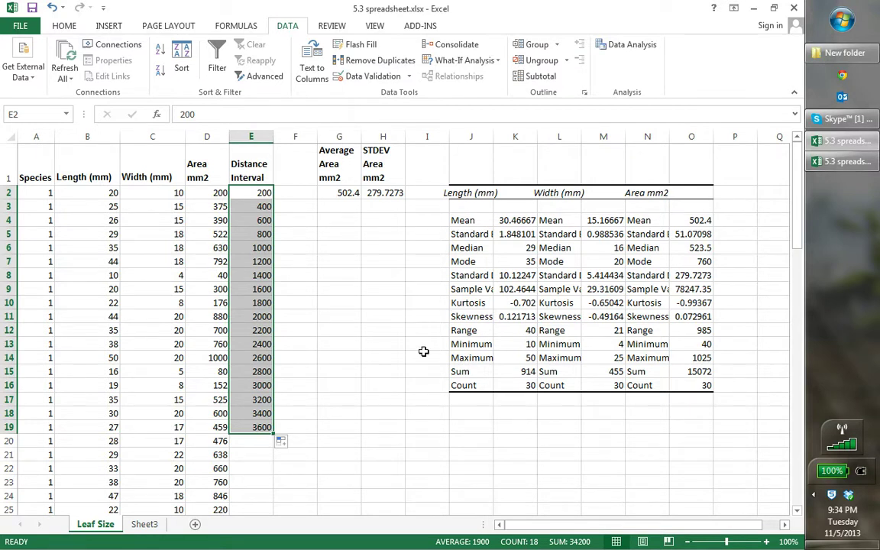
Start the Histogram analysis tool and set its input range to species 1's areas with their heading, D1:D31.
click(631, 46)
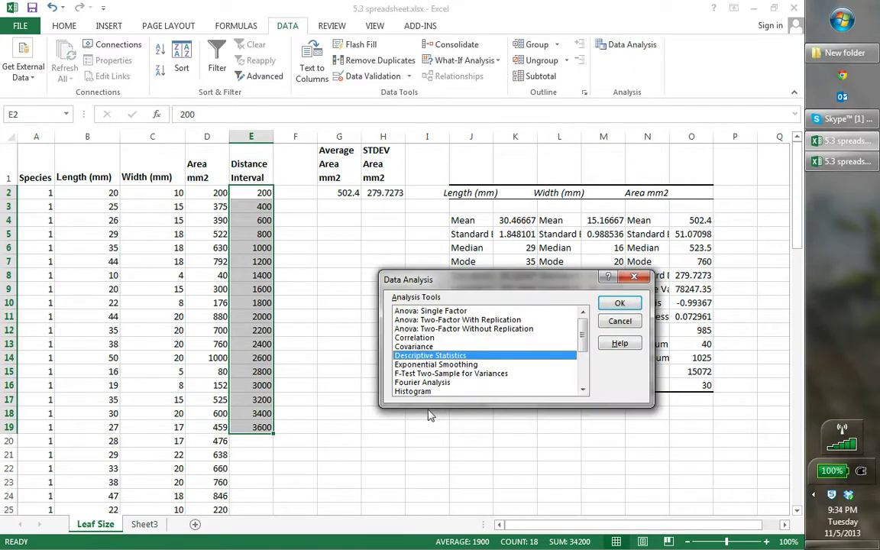
click(412, 391)
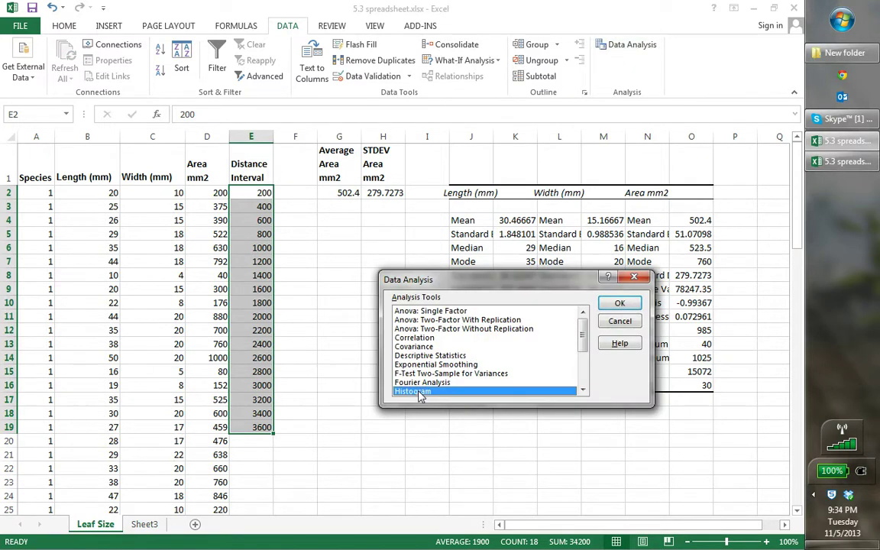
click(620, 304)
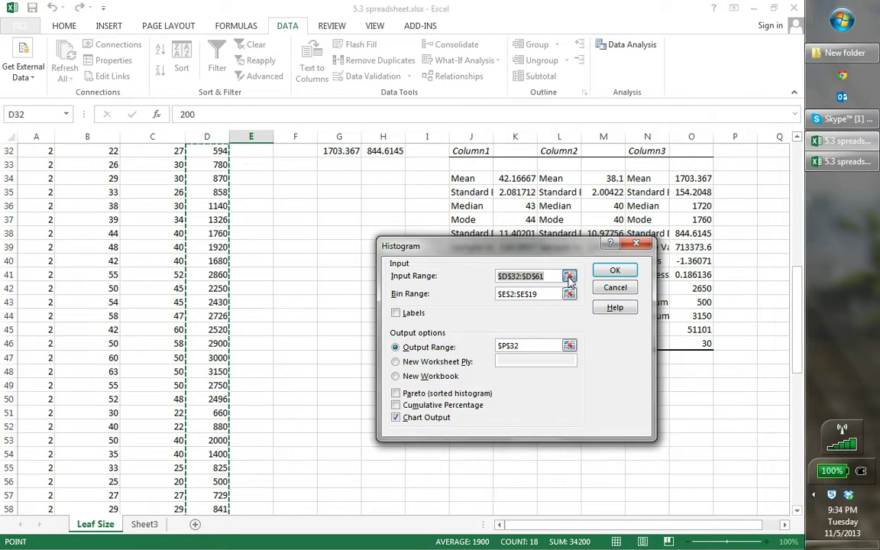
click(569, 277)
drag(795, 269, 795, 162)
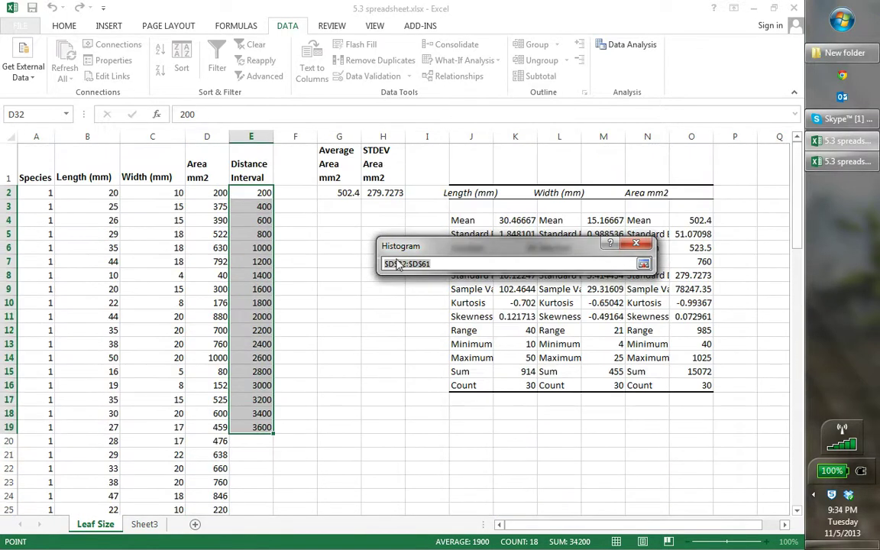
drag(184, 158, 208, 453)
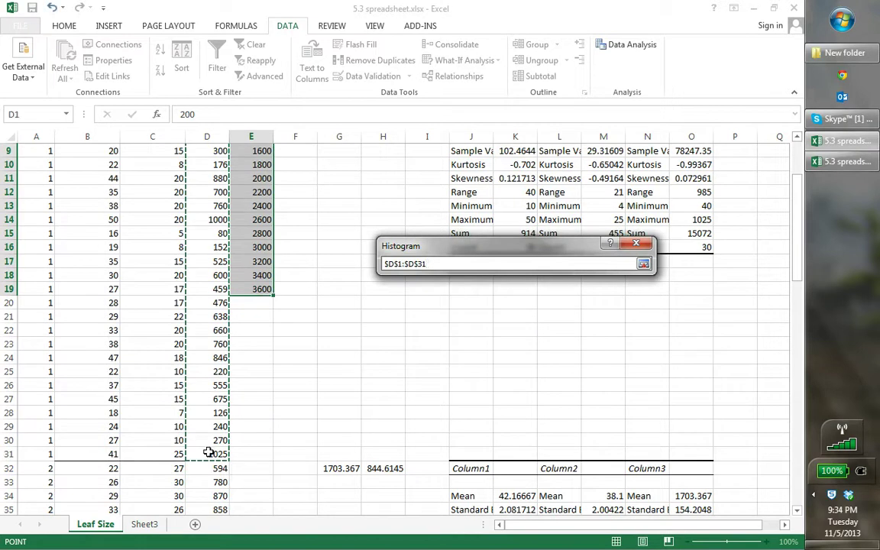
click(644, 264)
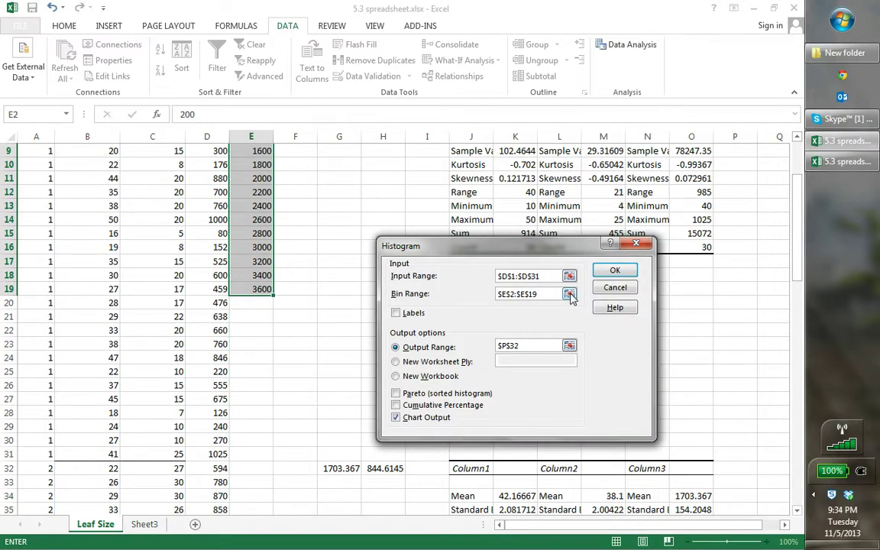
Set the histogram's bin range to the Distance Interval cells E1:E19 and turn on Labels.
click(570, 296)
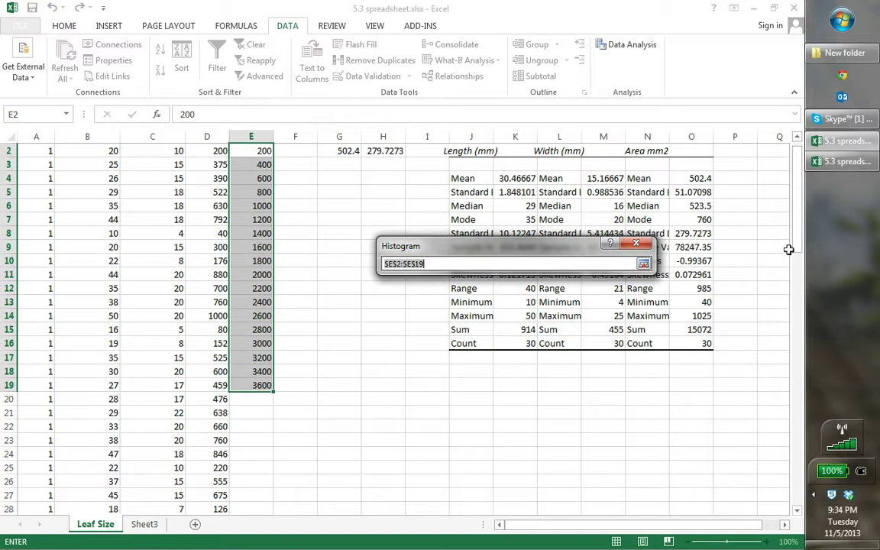
drag(797, 241, 797, 231)
drag(246, 163, 253, 426)
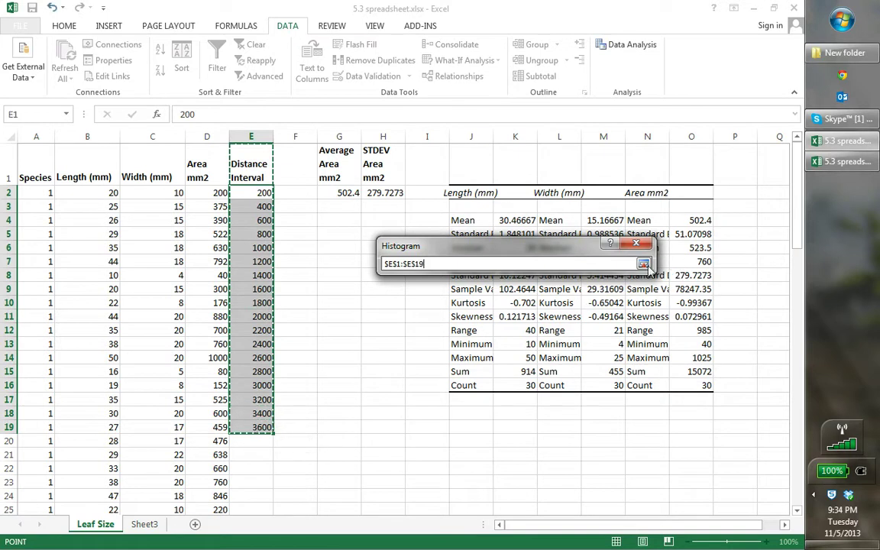
click(644, 265)
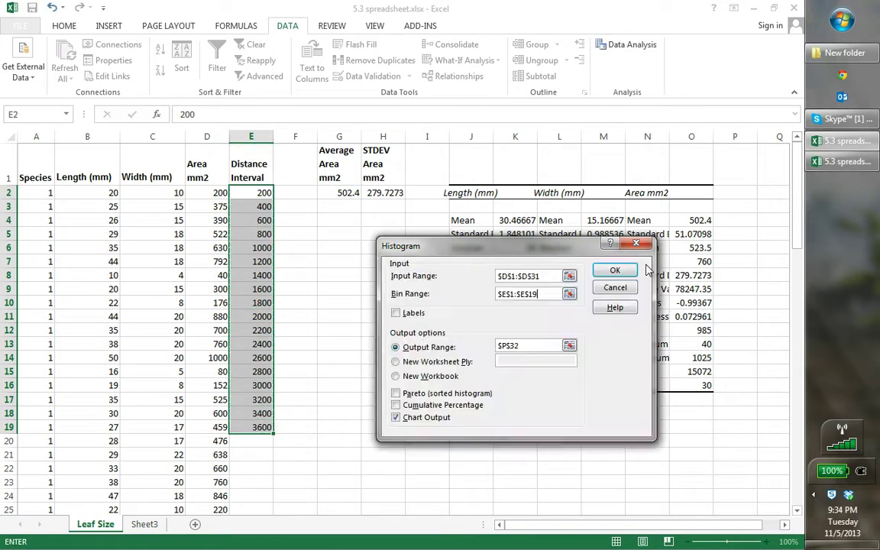
click(395, 313)
Set the output range to P2 and generate species 1's area histogram with chart output.
click(570, 347)
drag(799, 227, 799, 176)
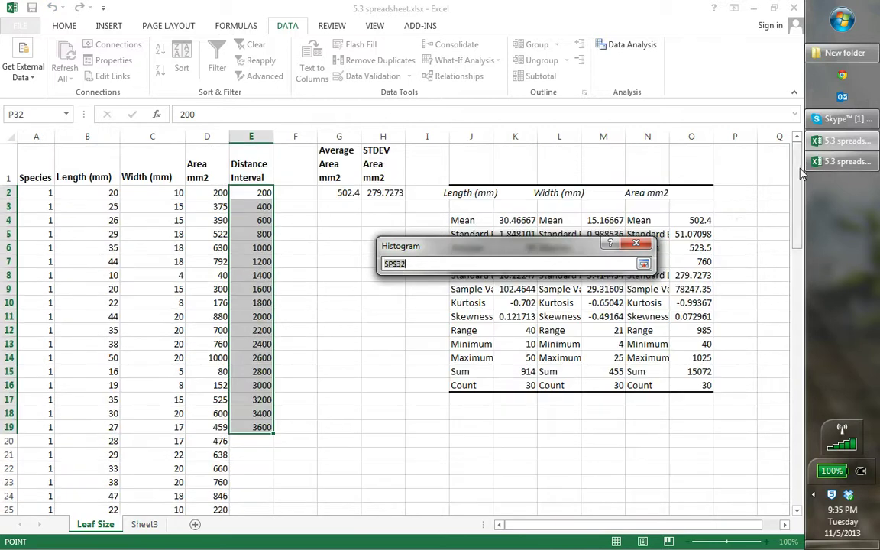
click(736, 192)
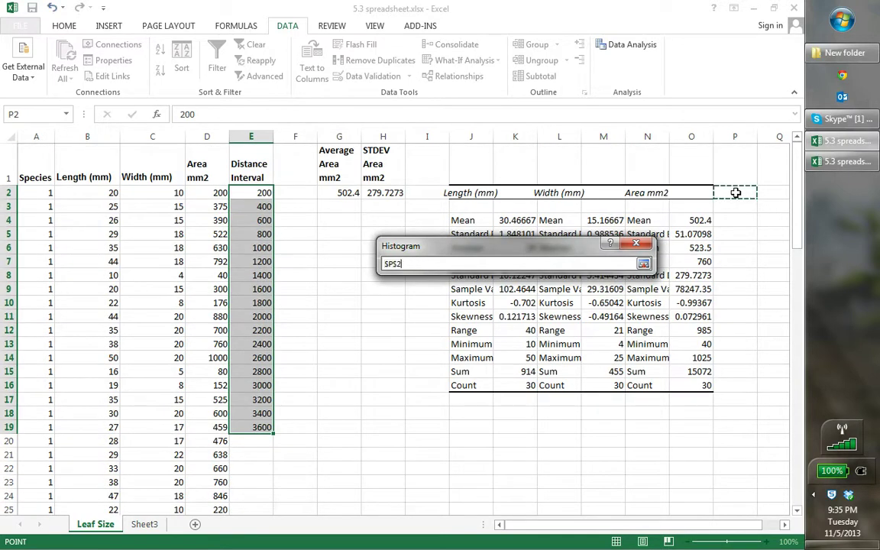
click(644, 264)
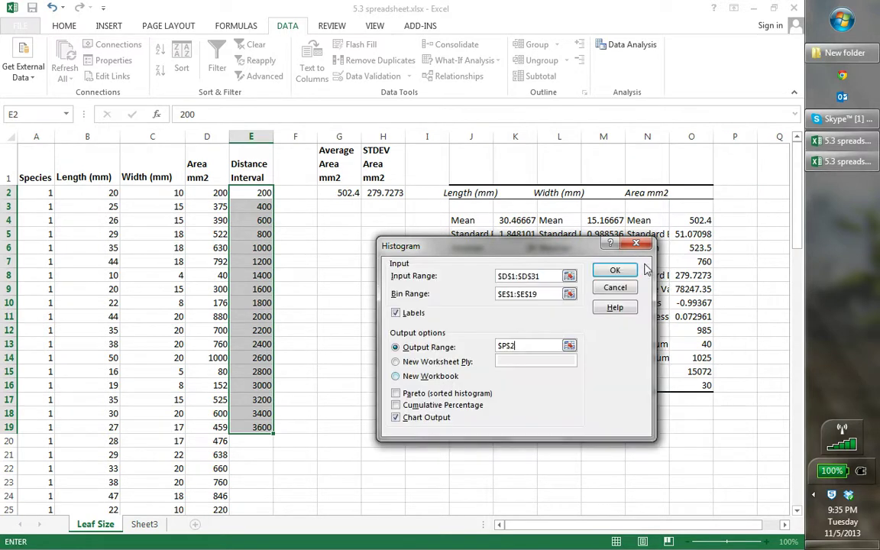
click(397, 419)
click(618, 272)
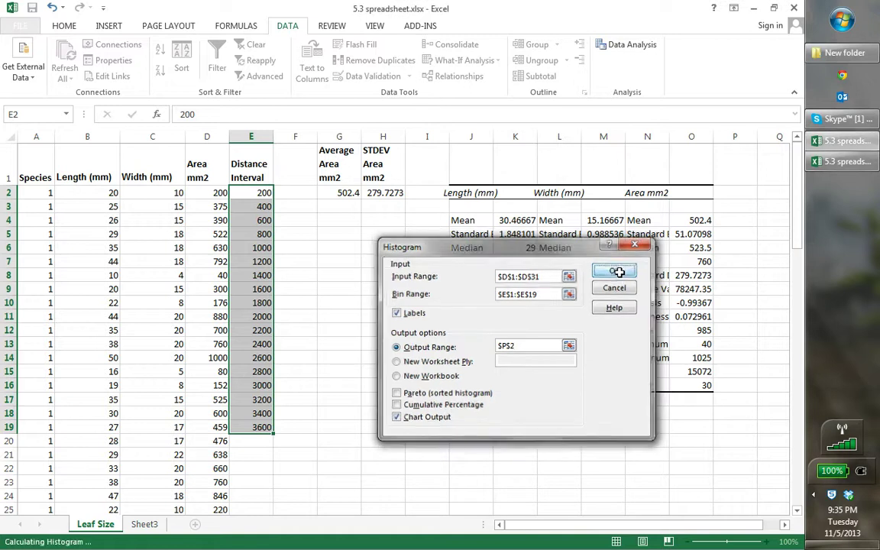
drag(644, 529, 698, 527)
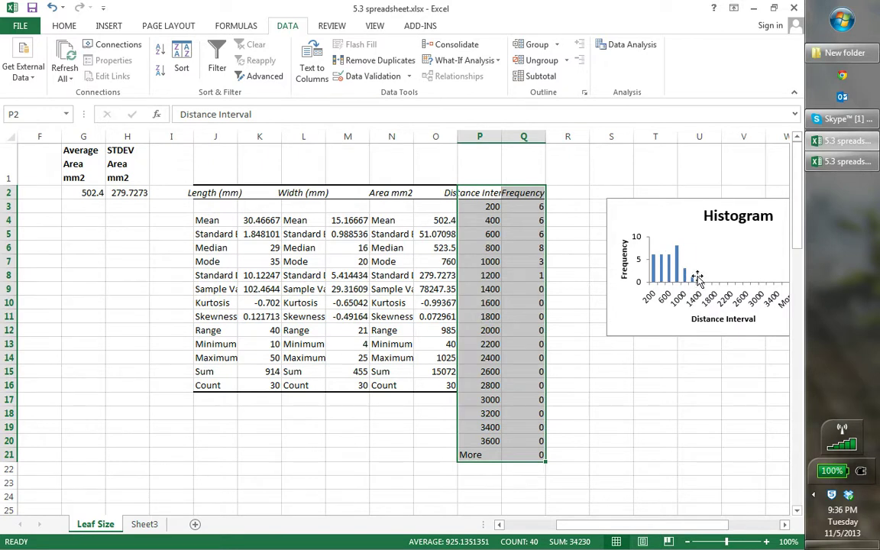
Start another Histogram analysis and set its input range to species 2's areas, D32:D61.
drag(623, 527, 585, 529)
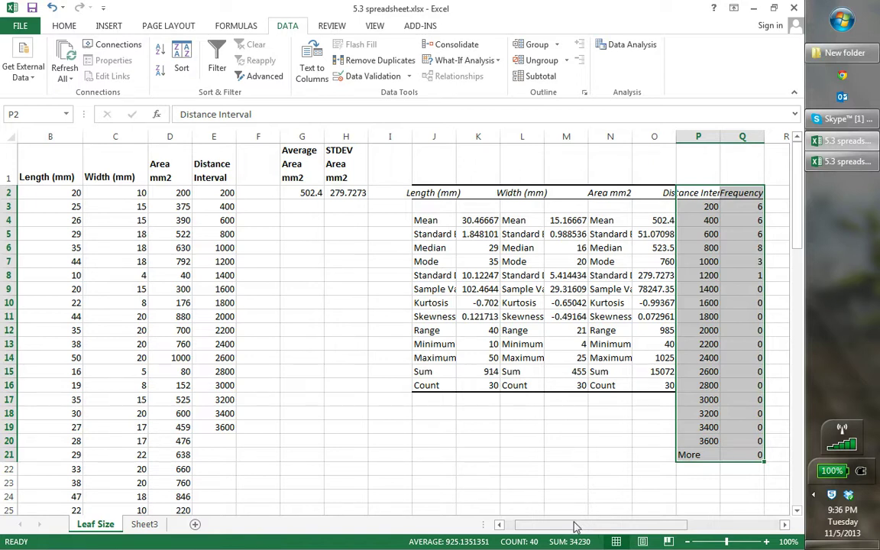
click(627, 48)
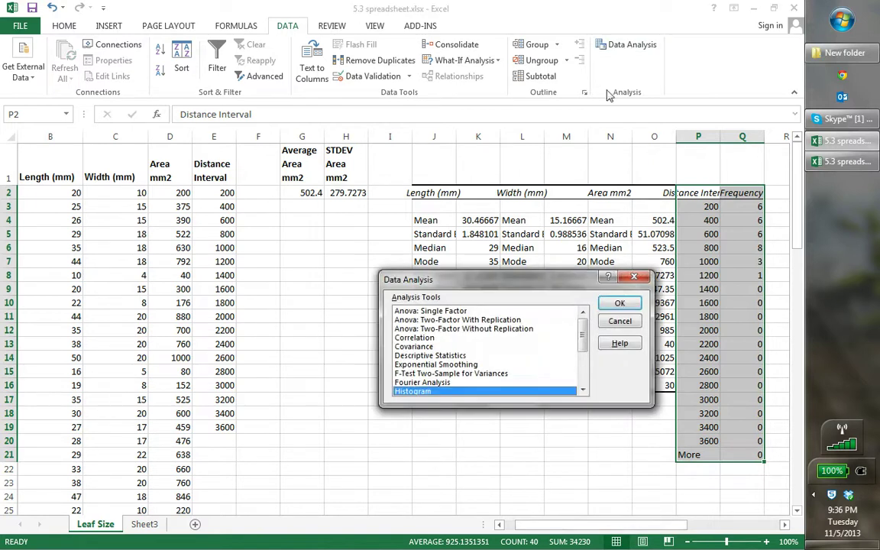
click(619, 303)
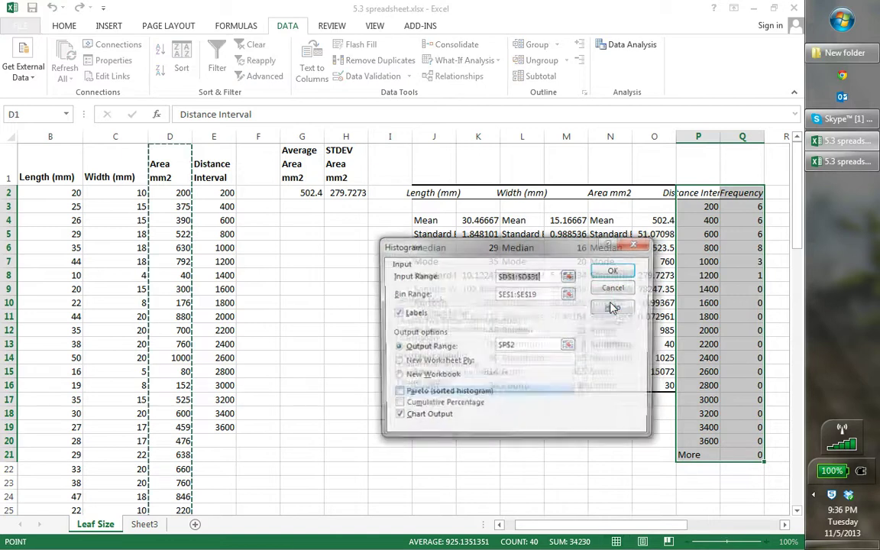
click(569, 277)
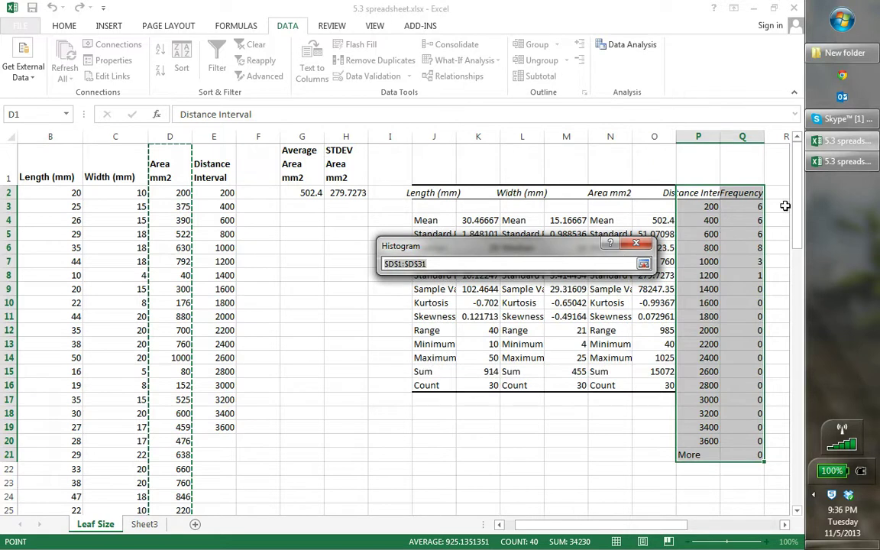
drag(798, 222, 798, 313)
drag(179, 289, 177, 353)
click(644, 264)
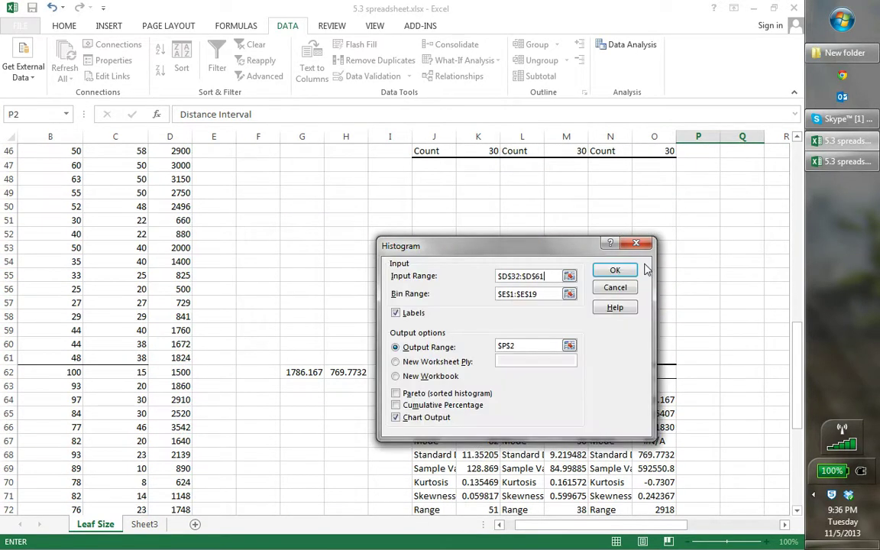
Set the bin range to the interval values E2:E19 and turn off Labels.
click(569, 295)
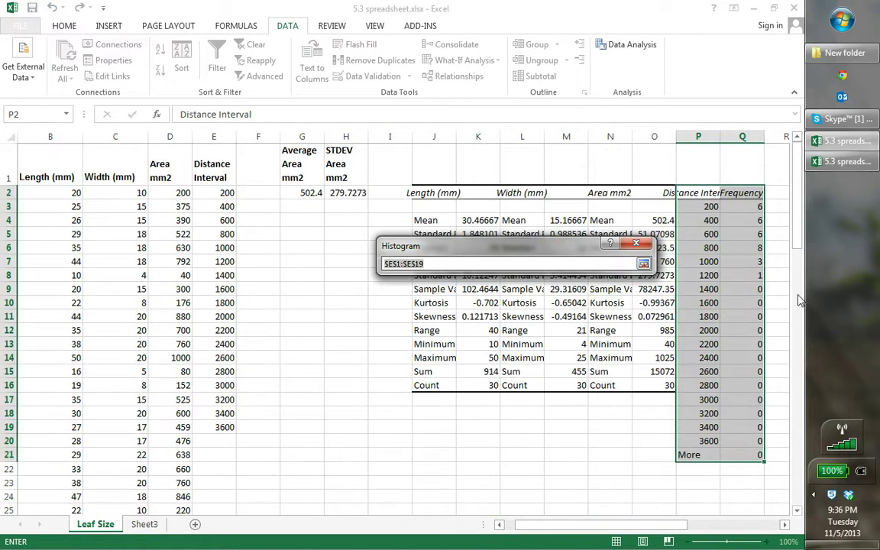
drag(217, 191, 216, 427)
click(643, 264)
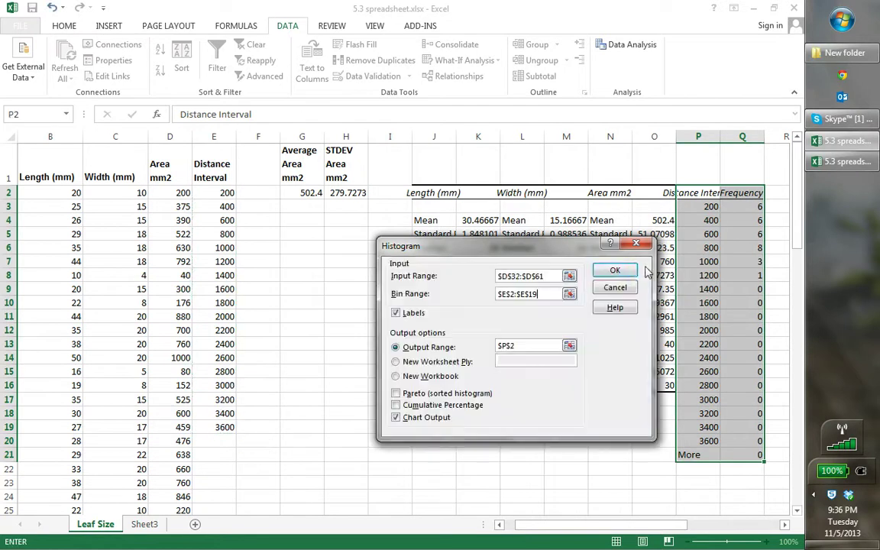
click(396, 314)
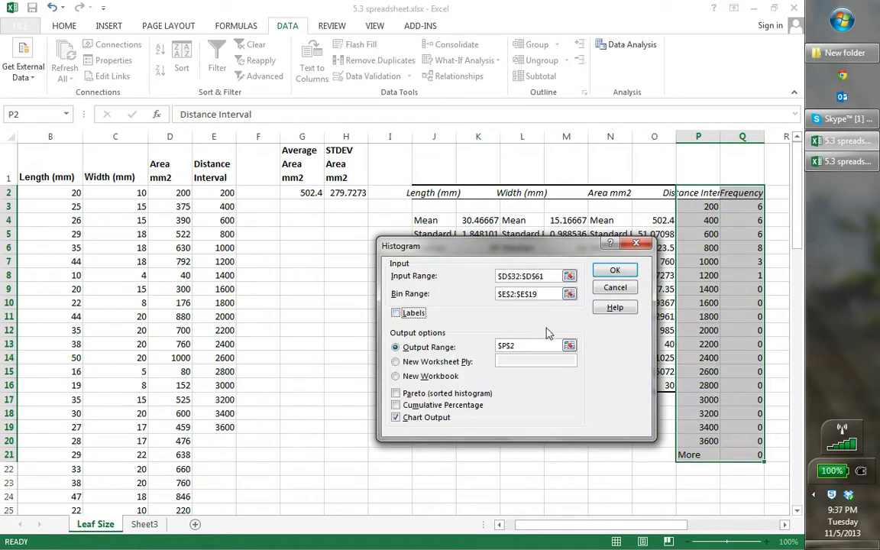
Generate species 2's area histogram with chart output at P32 and move the chart beside its frequency table.
click(569, 346)
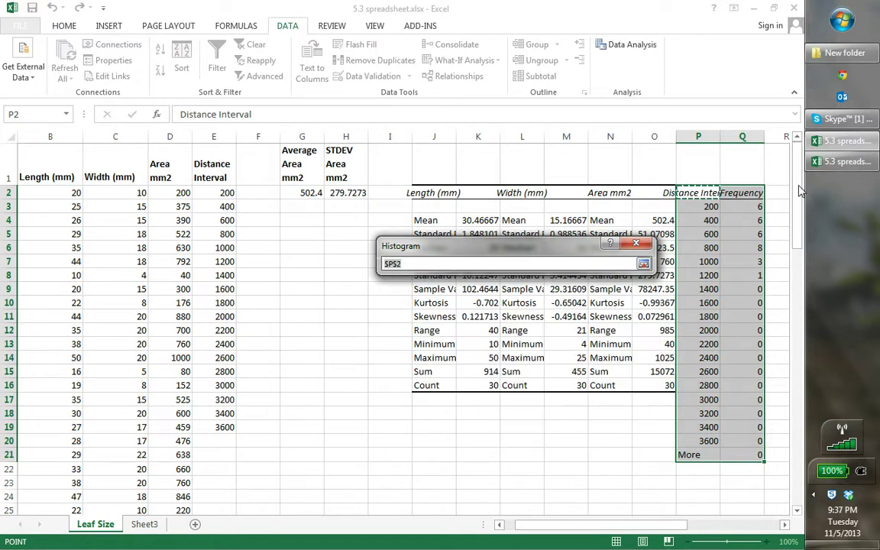
drag(795, 213, 796, 290)
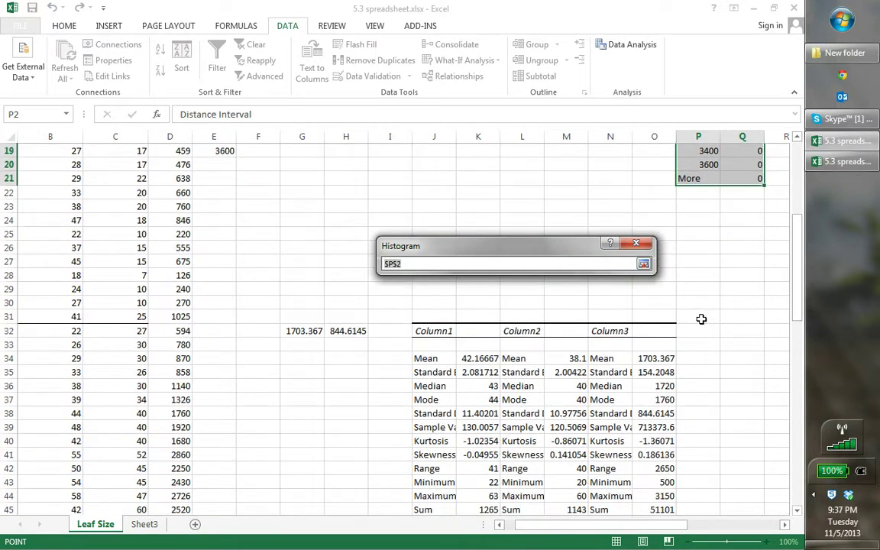
click(703, 332)
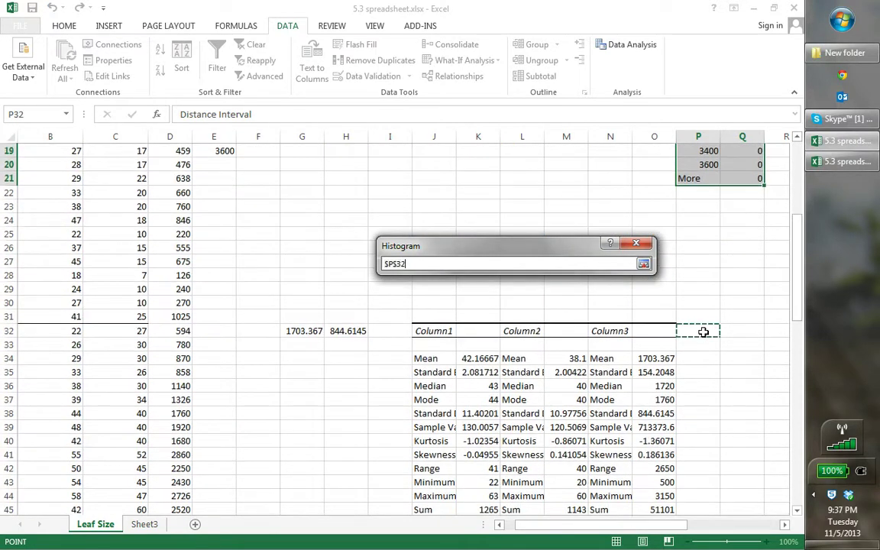
click(645, 264)
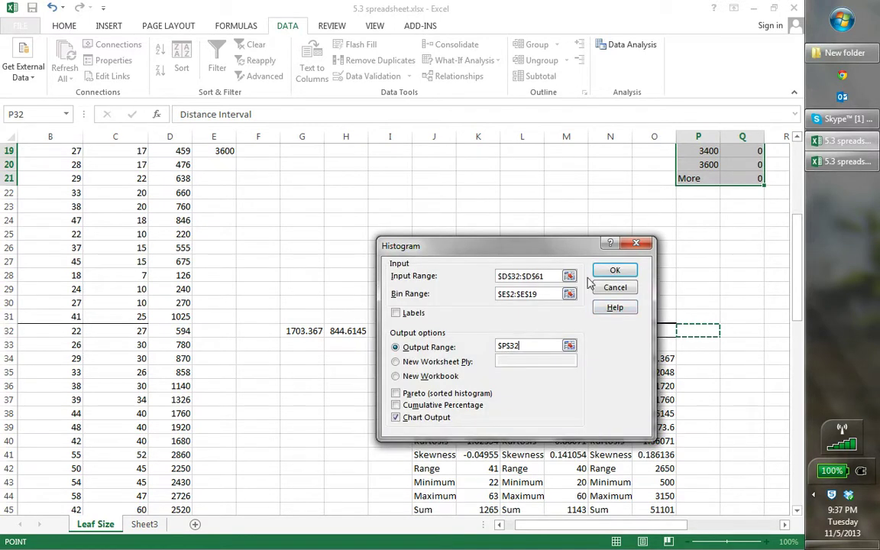
click(615, 272)
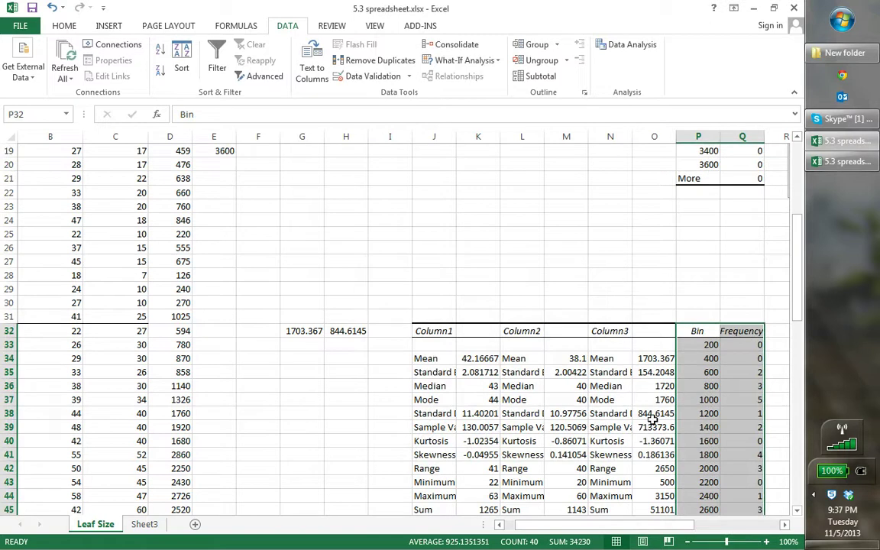
drag(645, 383, 615, 316)
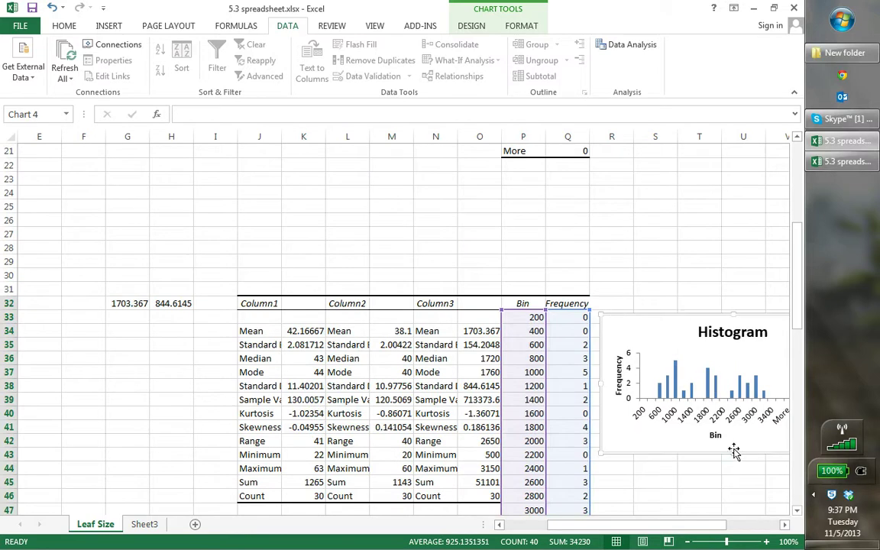
drag(661, 524, 674, 524)
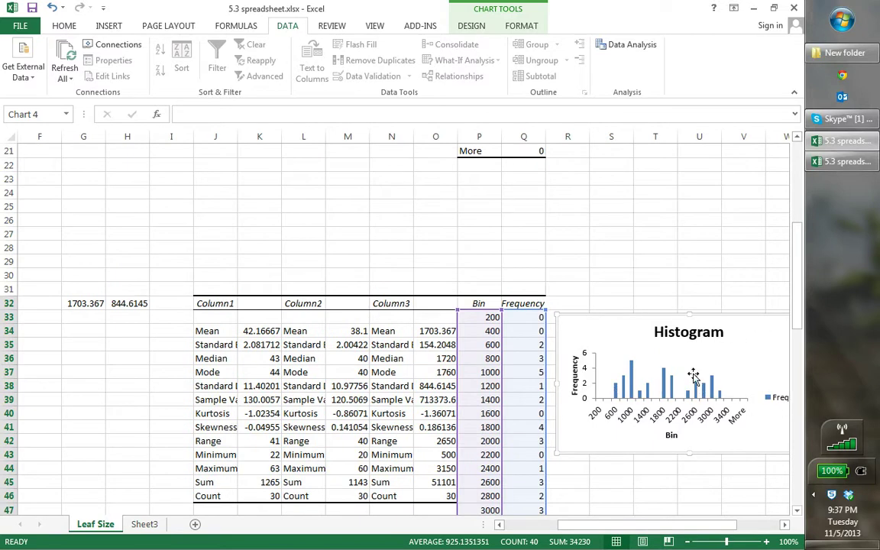
Start a further Histogram analysis and set its input range to species 3's areas, D62:D91.
drag(798, 324, 799, 354)
drag(686, 533, 626, 527)
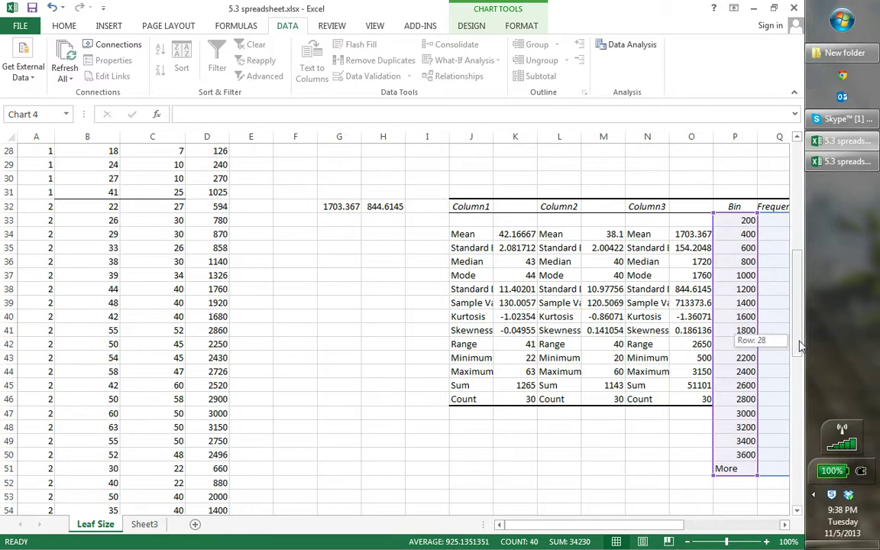
scroll(734, 341, down, 1)
click(634, 46)
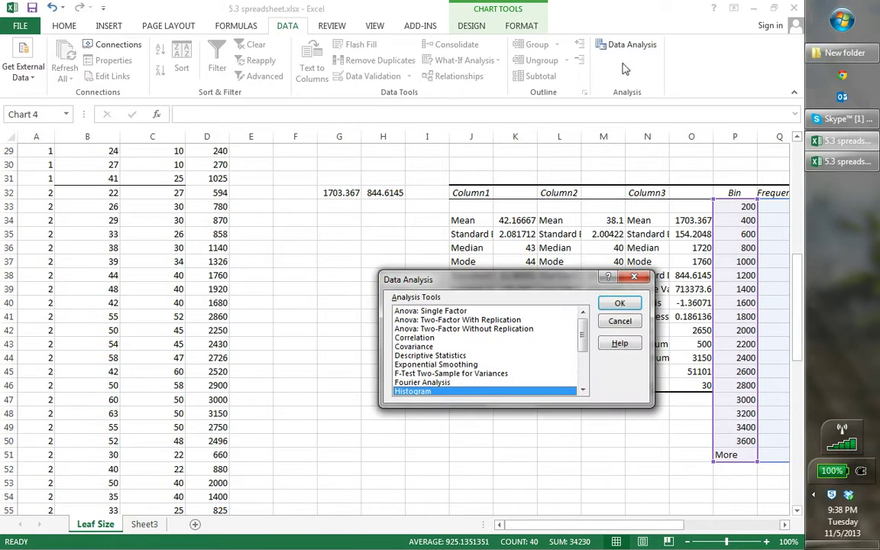
click(620, 303)
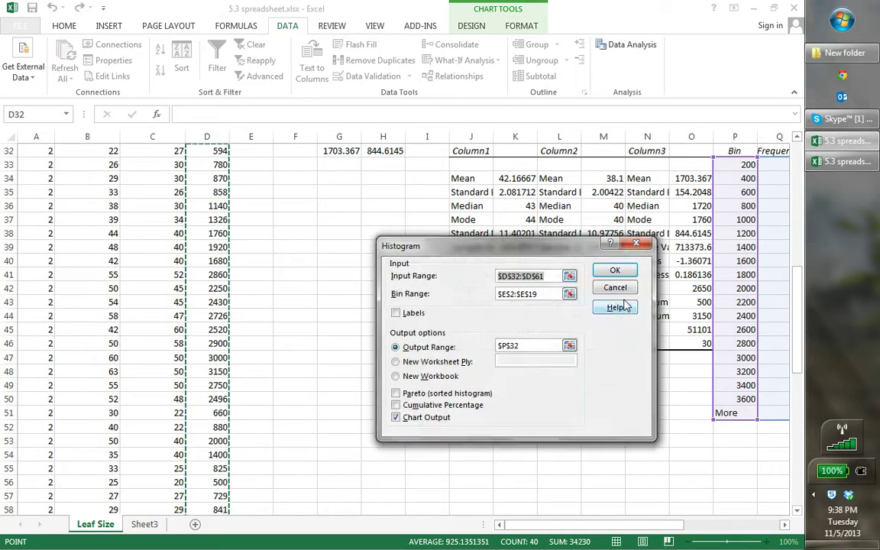
click(569, 277)
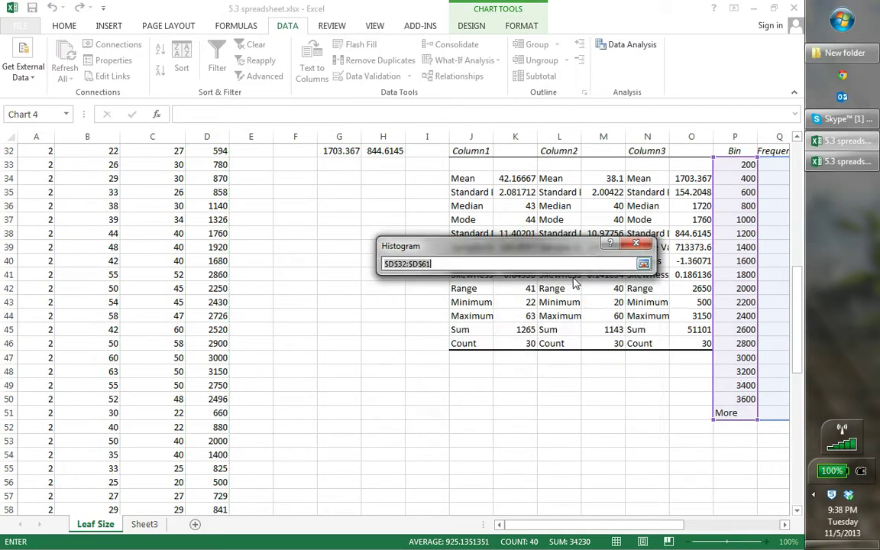
drag(797, 306, 797, 374)
drag(218, 317, 214, 527)
drag(211, 474, 213, 493)
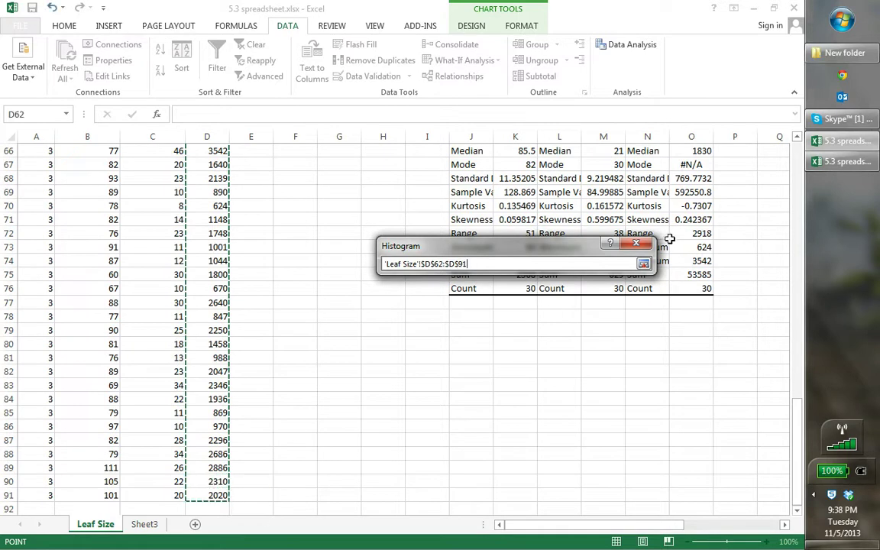
click(643, 264)
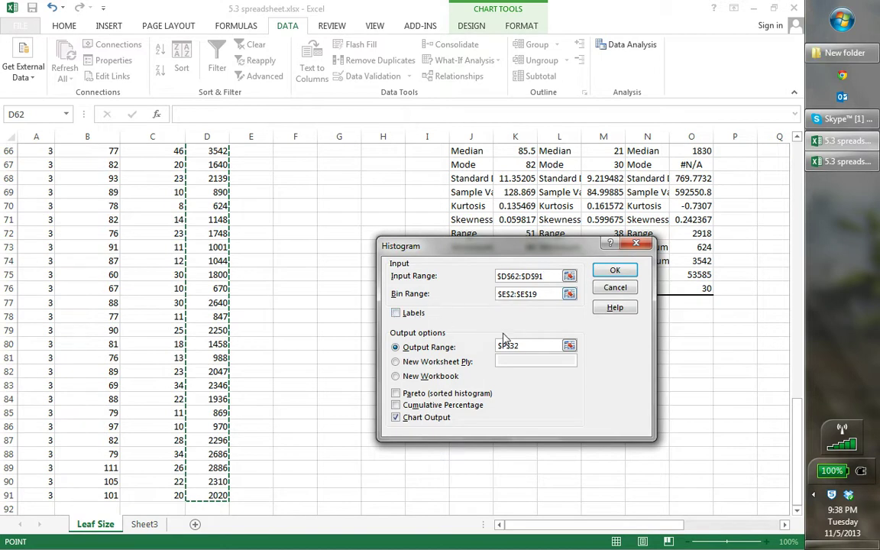
Set the output range to P62 and generate species 3's area histogram with chart output.
click(569, 346)
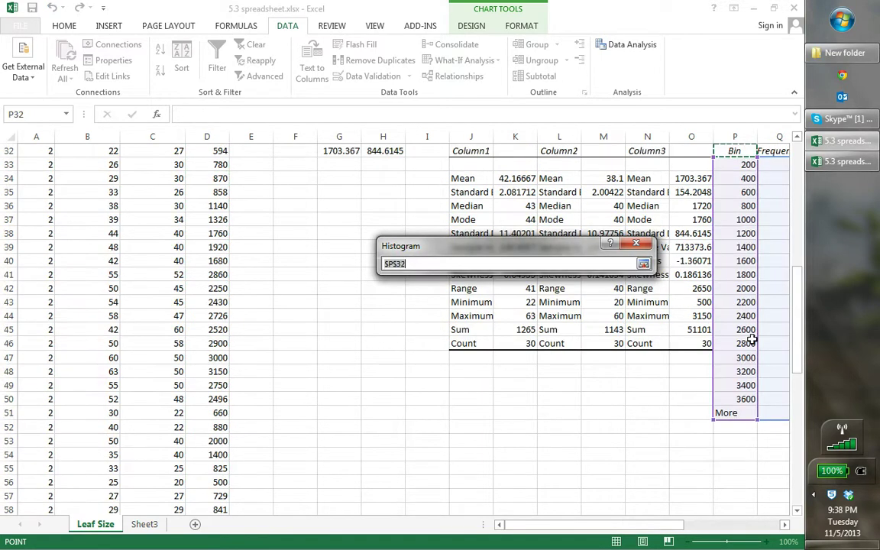
drag(801, 338, 801, 416)
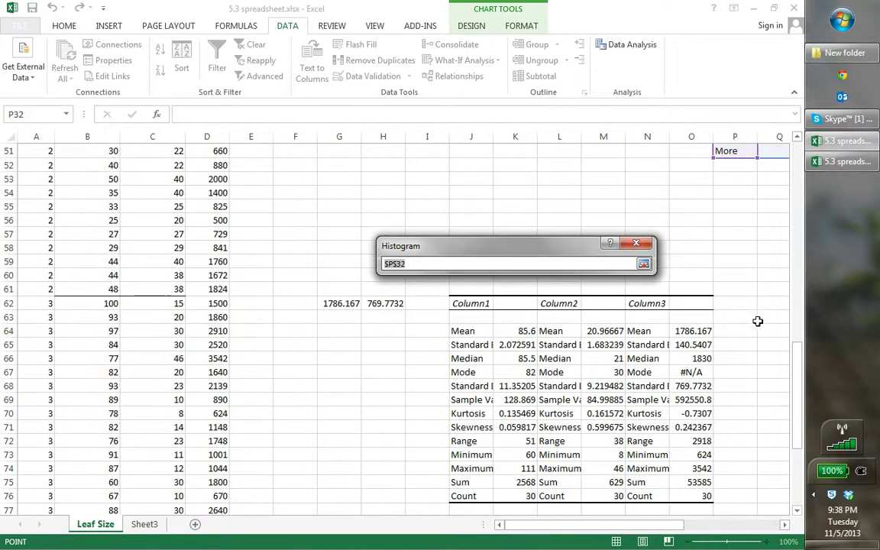
click(732, 305)
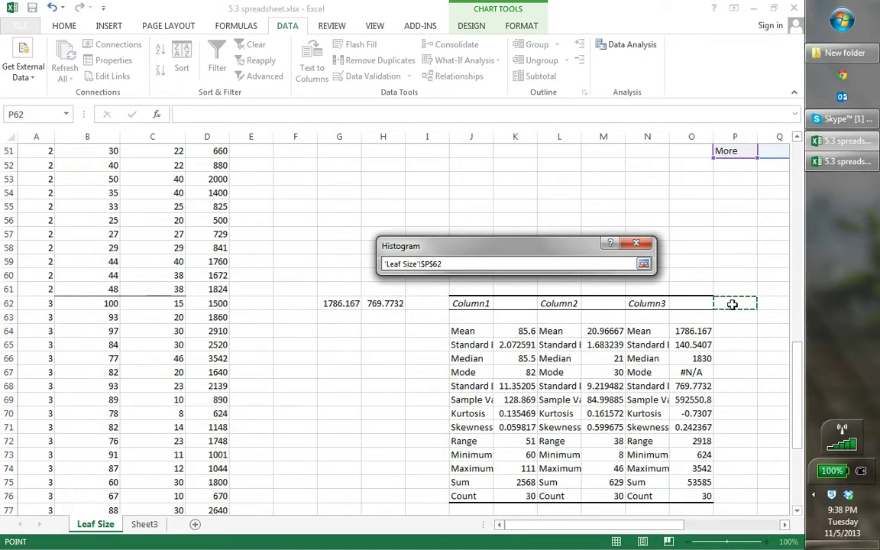
click(644, 264)
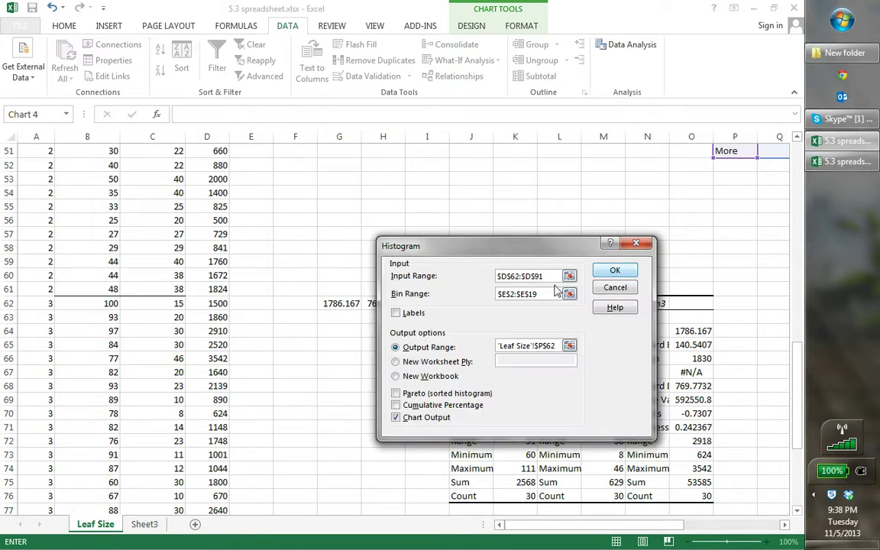
click(615, 270)
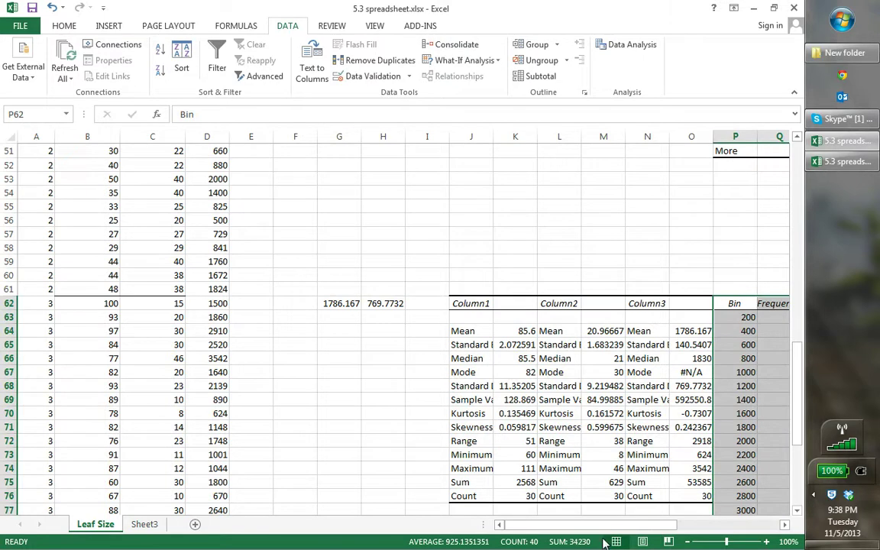
Move species 3's histogram chart beside its frequency table.
drag(602, 524, 669, 520)
drag(795, 413, 777, 234)
click(591, 216)
drag(564, 222, 577, 275)
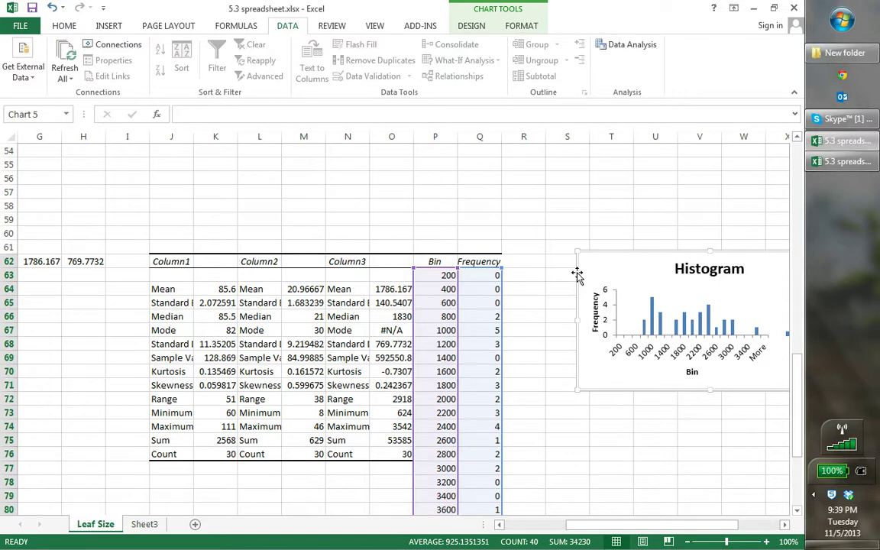
Rename the Frequency series in species 1's histogram chart as Species 1.
drag(798, 402, 793, 183)
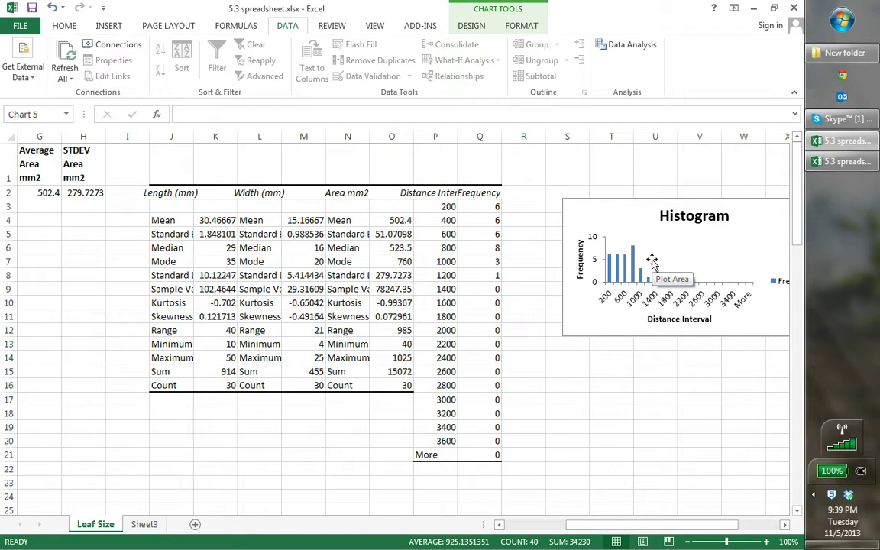
click(629, 229)
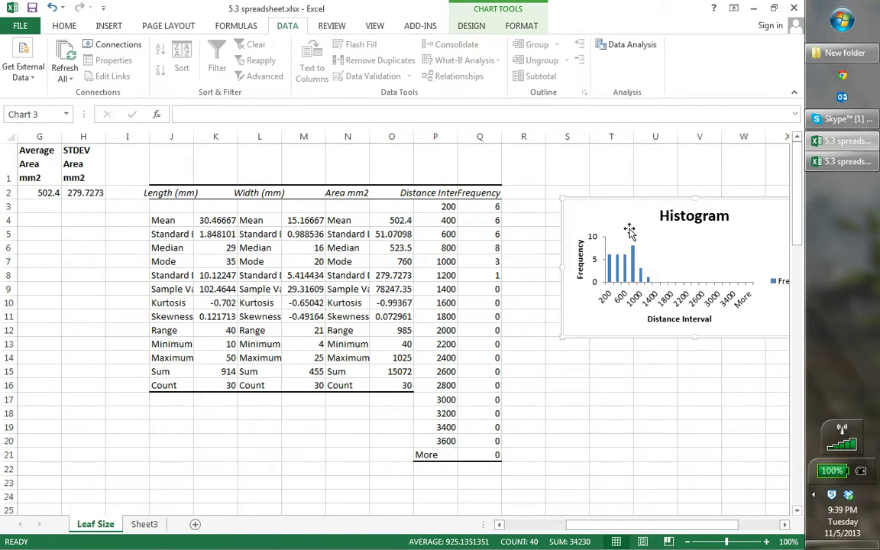
right_click(628, 229)
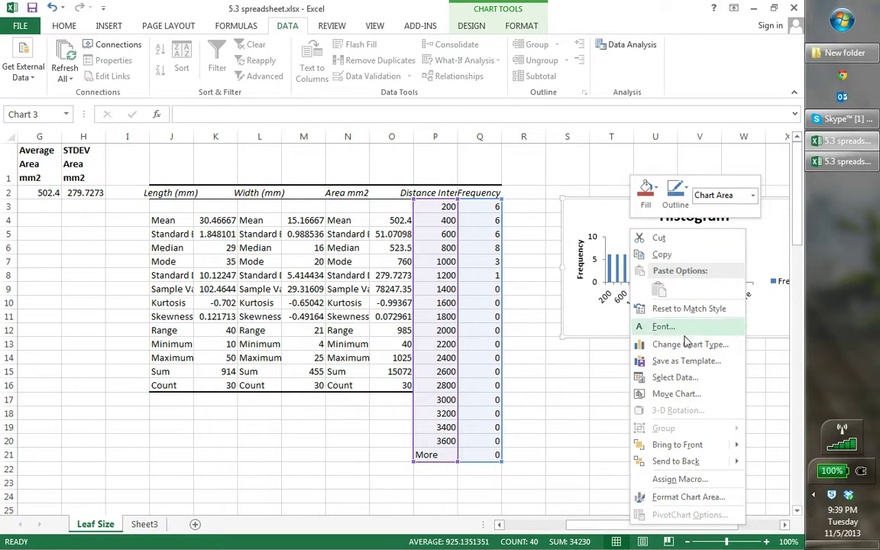
click(676, 380)
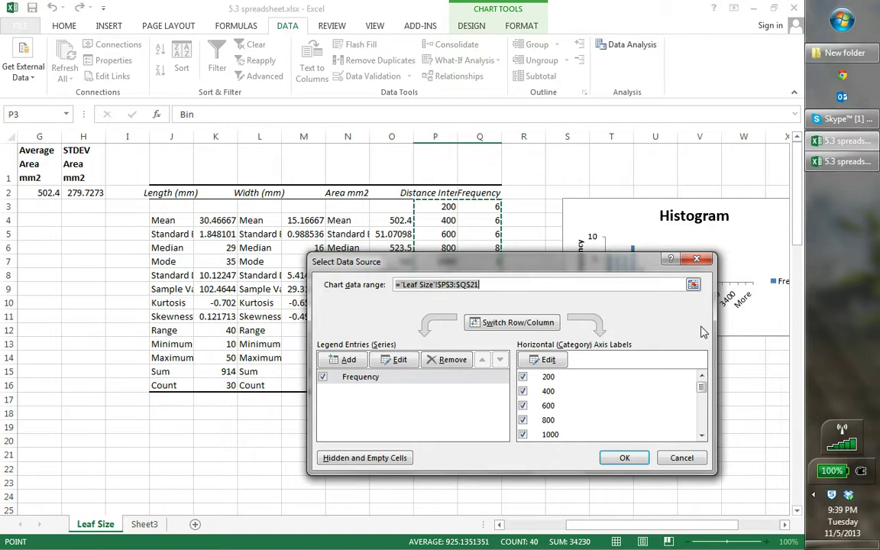
click(371, 380)
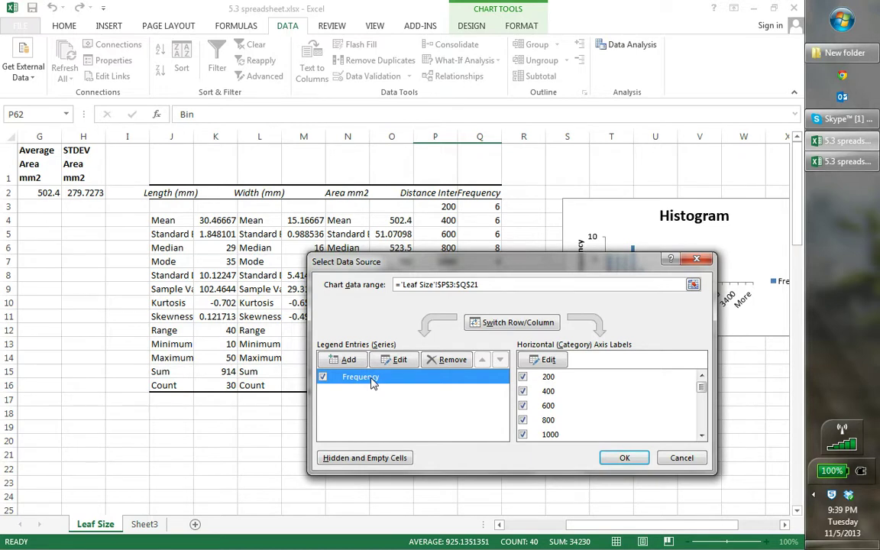
click(395, 359)
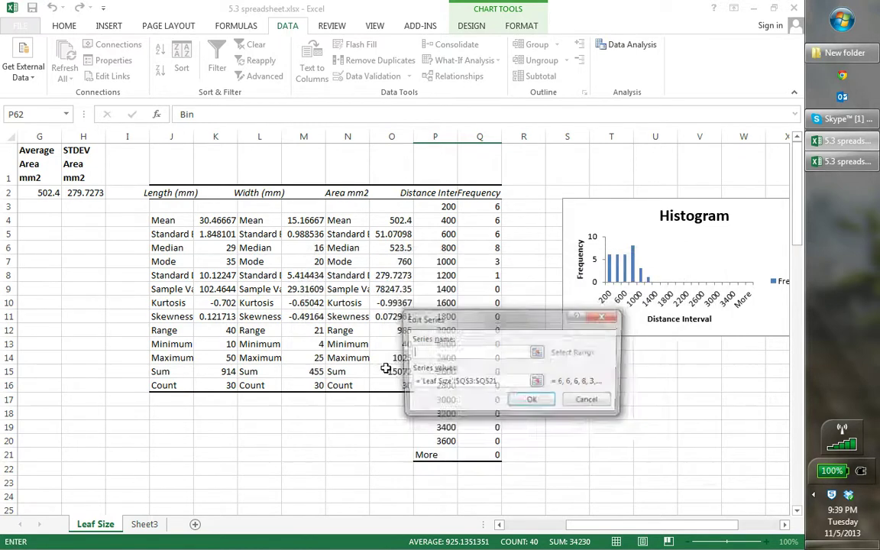
text(Species1)
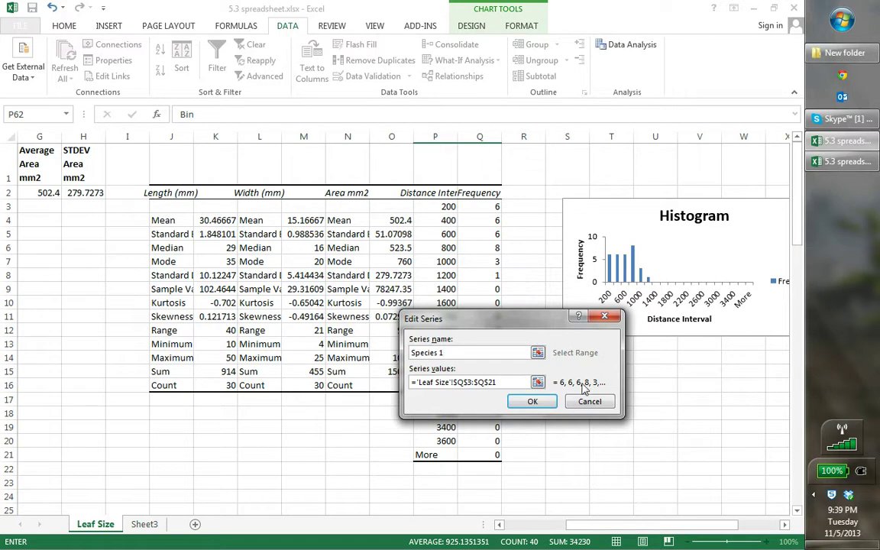
key(BackSpace)
key(BackSpace)
key(BackSpace)
key(BackSpace)
key(BackSpace)
key(BackSpace)
key(BackSpace)
key(BackSpace)
key(BackSpace)
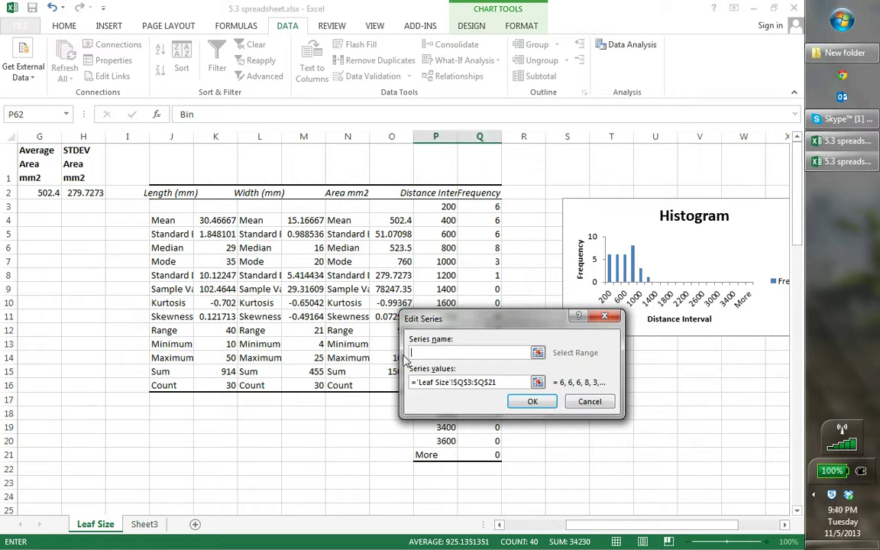
text(Species 1)
click(532, 401)
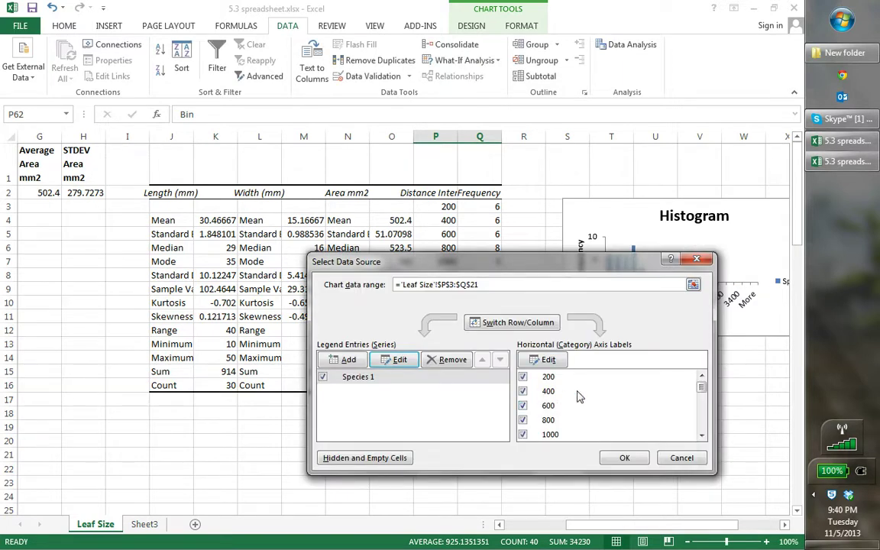
Add a series named Species 2 to species 1's chart, using the species 2 frequencies in Q33:Q51 as its values.
click(349, 360)
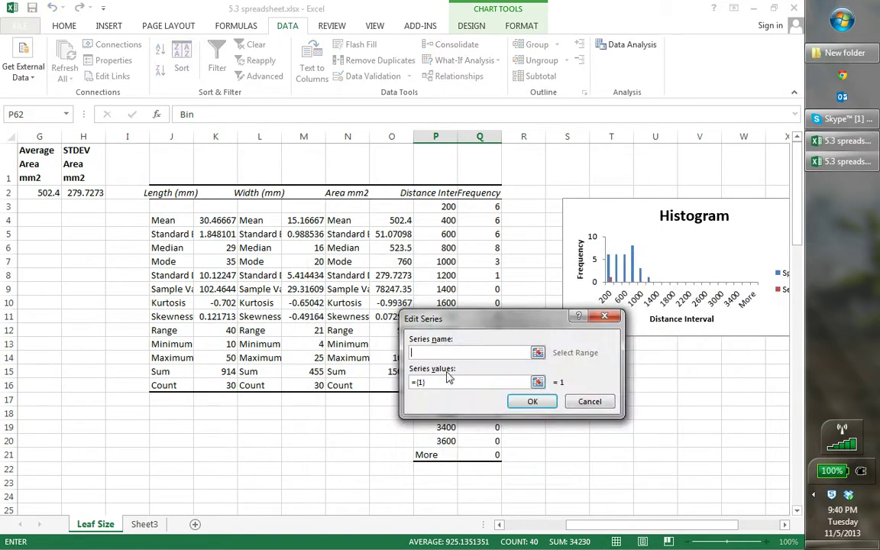
text(Species 2)
click(539, 383)
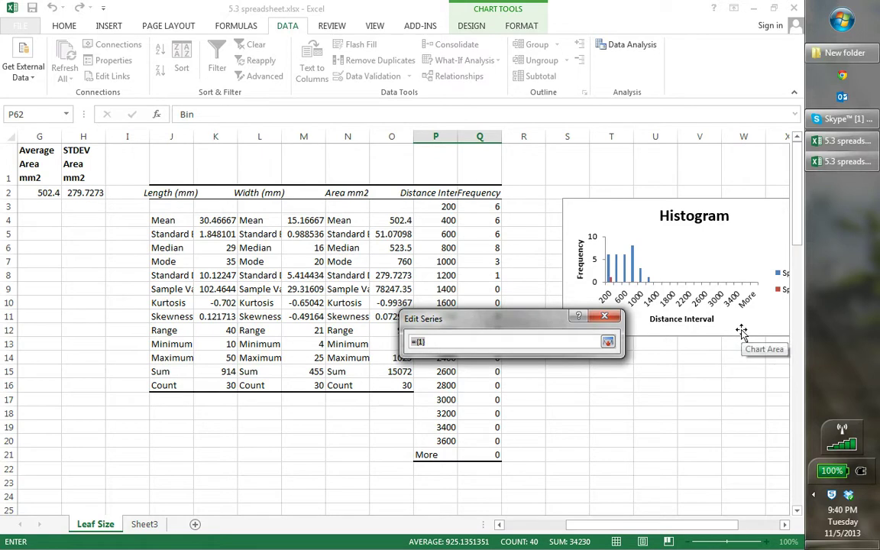
drag(797, 231, 803, 343)
drag(463, 221, 489, 463)
click(609, 342)
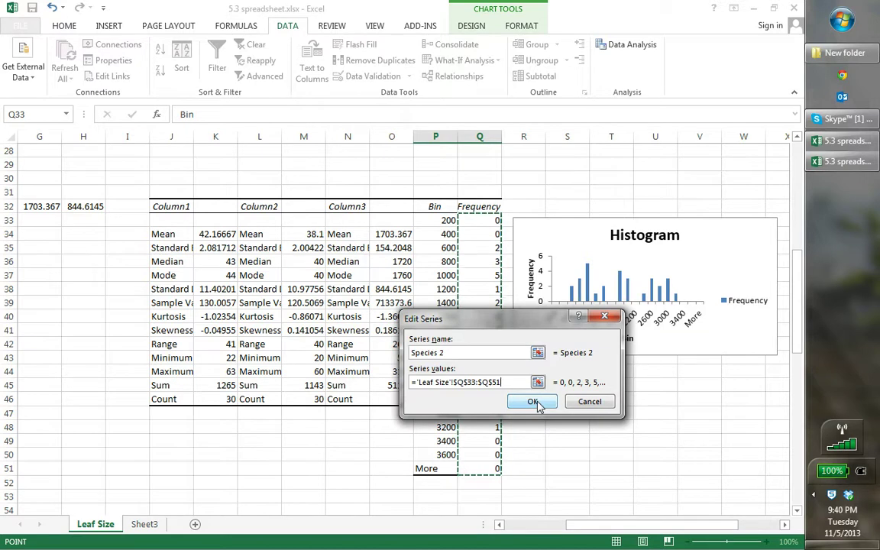
click(534, 401)
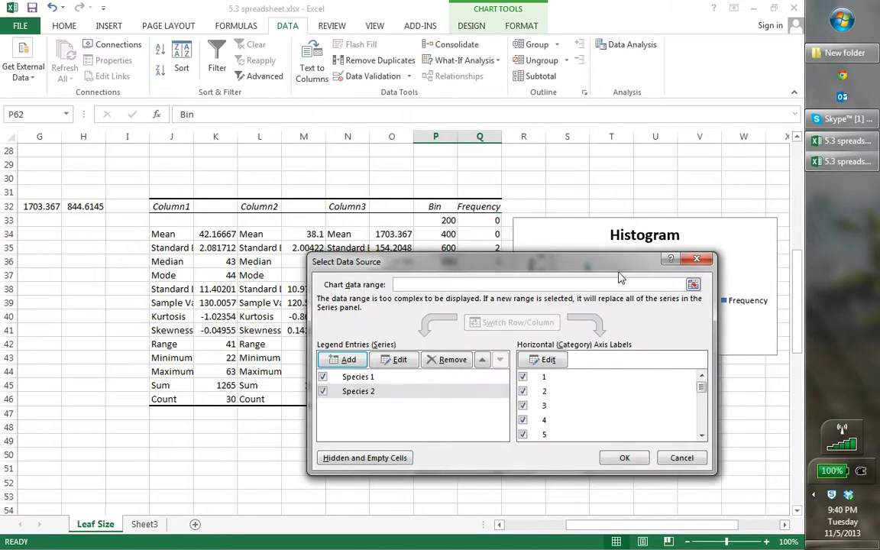
Add a series named Species 3 with the frequencies in Q63:Q81 as values and apply the chart's data source changes.
drag(617, 268, 580, 271)
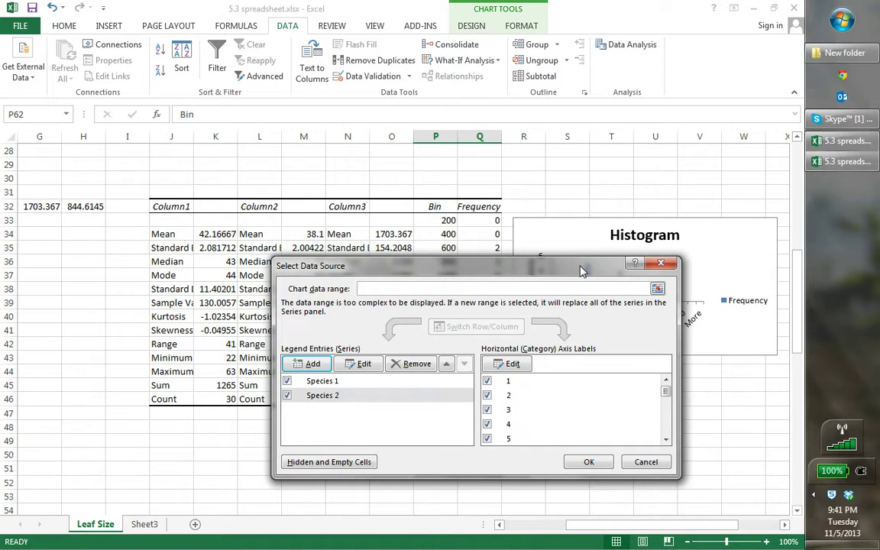
drag(578, 273, 535, 266)
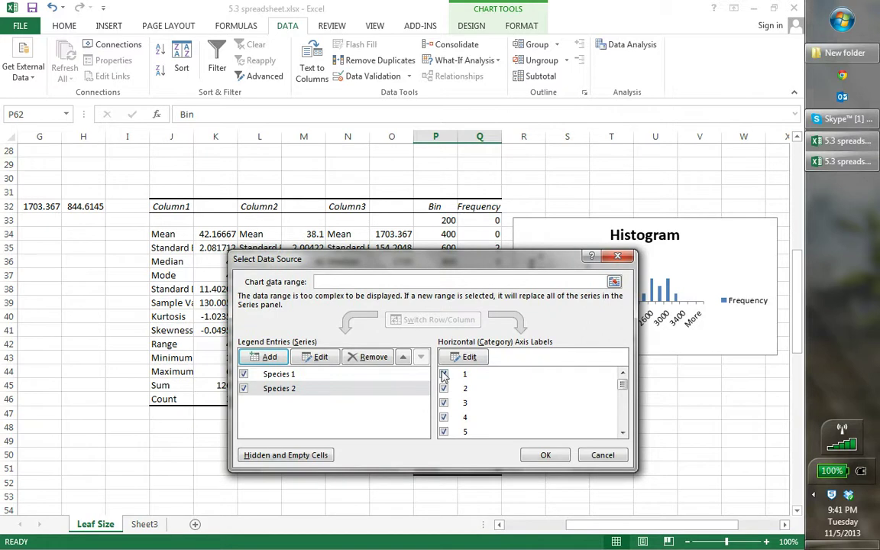
click(271, 358)
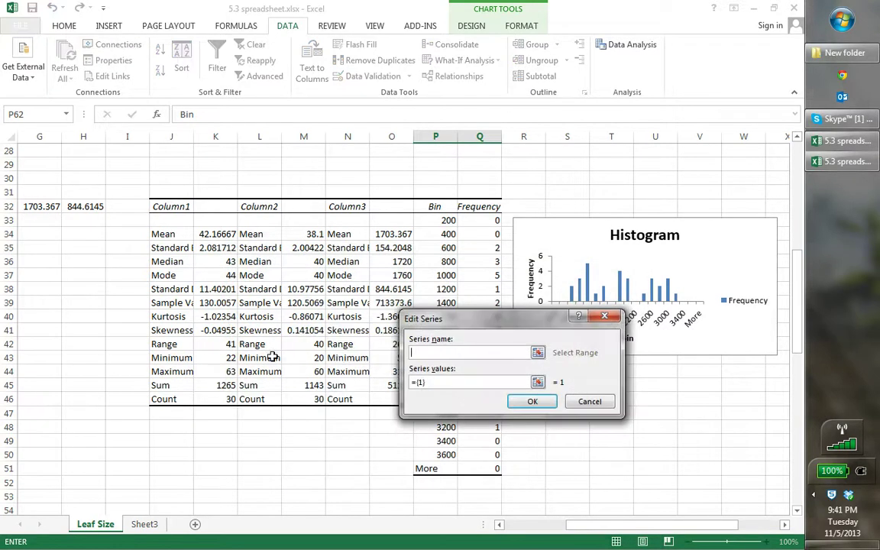
text(Species 3)
click(538, 383)
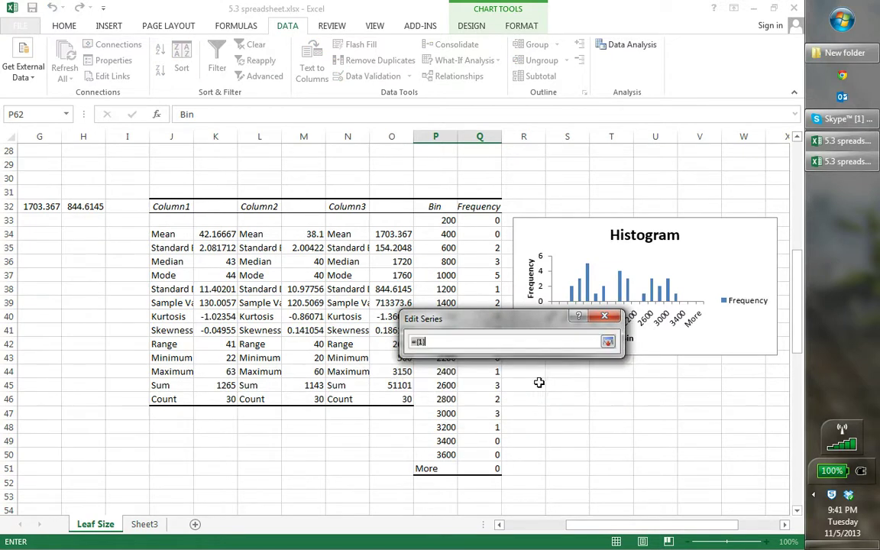
drag(797, 271, 794, 403)
click(482, 183)
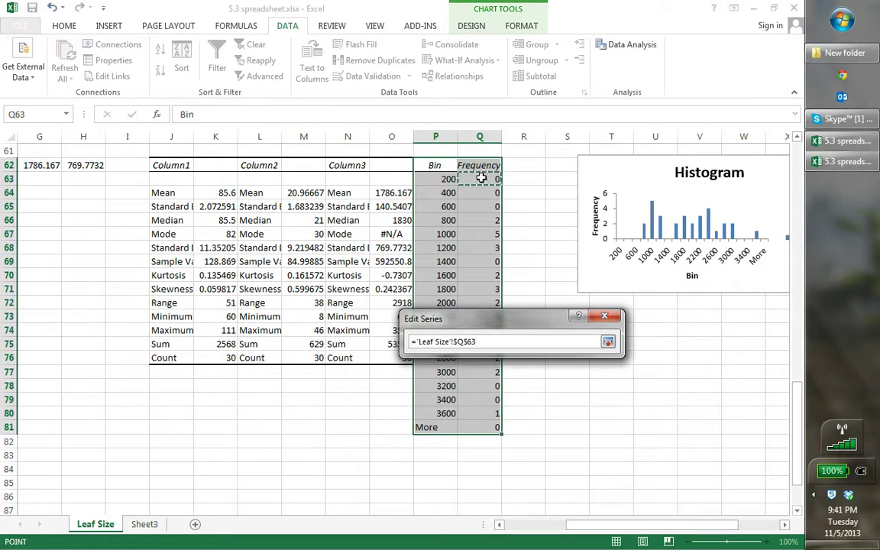
drag(481, 184, 492, 428)
click(608, 344)
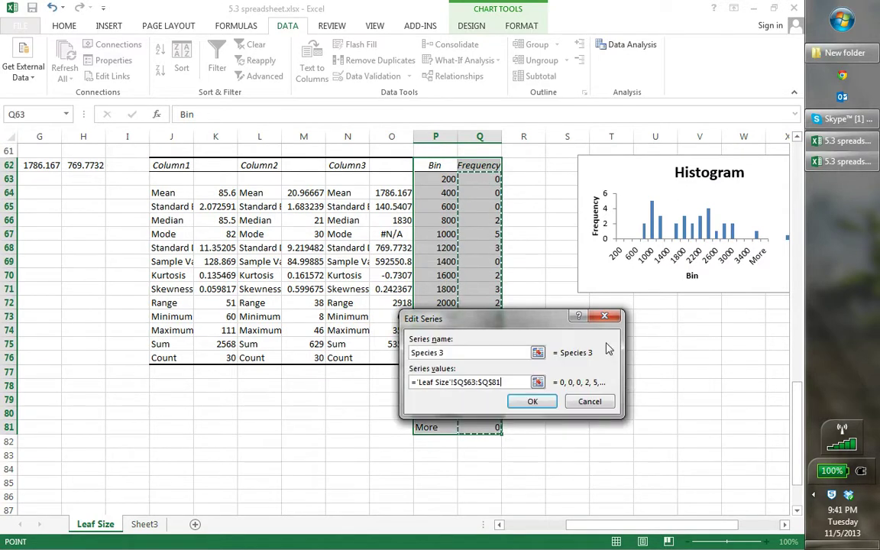
click(535, 401)
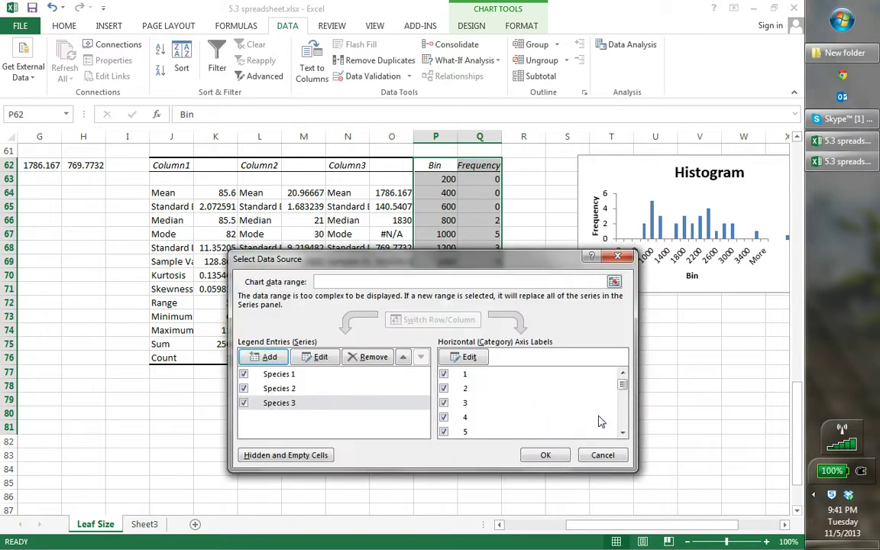
click(546, 456)
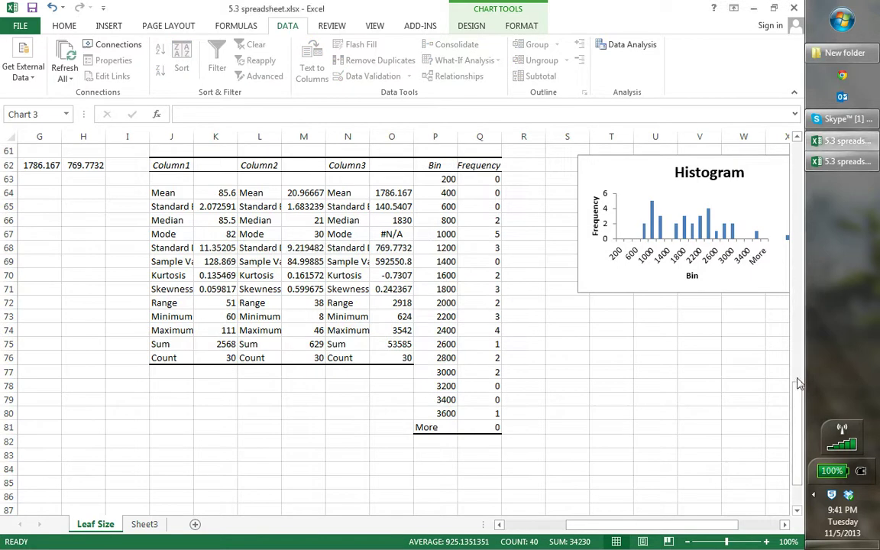
drag(797, 405, 786, 165)
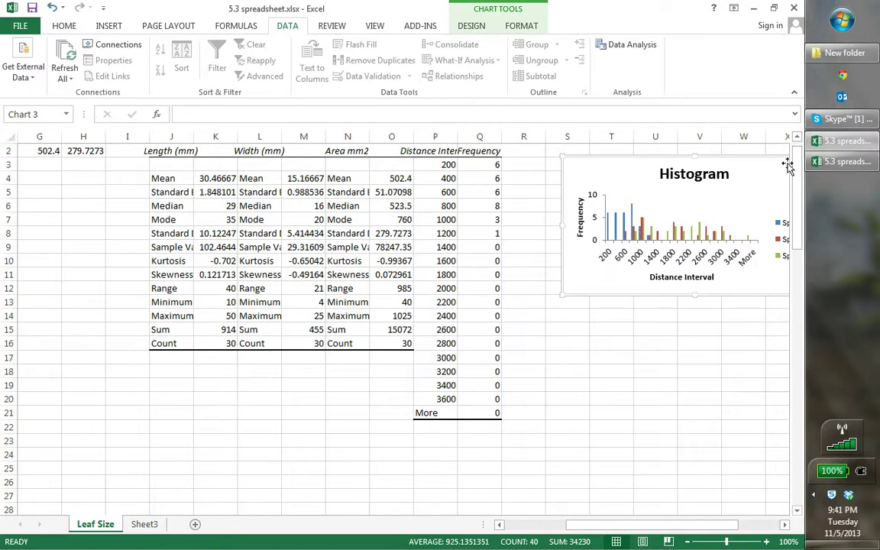
click(785, 525)
click(786, 525)
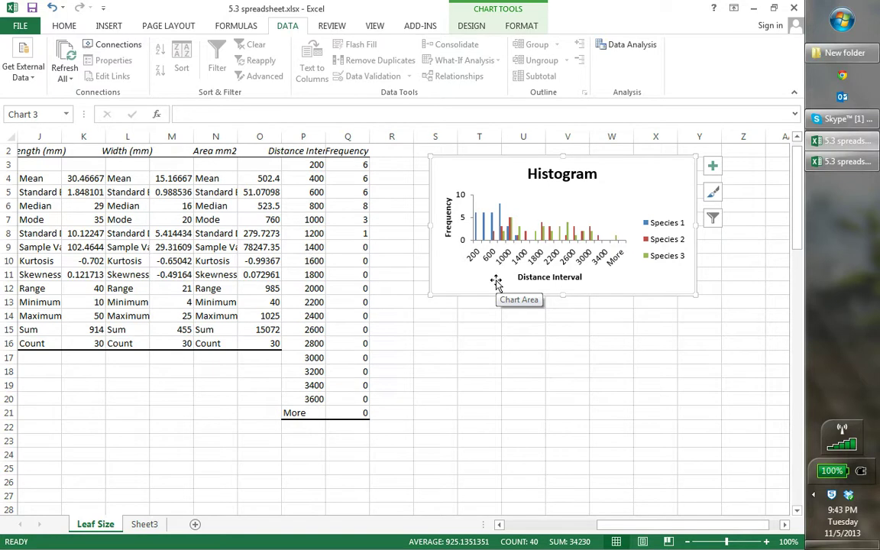
Rename the Sheet3 worksheet as Statistics.
click(145, 525)
double_click(150, 526)
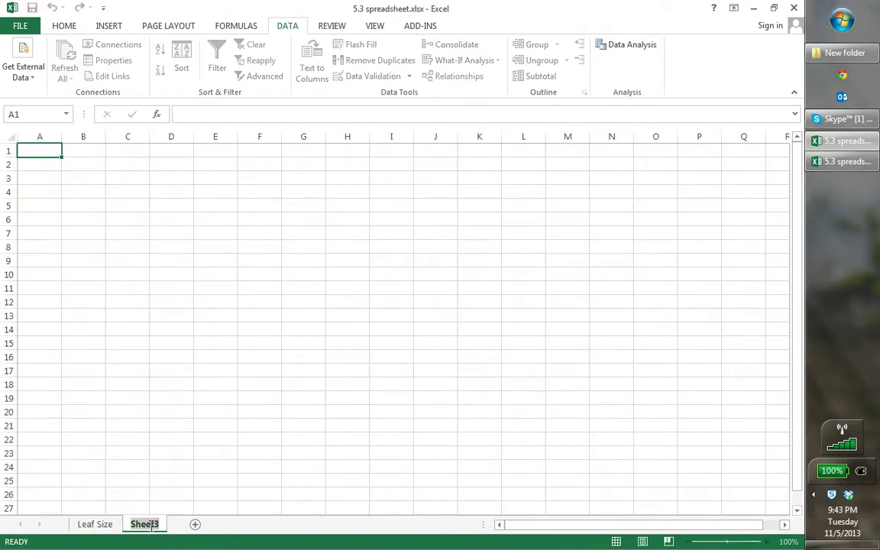
text(Statistic)
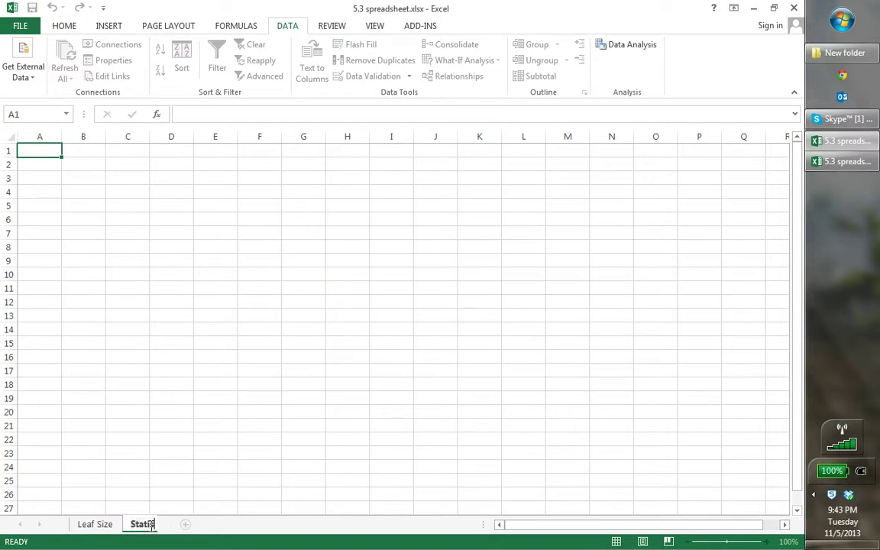
text(s)
Copy the Species and Area mm2 columns from the Leaf Size sheet into the Statistics sheet starting at A1.
click(95, 525)
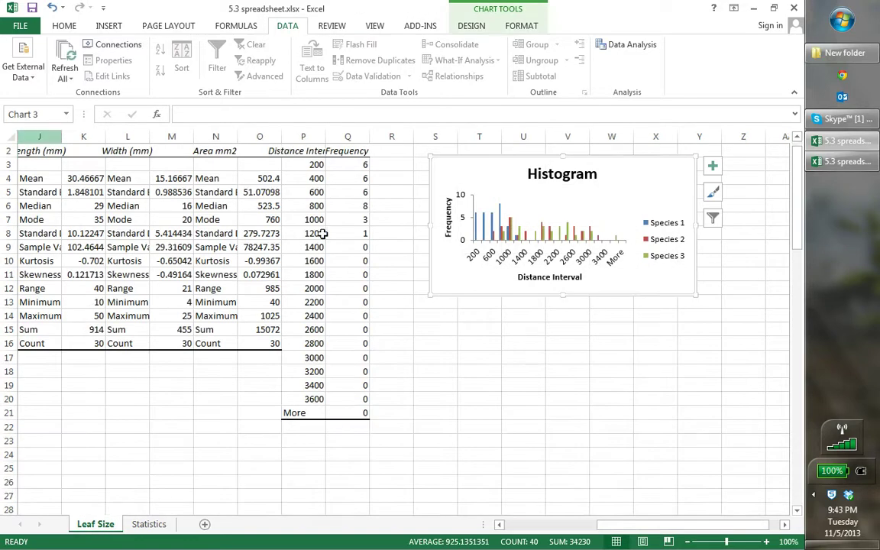
drag(628, 533, 533, 532)
drag(795, 243, 794, 218)
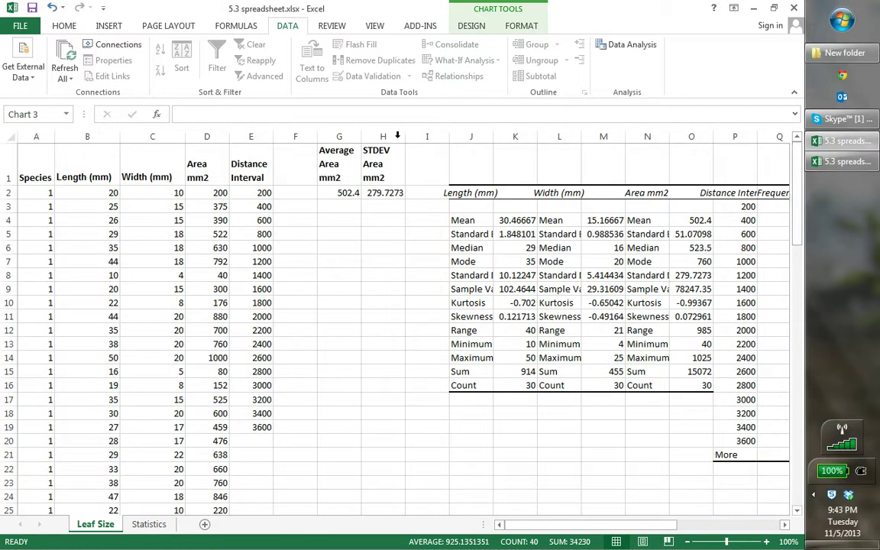
click(42, 136)
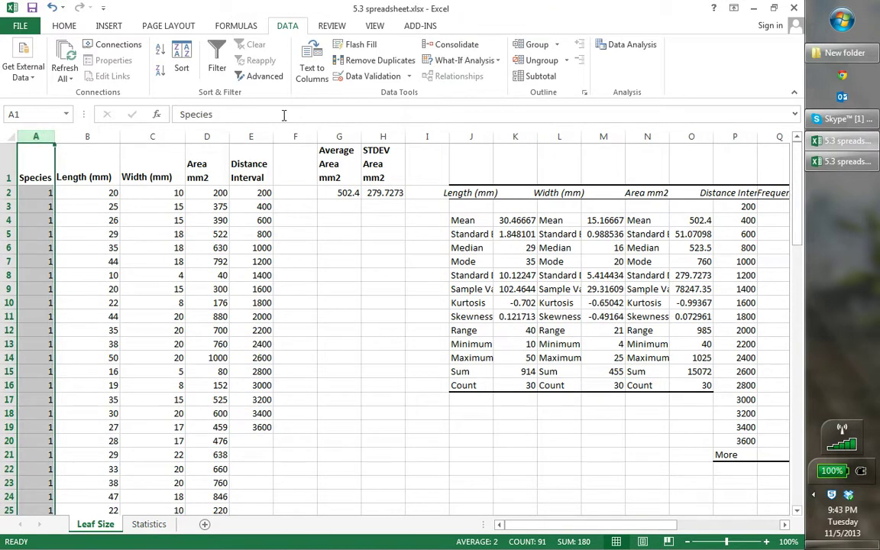
click(206, 136)
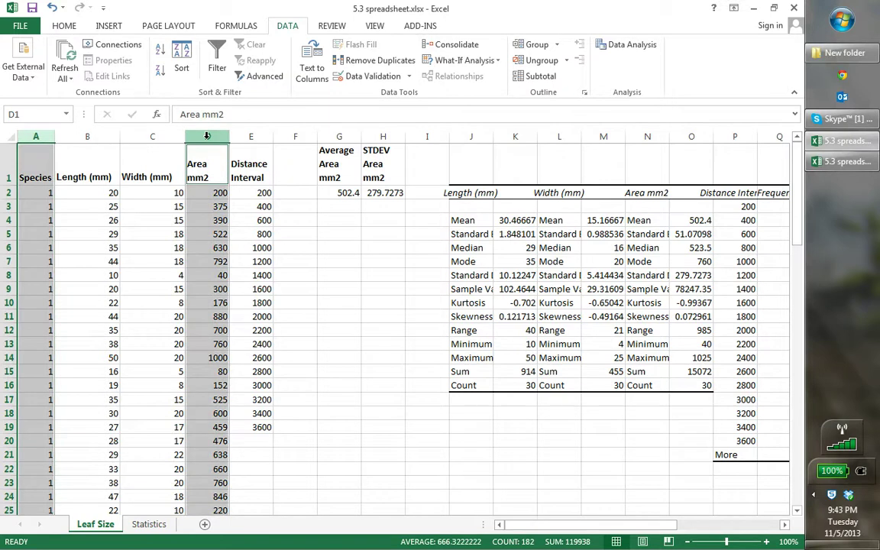
key(ctrl+c)
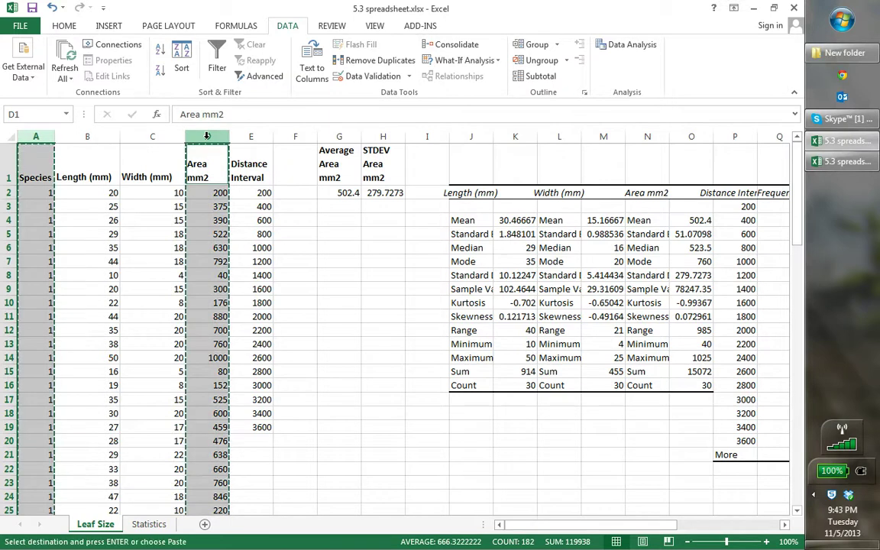
click(149, 524)
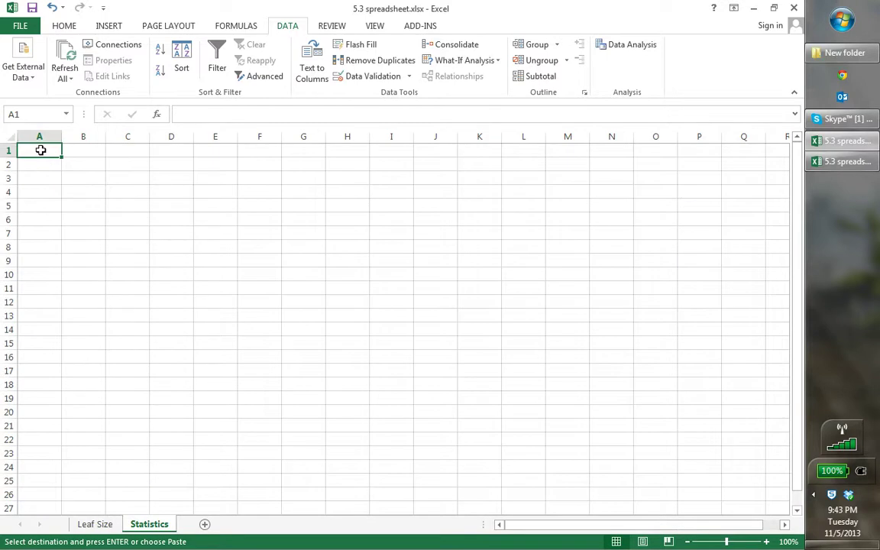
key(ctrl+v)
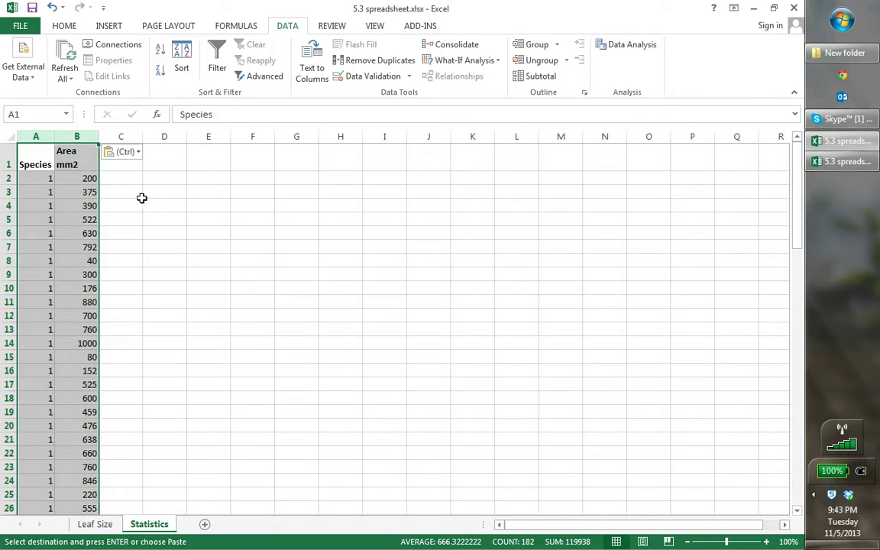
Change the area column's header in B1 to Species 1 Area mm2.
double_click(67, 153)
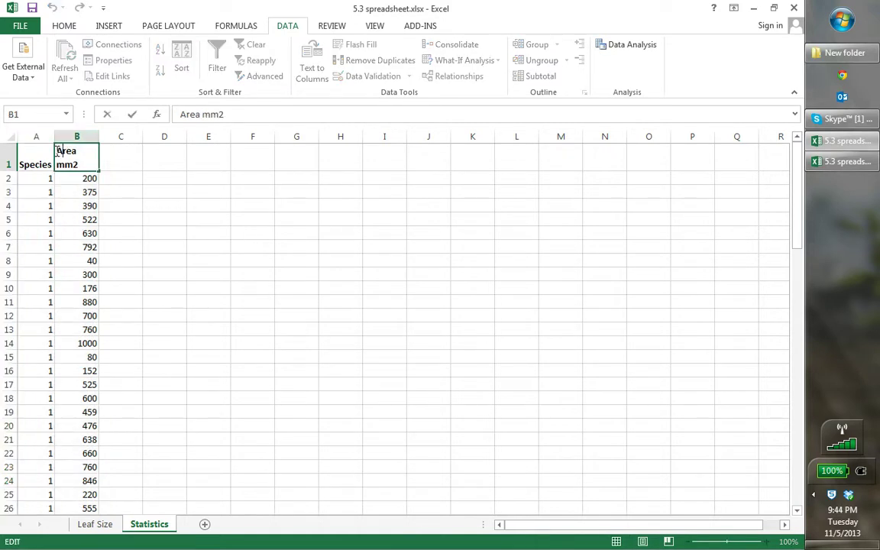
text(S)
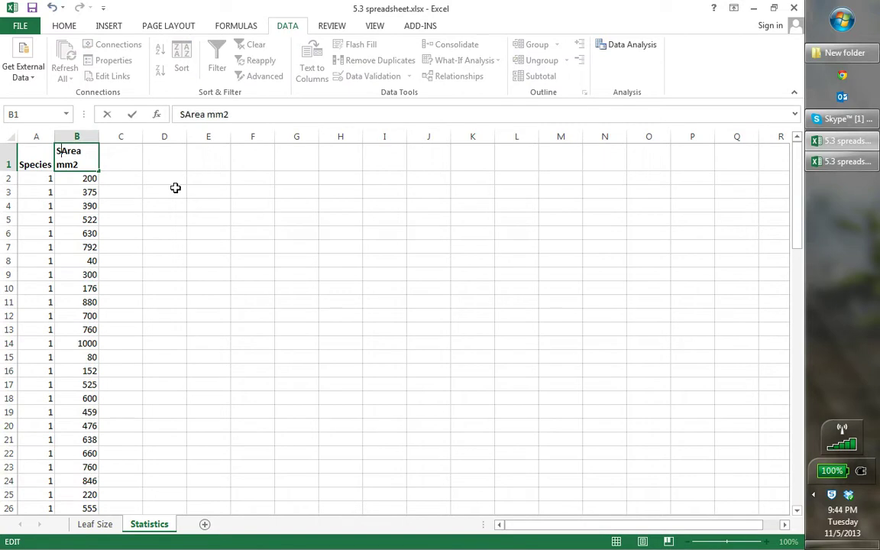
text(pecie)
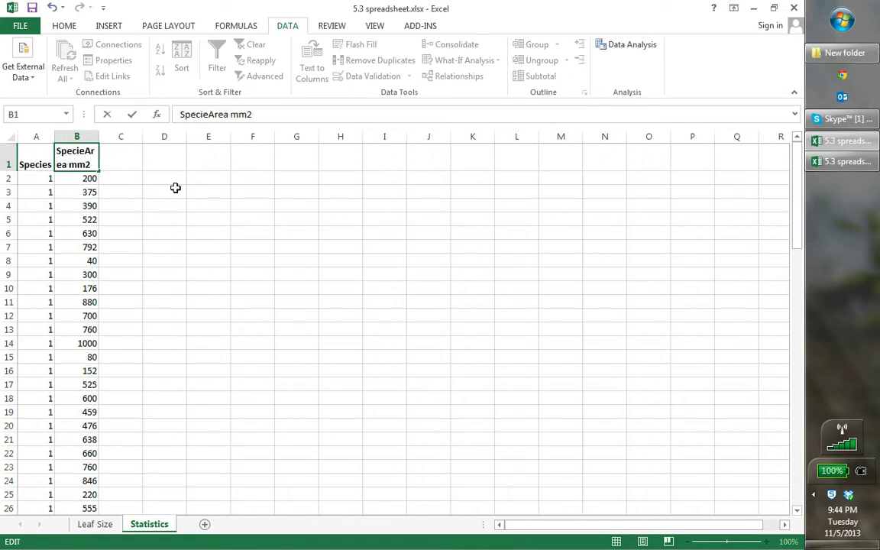
text(s 1)
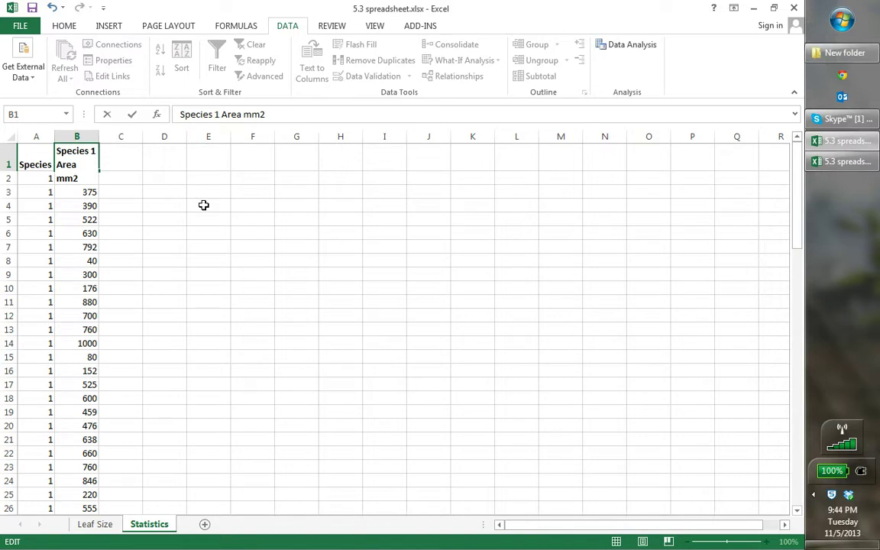
Add the column headers Species 2 Area mm2 in C1 and Species 3 Area mm2 in D1.
click(127, 154)
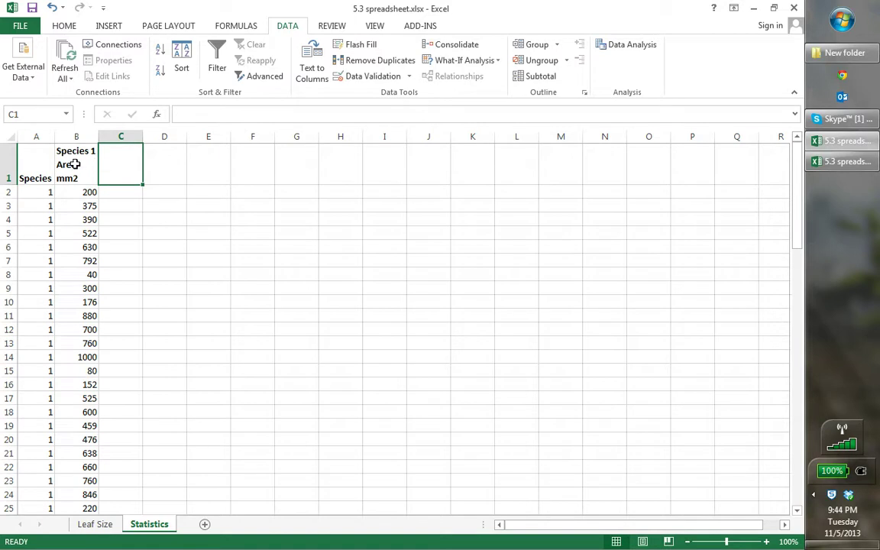
text(Specie)
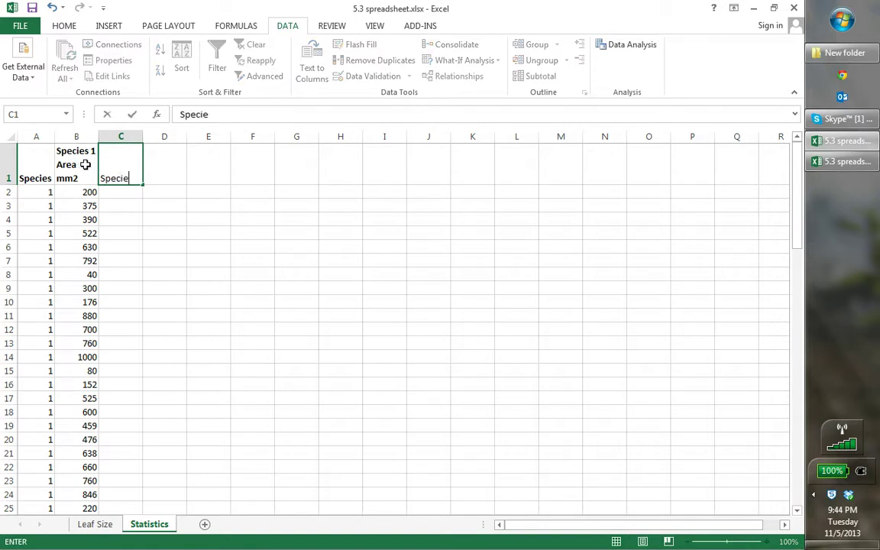
text(s 2 Area mm2)
key(Return)
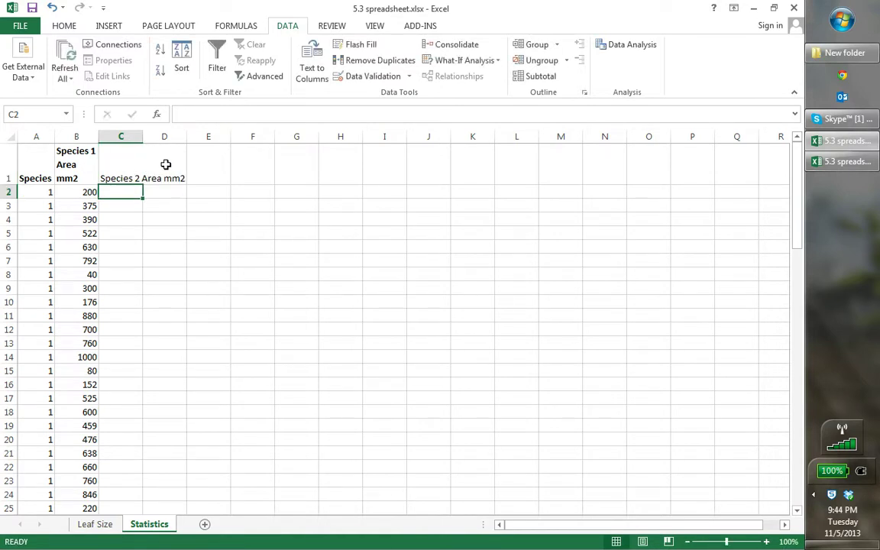
click(166, 164)
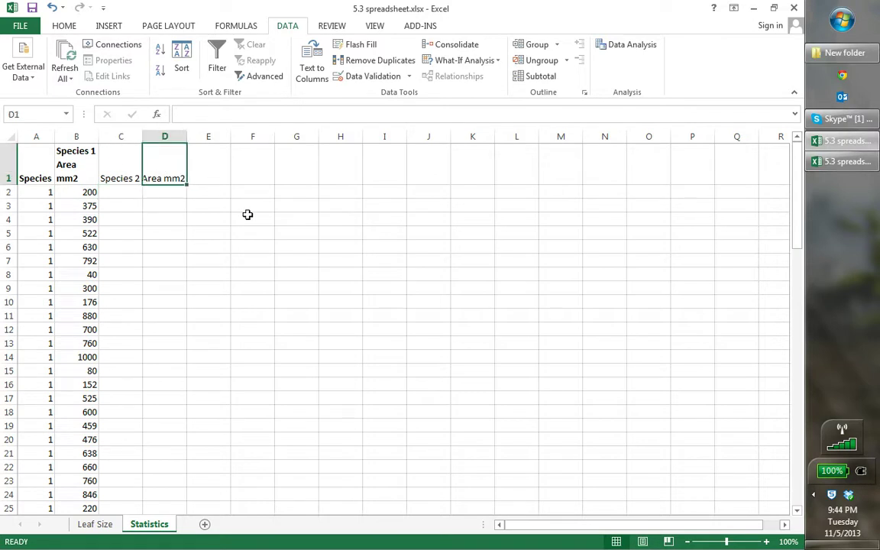
text(S)
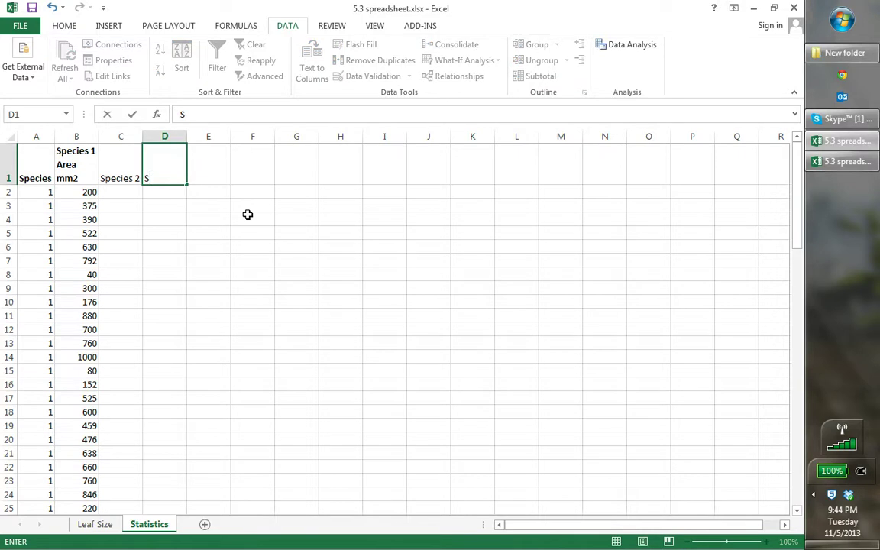
text(pecies 3)
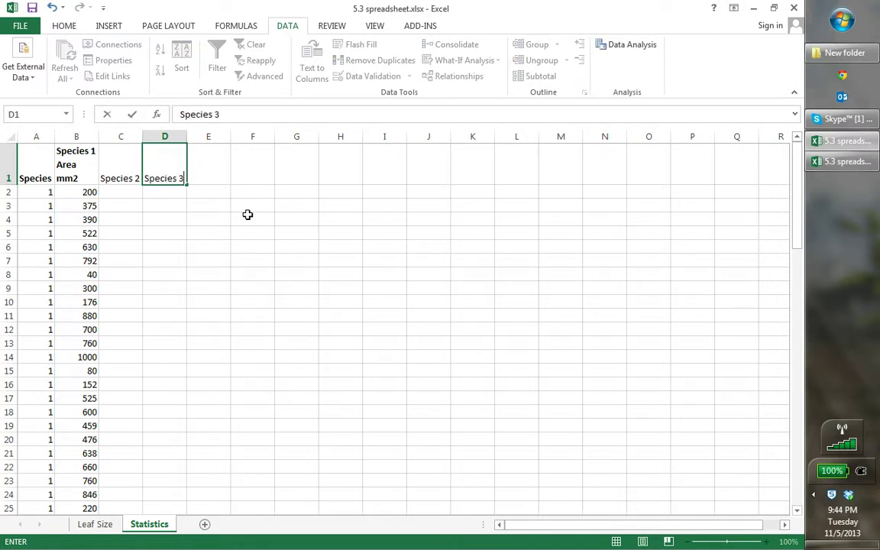
text( Area mm2)
click(217, 217)
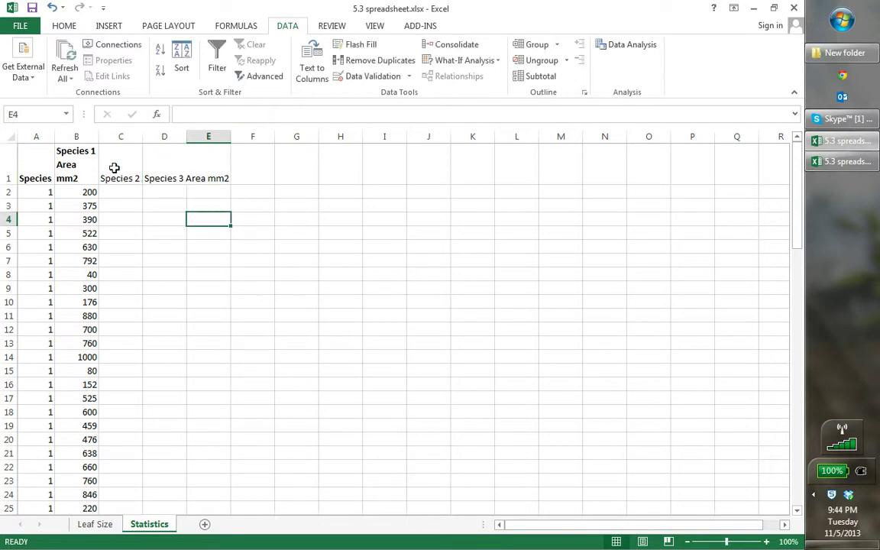
Make the whole header row bold and wrap its text.
click(9, 162)
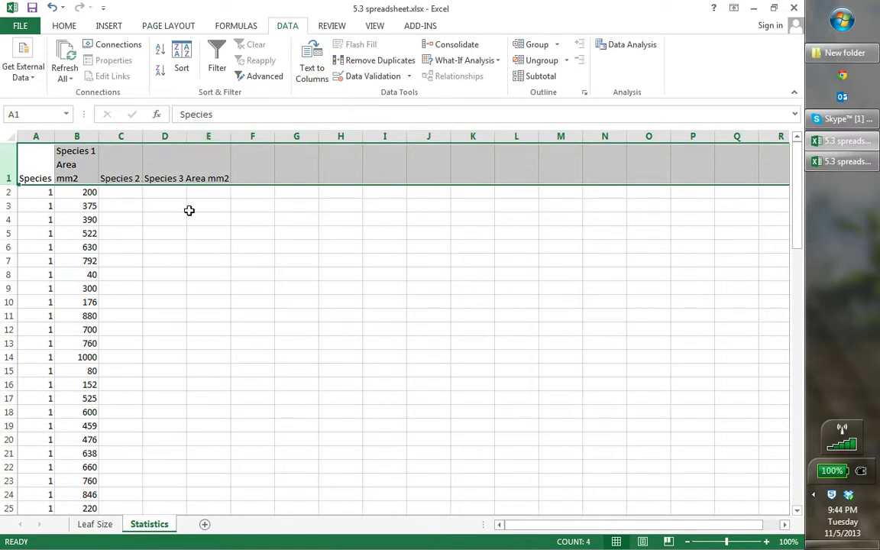
click(68, 29)
click(327, 51)
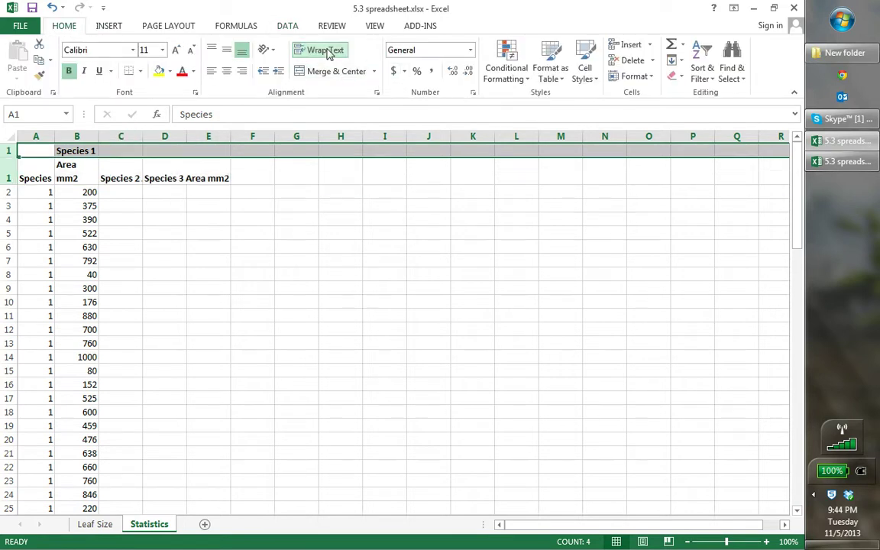
click(315, 46)
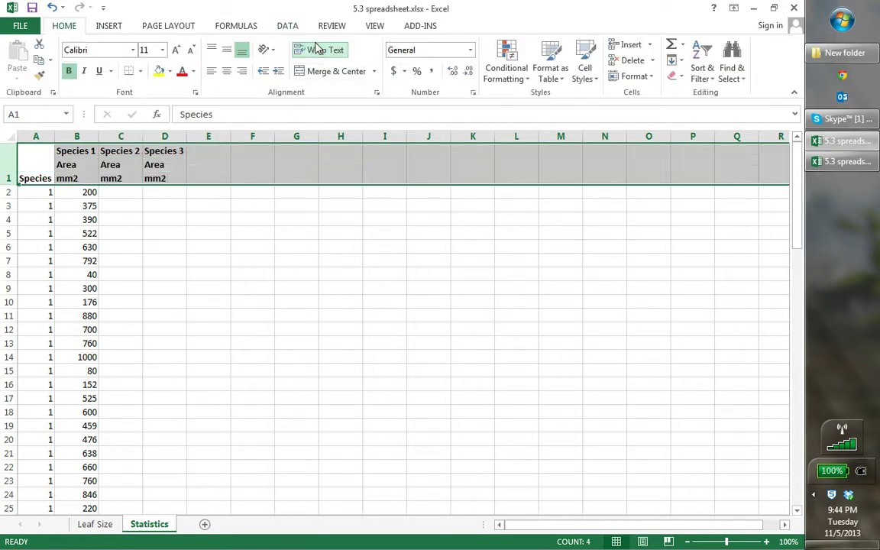
click(237, 239)
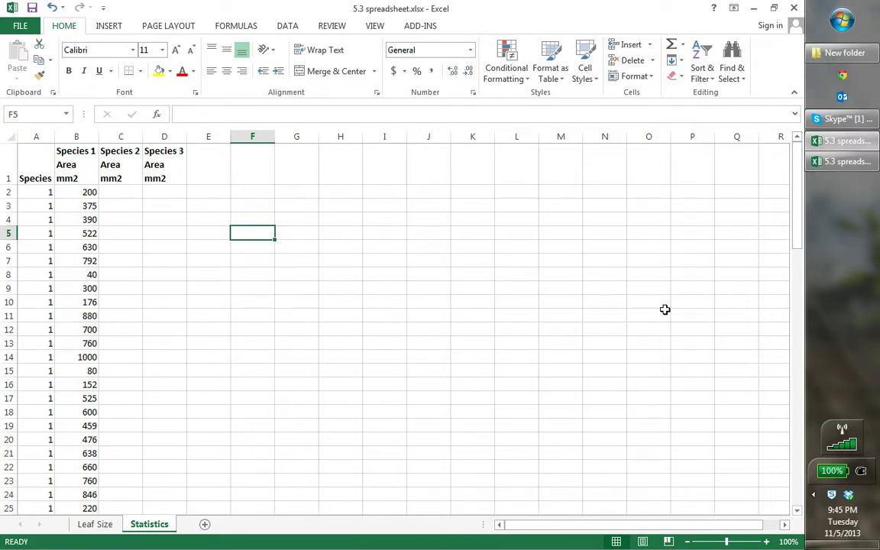
Move the species 2 area values from B32:B61 into the Species 2 column starting at C2.
drag(798, 248, 801, 301)
drag(87, 384, 58, 163)
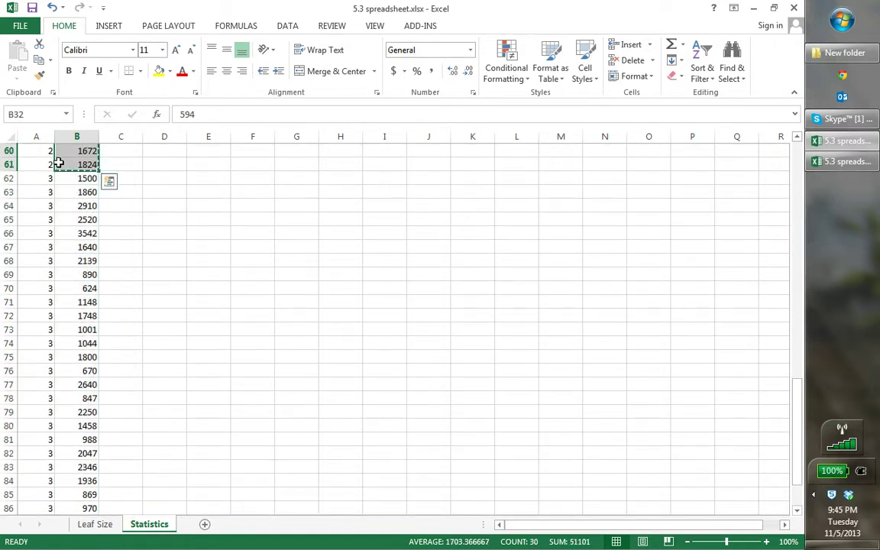
key(ctrl+c)
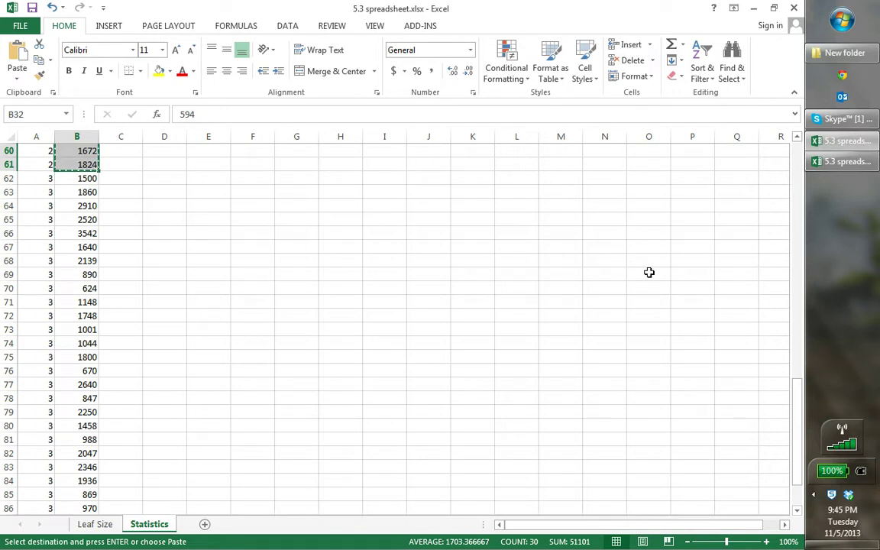
scroll(646, 271, up, 14)
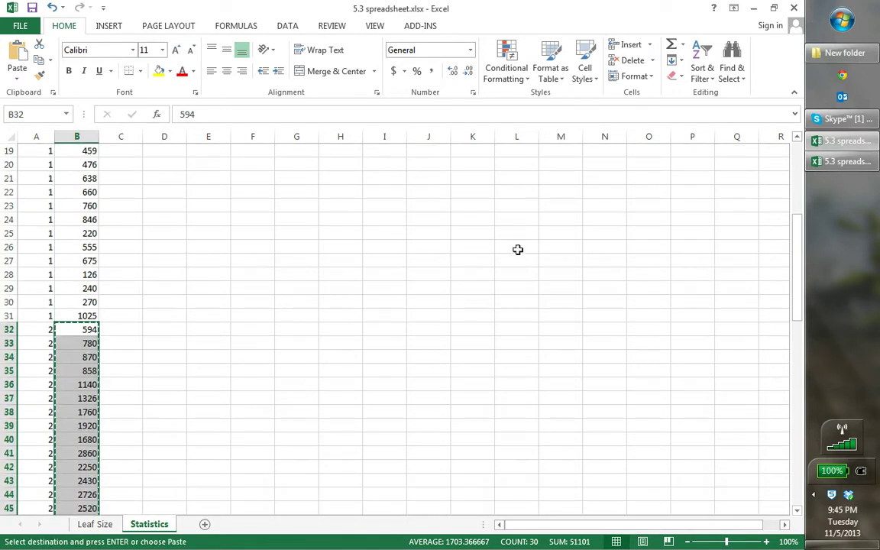
drag(799, 309, 793, 218)
click(107, 192)
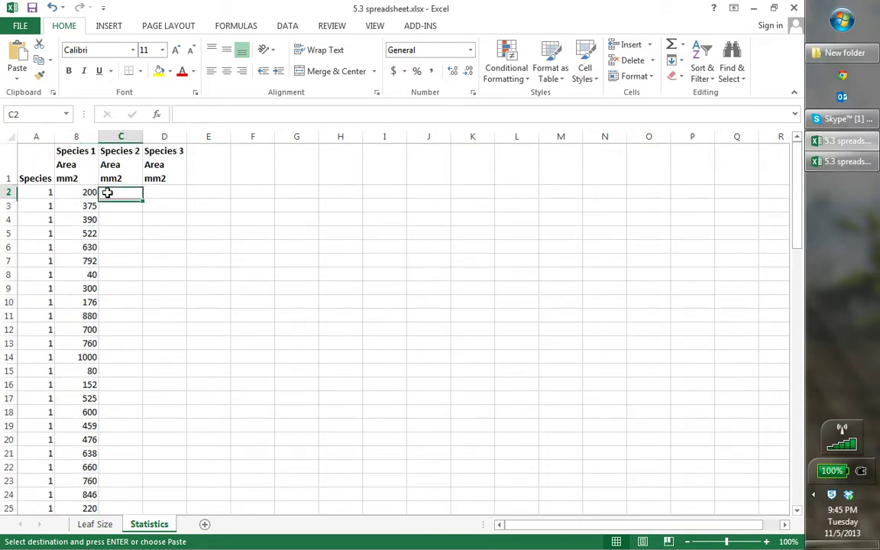
key(Return)
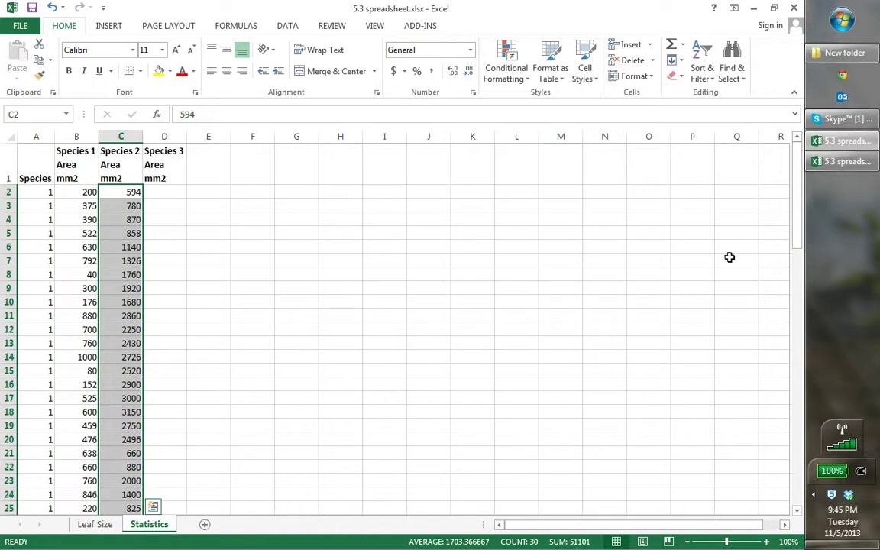
Move the species 3 area values from B62:B91 into the Species 3 column starting at D2.
drag(800, 241, 805, 396)
drag(88, 453, 89, 495)
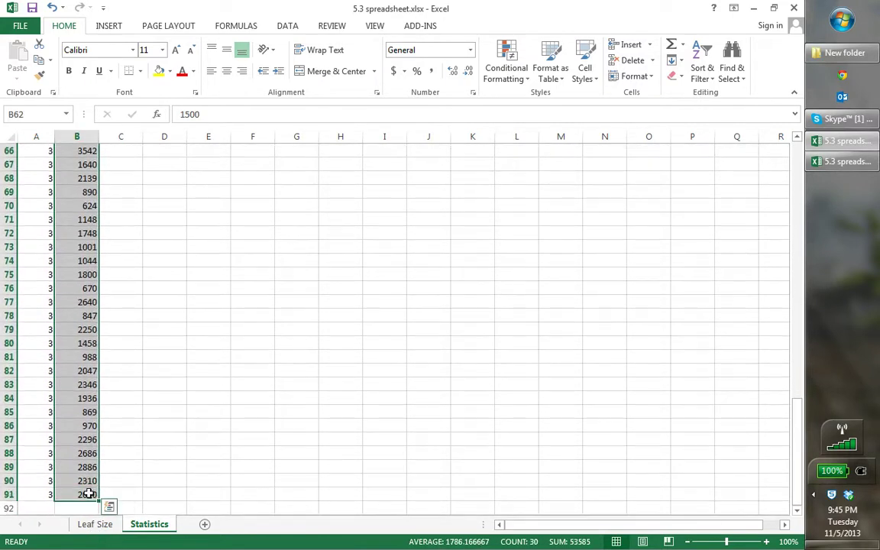
key(ctrl+c)
scroll(89, 494, up, 6)
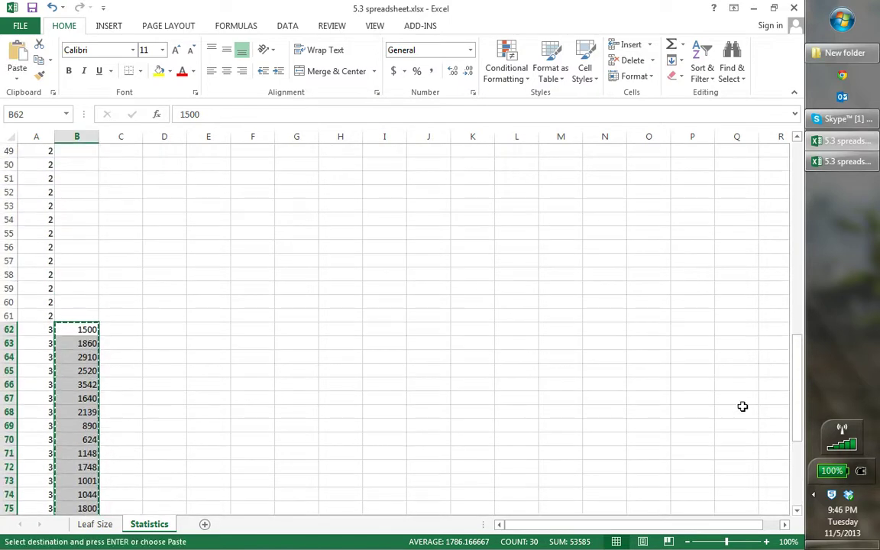
drag(793, 419, 770, 213)
click(166, 193)
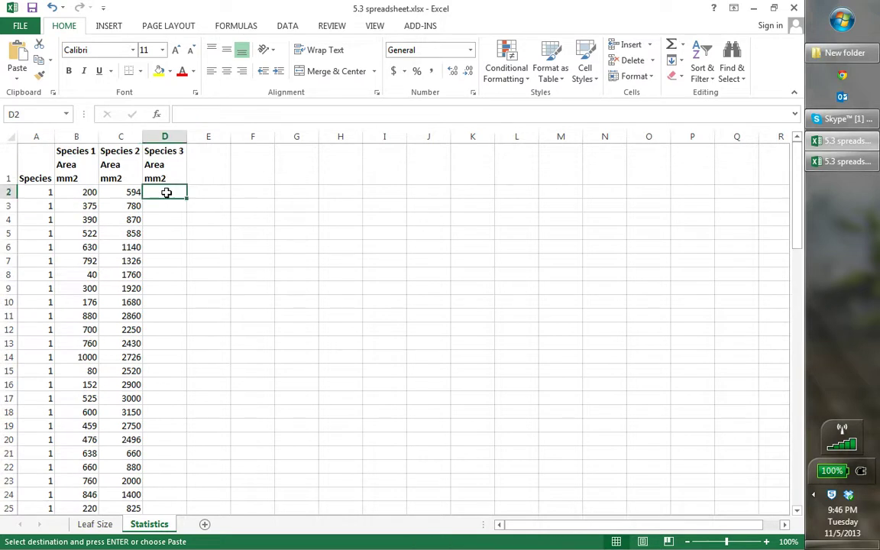
key(Return)
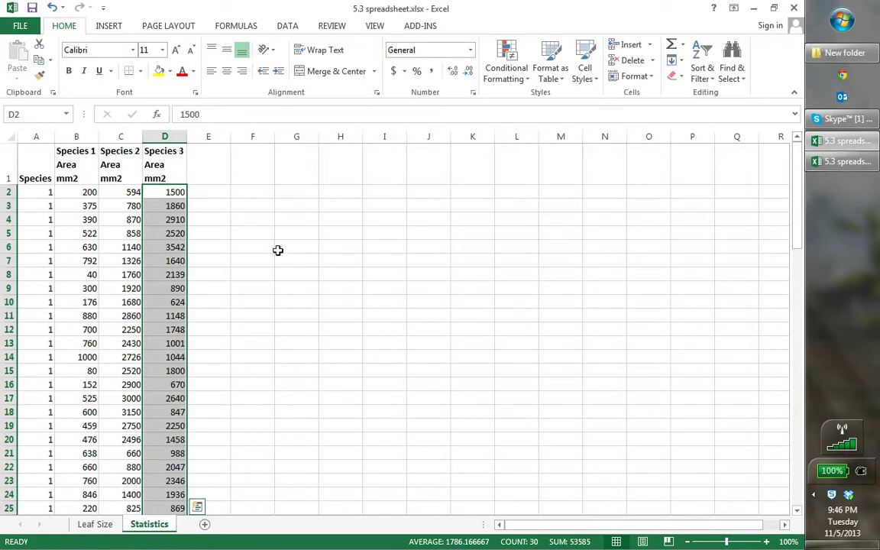
Delete the Species column from the Statistics sheet, keeping only the three area columns.
click(29, 135)
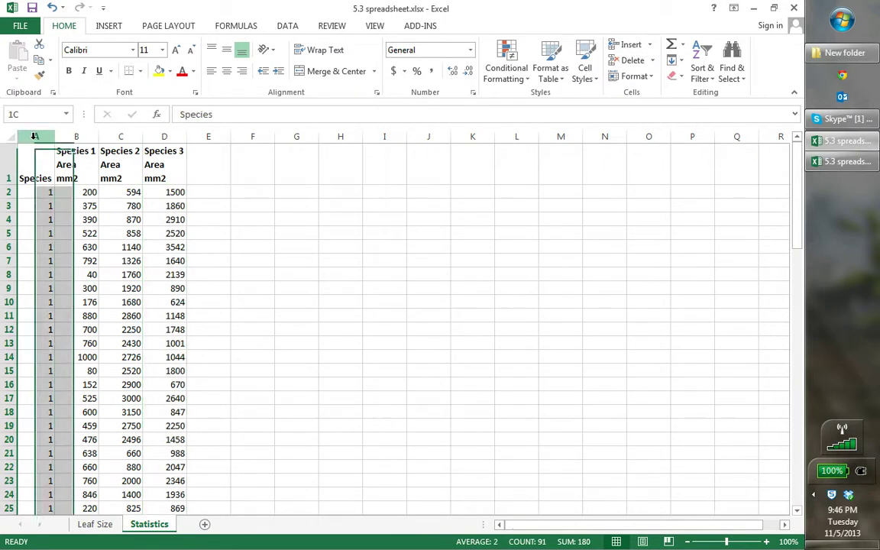
right_click(33, 138)
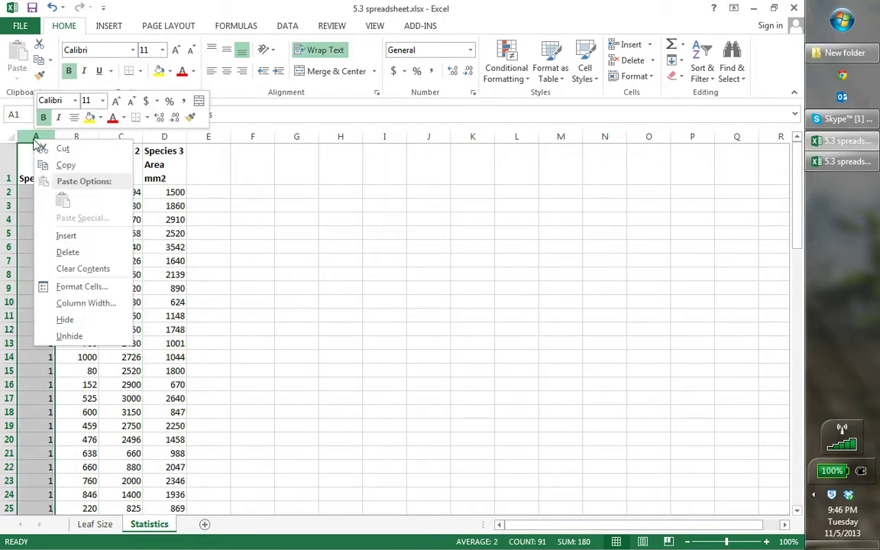
click(68, 252)
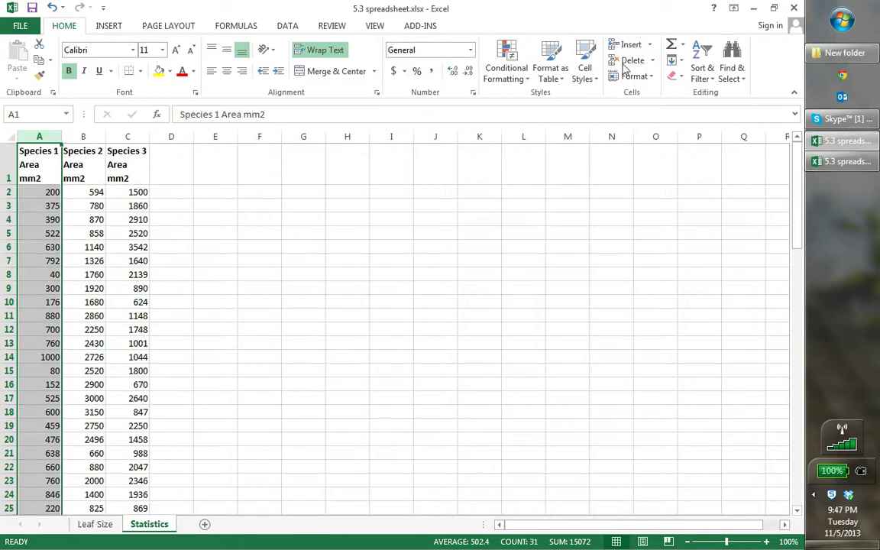
Start a t-Test: Two-Sample Assuming Equal Variances with the species 1 areas in A2:A31 as the variable 1 range.
click(294, 25)
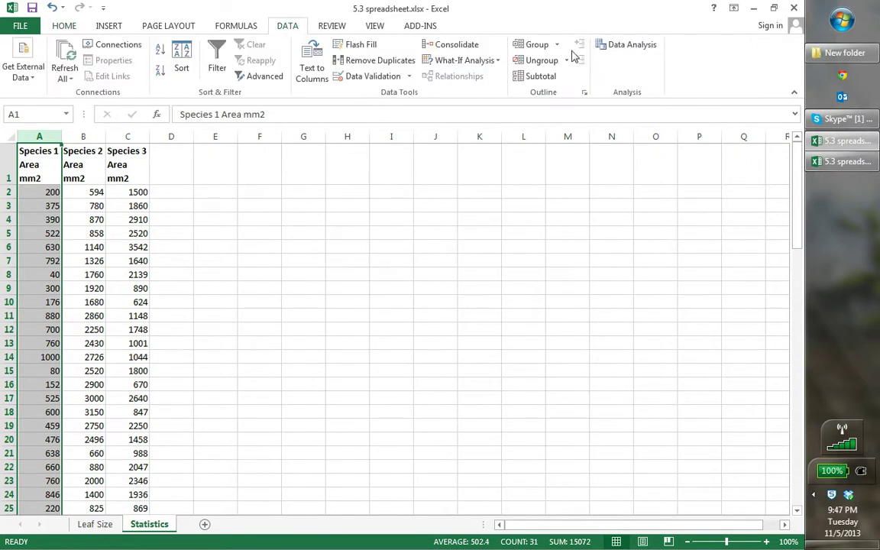
click(624, 46)
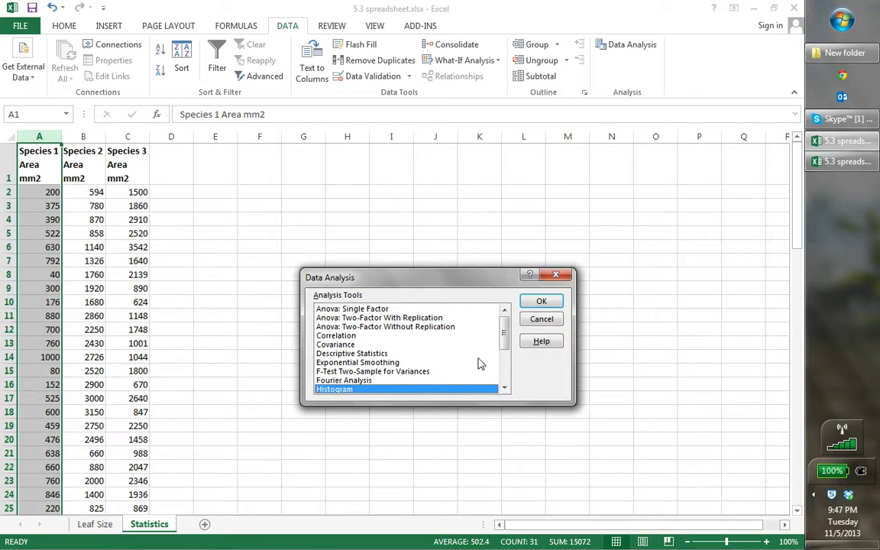
drag(507, 351, 510, 382)
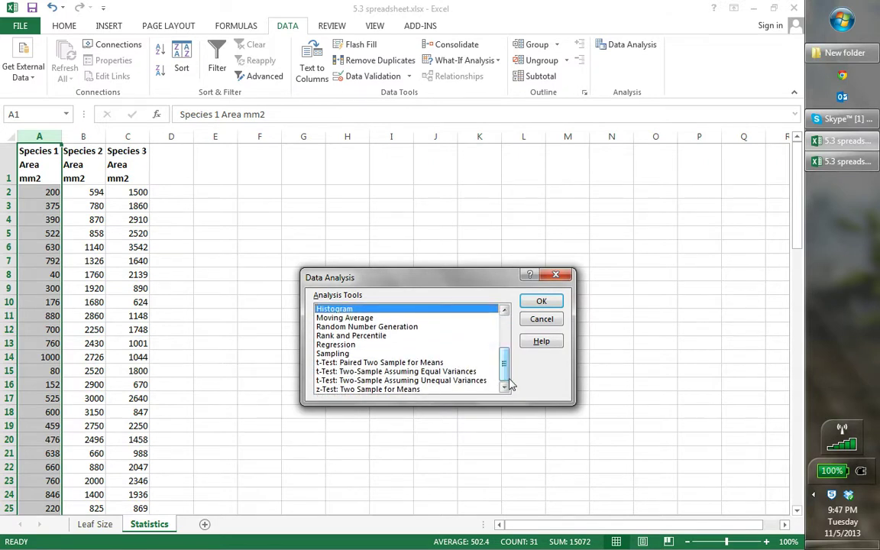
click(425, 372)
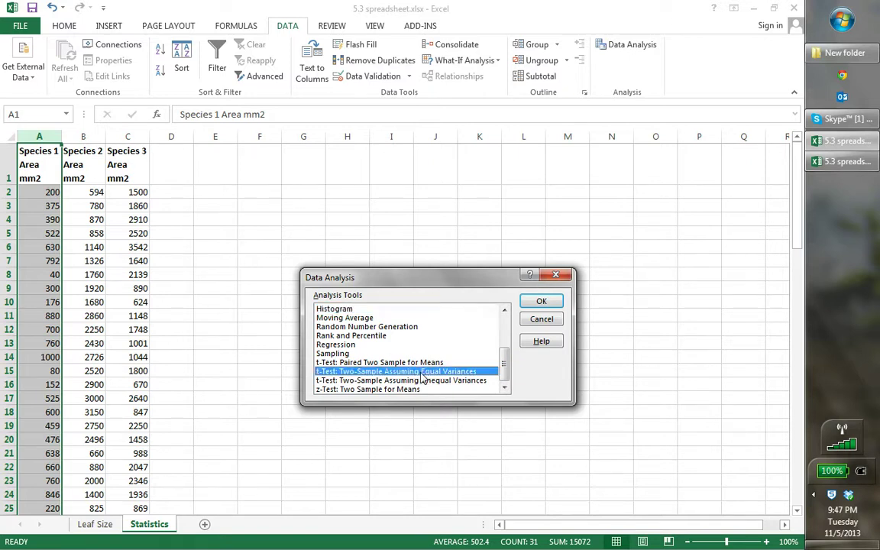
click(542, 304)
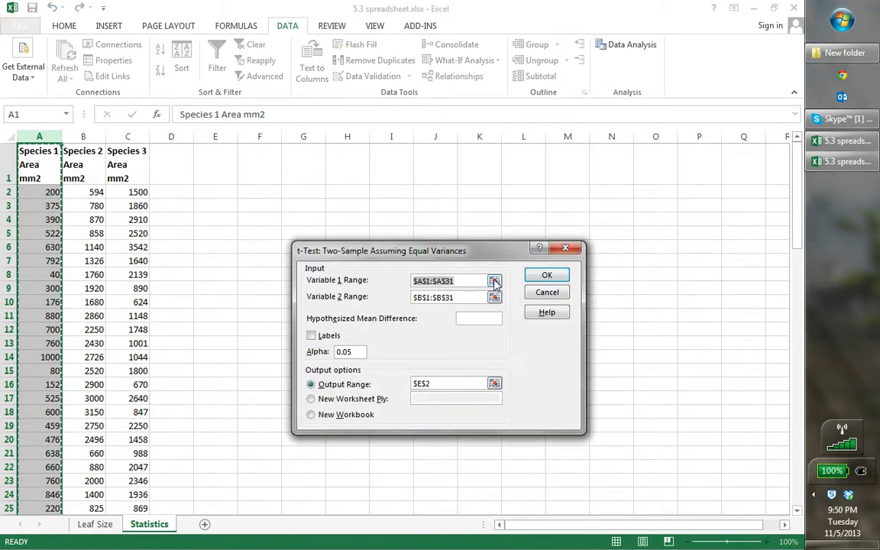
click(494, 282)
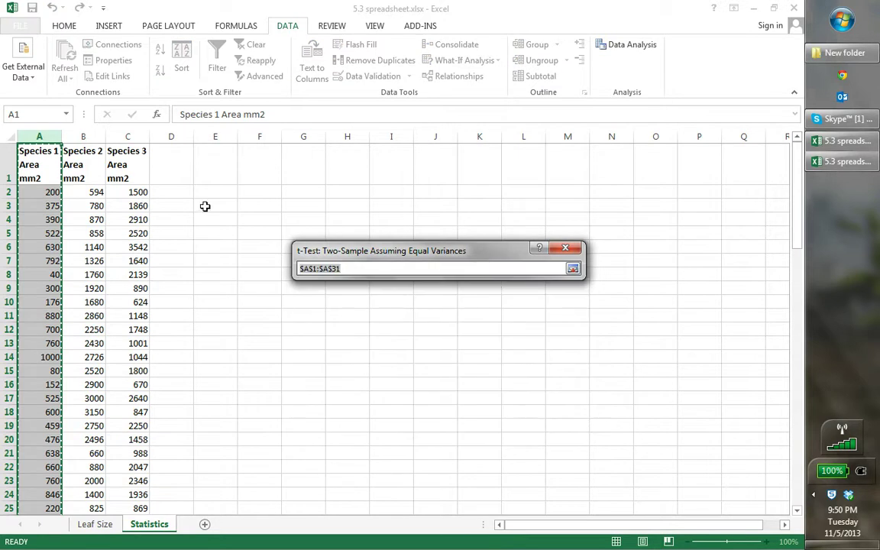
click(49, 192)
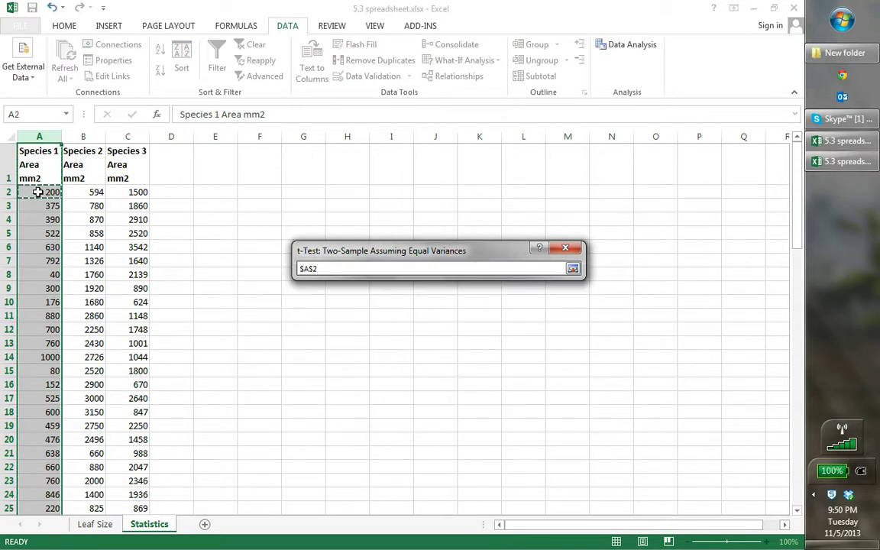
drag(41, 193, 45, 484)
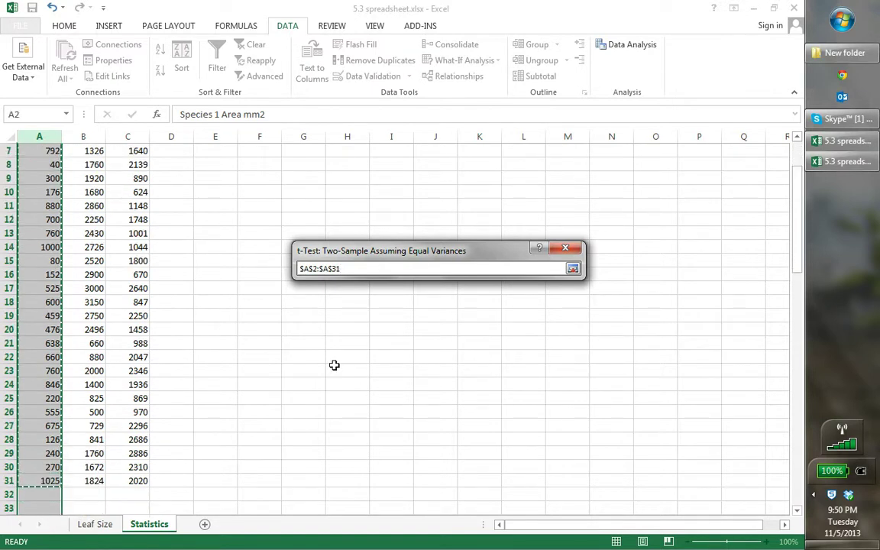
key(Return)
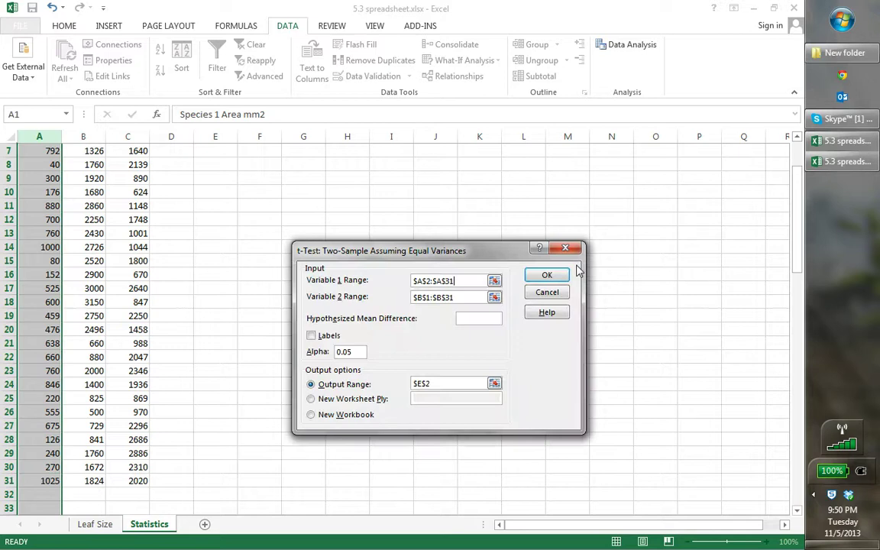
Set the t-test's variable 2 range to the species 2 areas in B2:B31, leaving out the header.
click(496, 298)
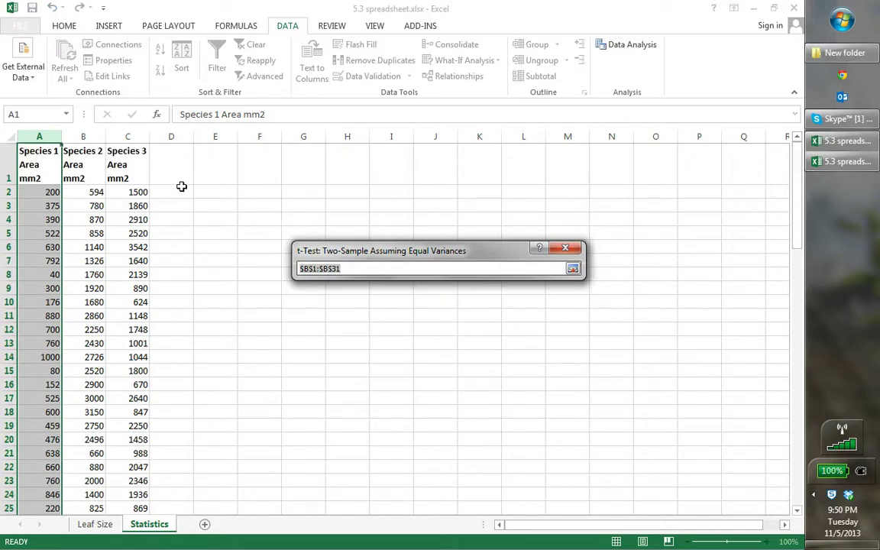
click(91, 191)
drag(91, 191, 87, 471)
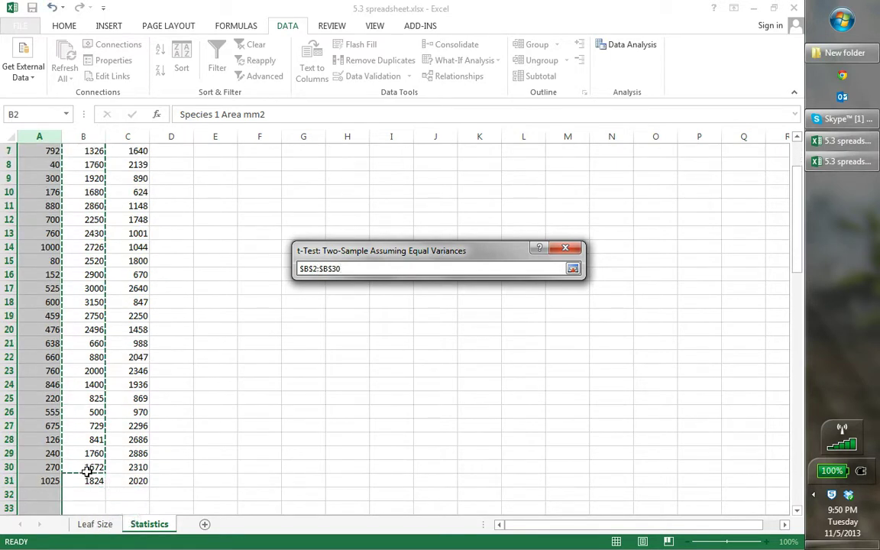
drag(797, 261, 797, 257)
drag(98, 193, 90, 476)
click(572, 268)
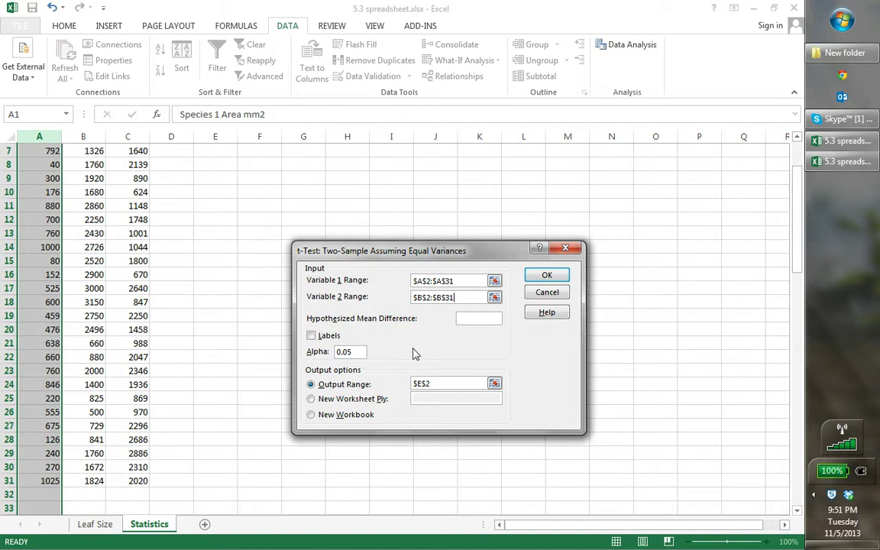
Set the t-test's output range to E2 and run the test.
click(495, 384)
drag(795, 245, 795, 217)
click(219, 191)
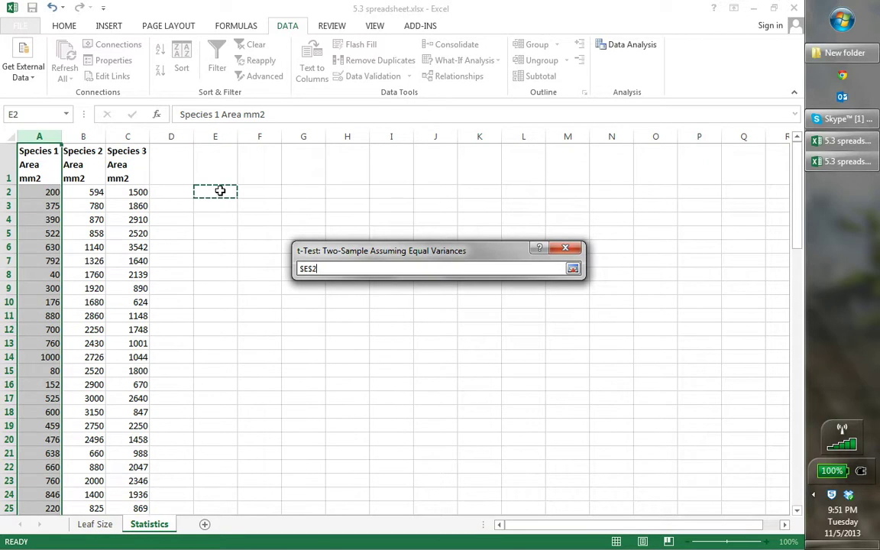
click(573, 268)
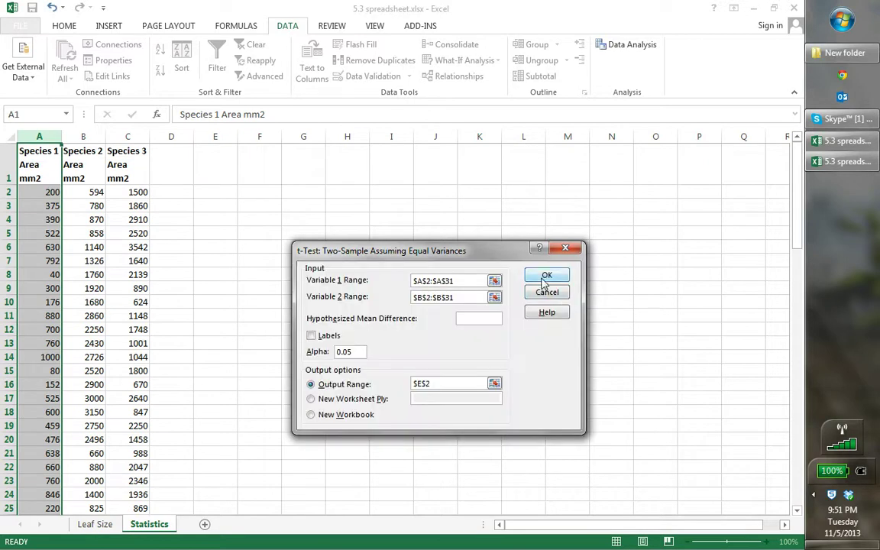
click(544, 276)
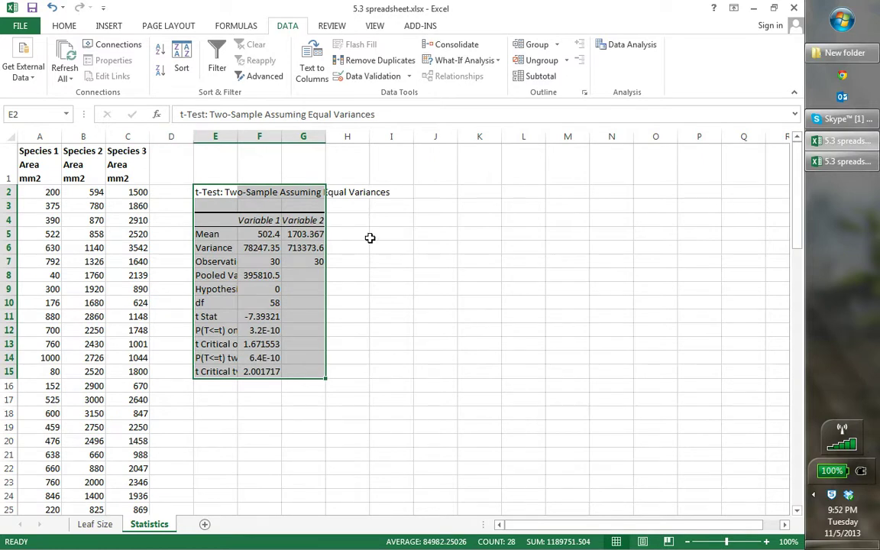
Label the t-test table in E3 as "Species 1 and 2".
click(228, 203)
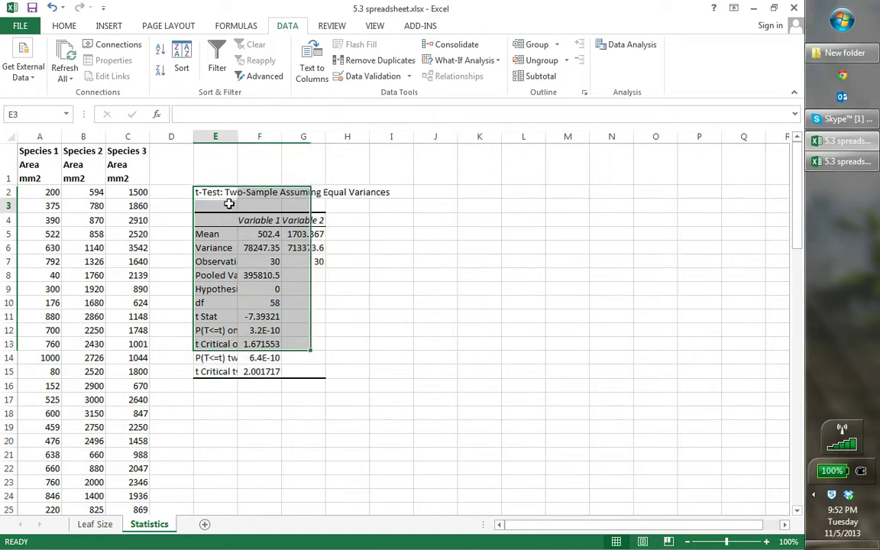
text(Spe)
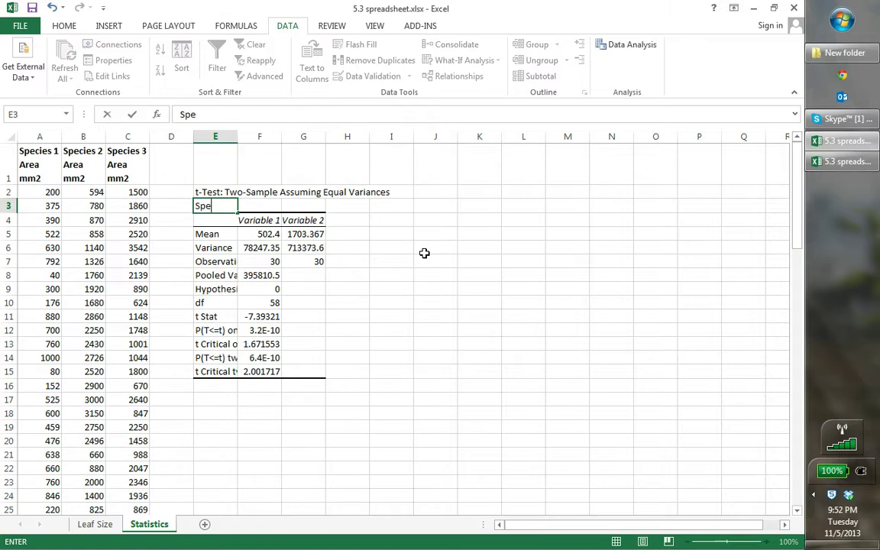
text(cies 1 and 2)
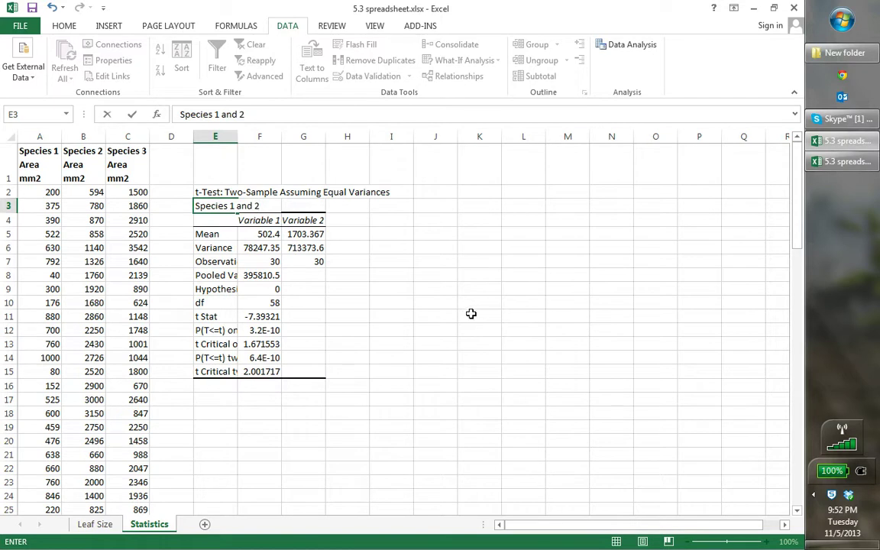
click(425, 304)
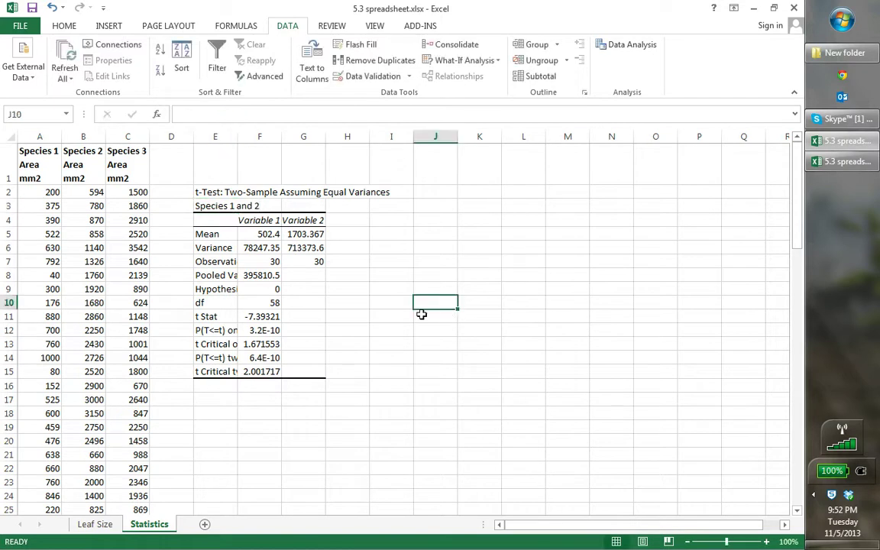
Widen column E just enough to show the t-test row labels in full, and select the two-tail P value in F14.
click(231, 356)
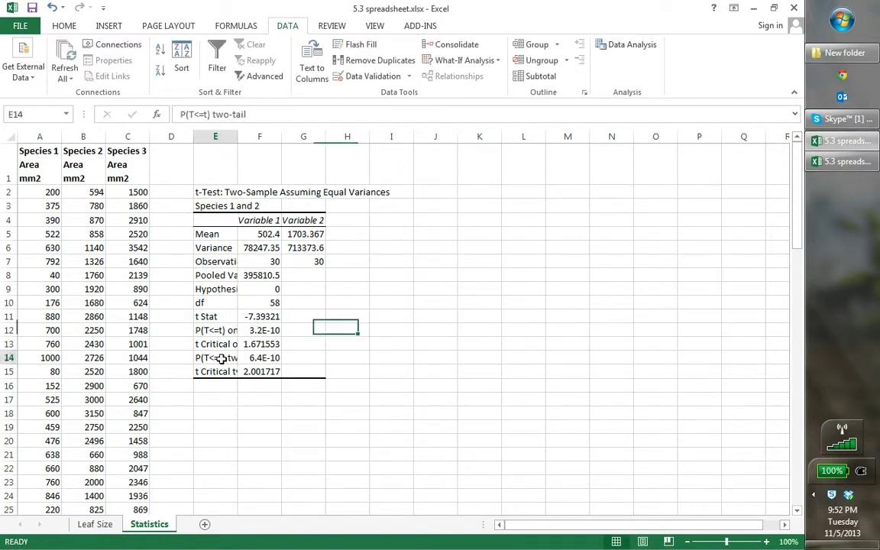
double_click(237, 138)
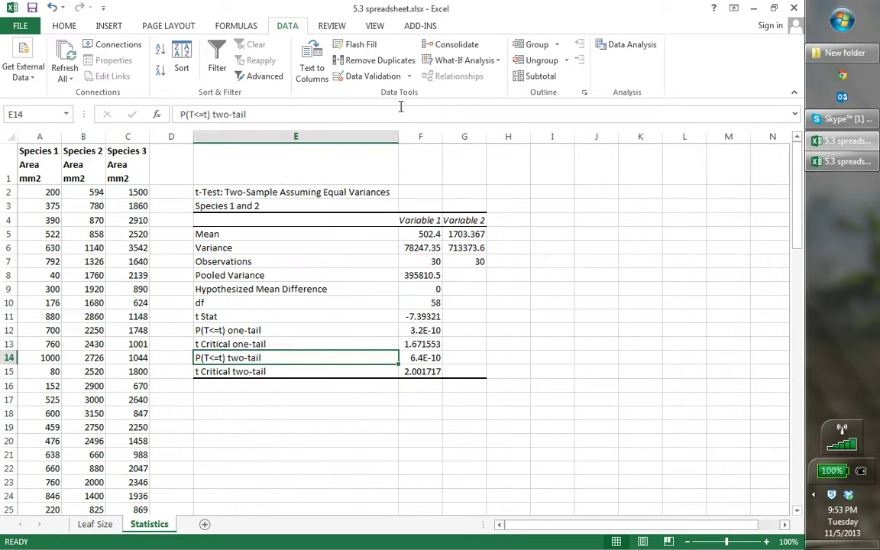
drag(398, 136, 333, 156)
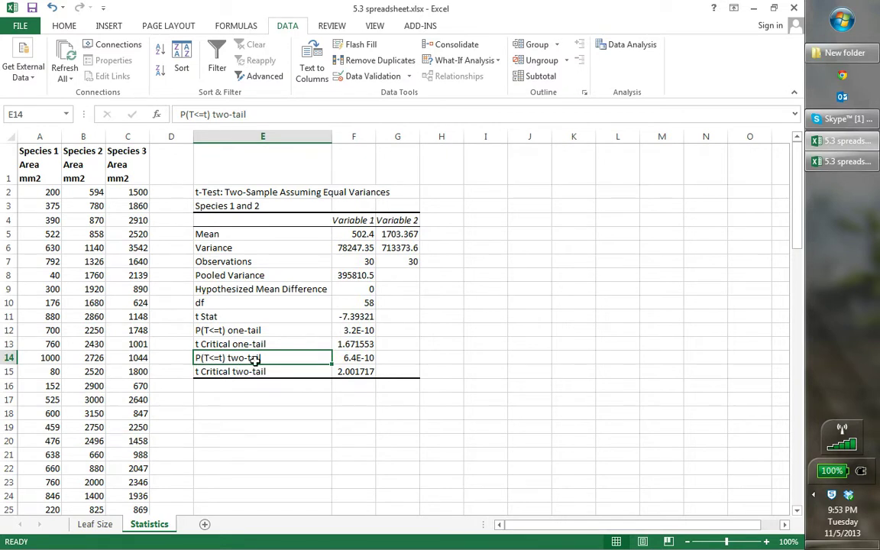
click(366, 358)
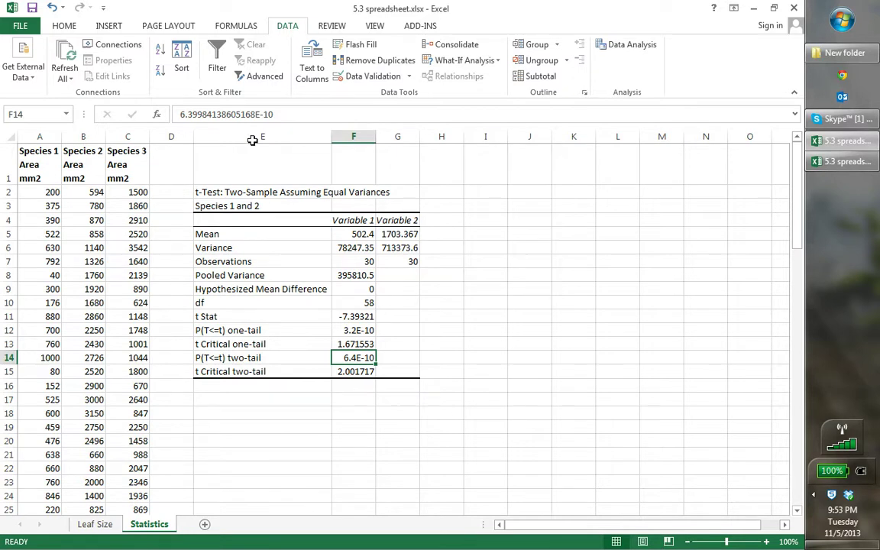
Start another equal-variances two-sample t-test with the species 2 areas in B2:B31 as the variable 1 range.
click(623, 44)
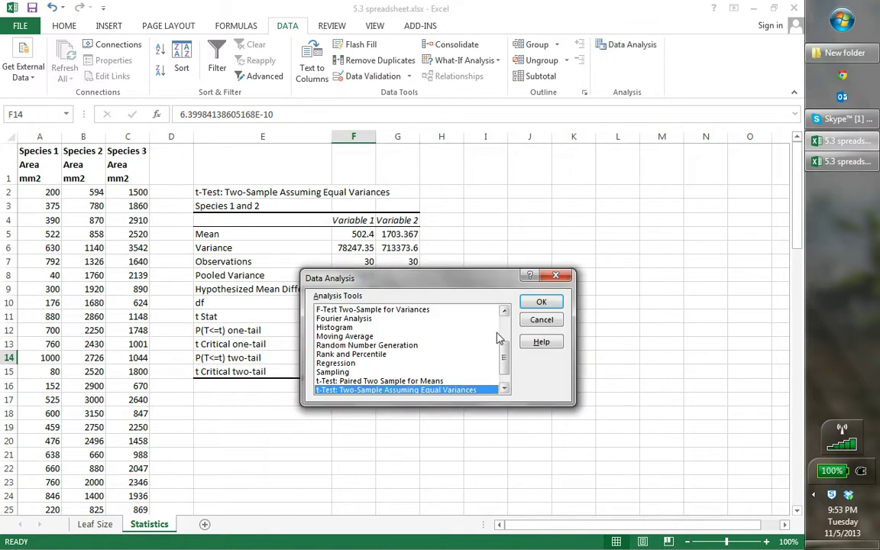
click(546, 305)
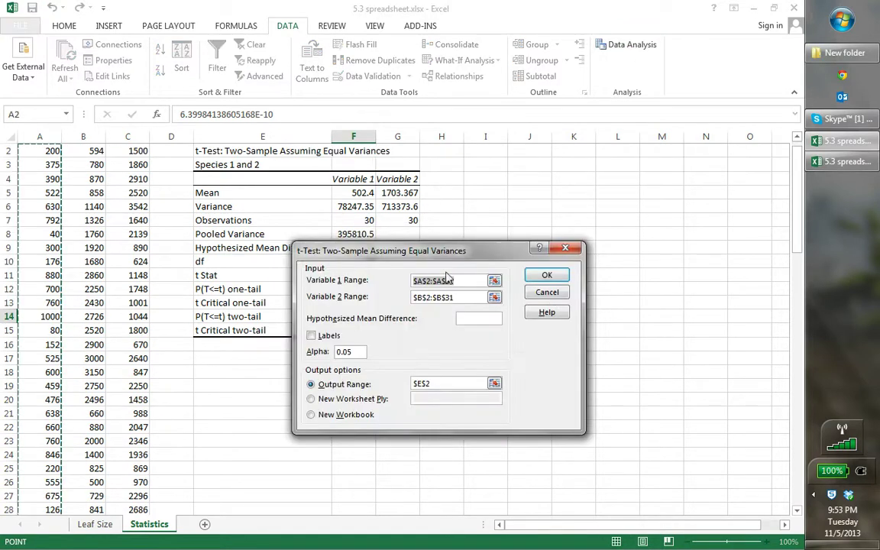
click(494, 282)
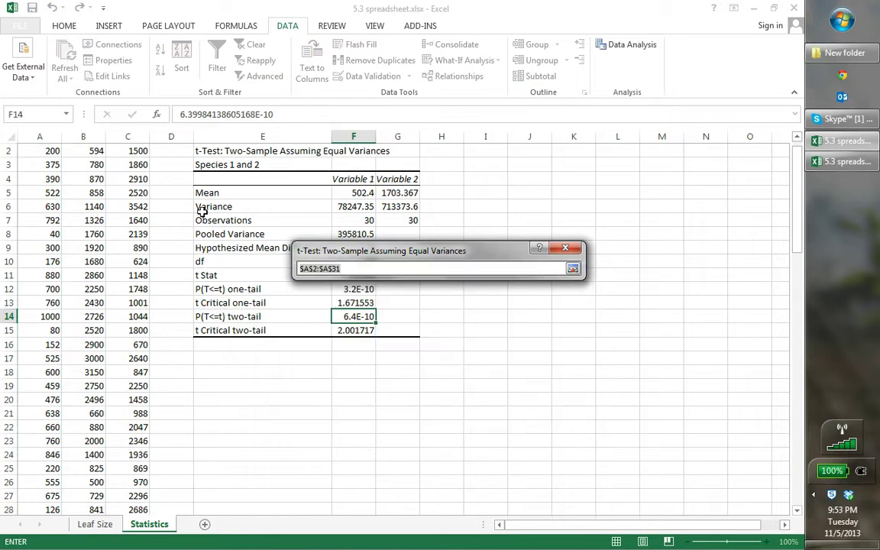
drag(797, 229, 797, 220)
drag(76, 188, 98, 495)
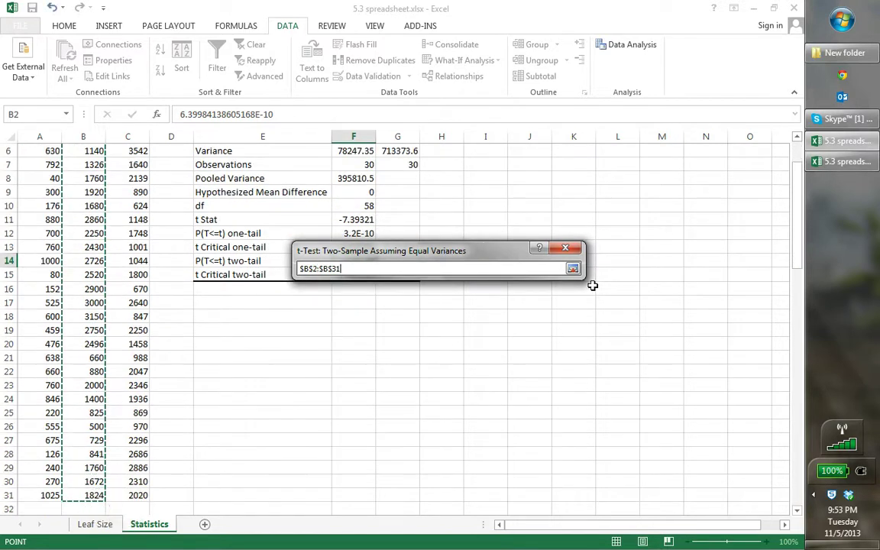
click(572, 268)
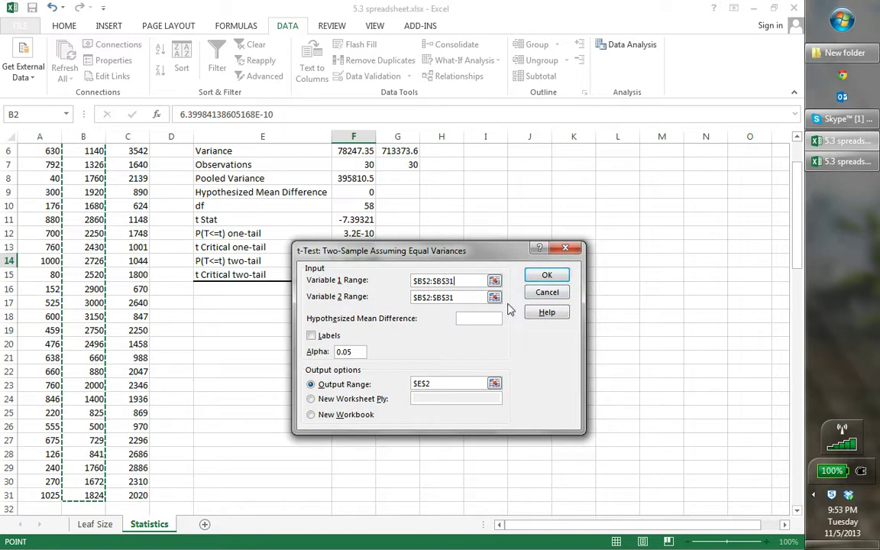
Set the second t-test's variable 2 range to the species 3 areas in C2:C31.
click(495, 297)
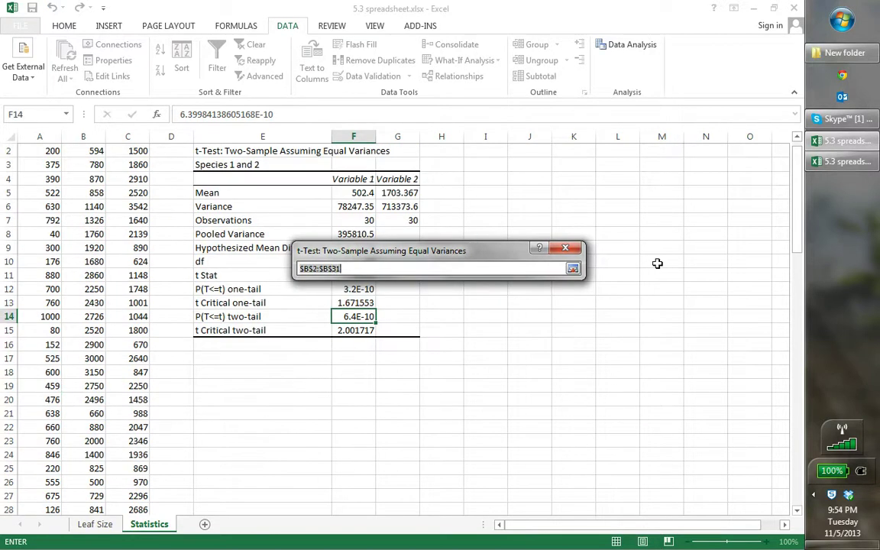
drag(796, 238, 795, 224)
click(124, 192)
drag(124, 193, 126, 482)
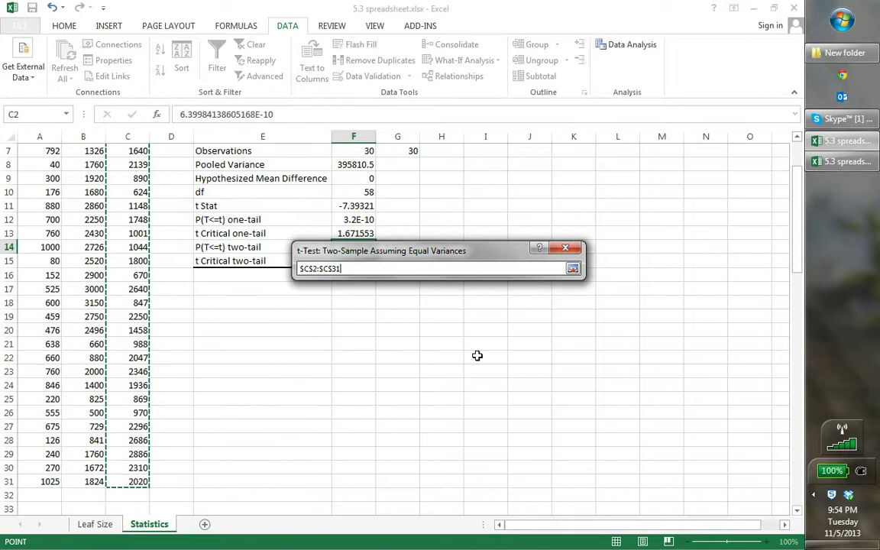
click(572, 268)
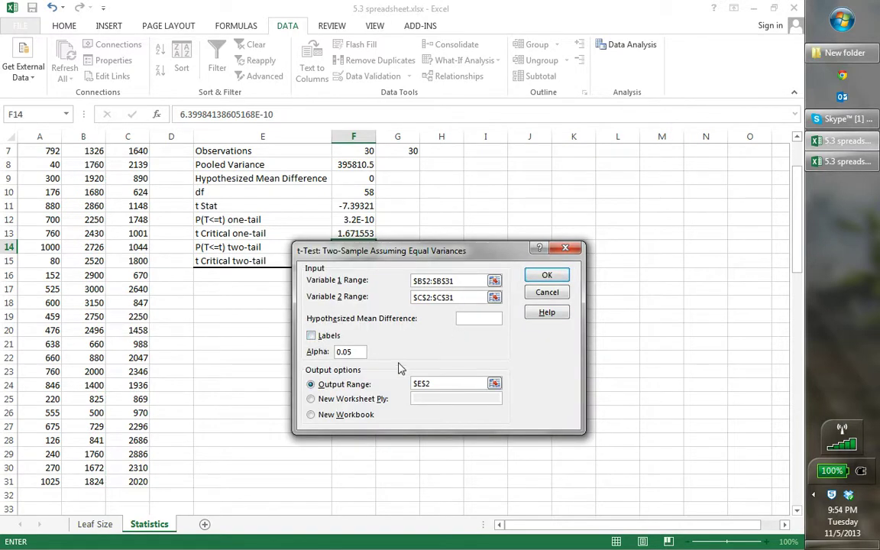
Set the second t-test's output range to cell I2, beside the first result table.
click(494, 382)
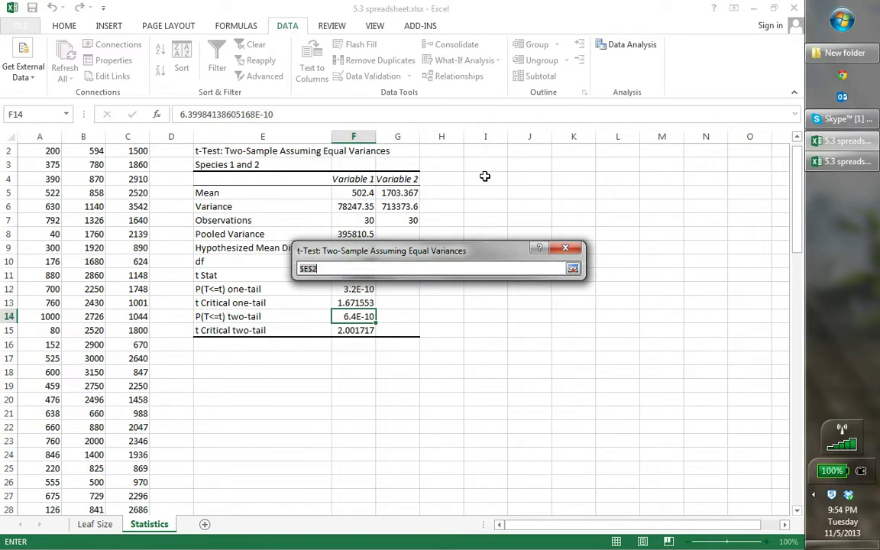
click(489, 177)
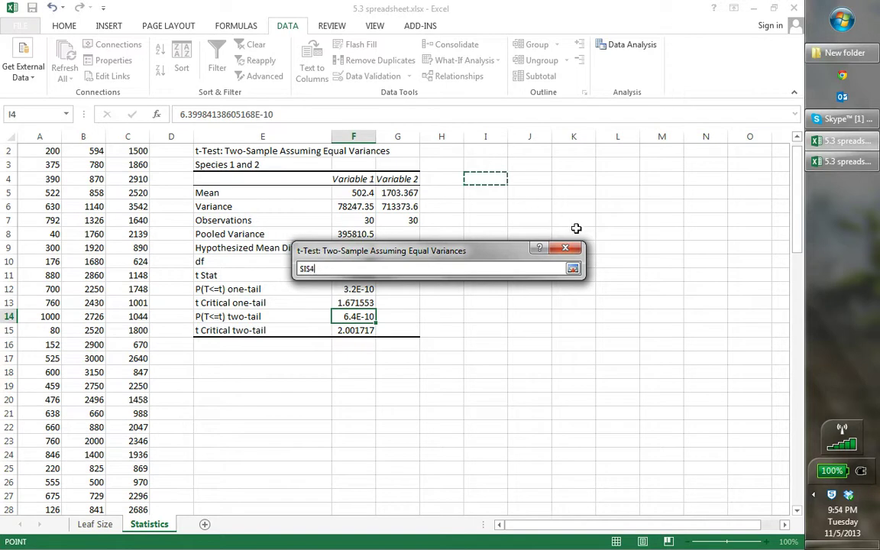
click(474, 151)
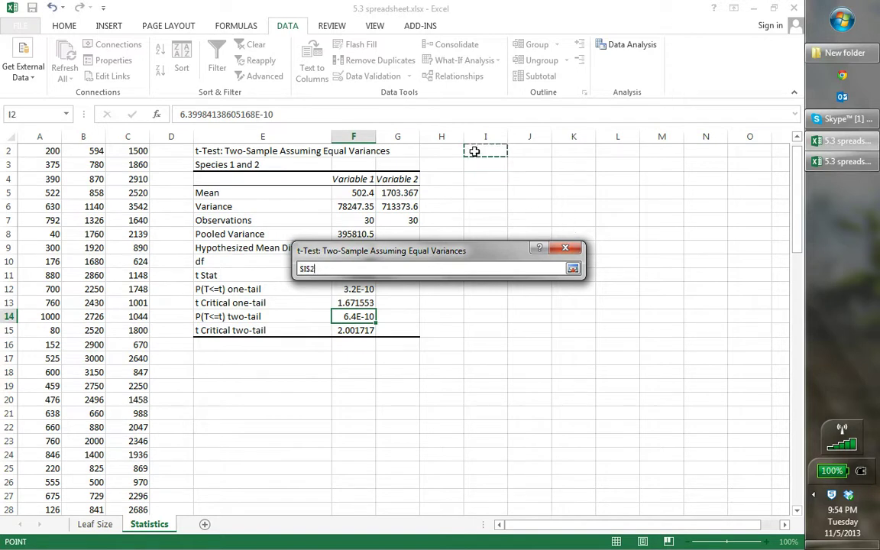
click(572, 270)
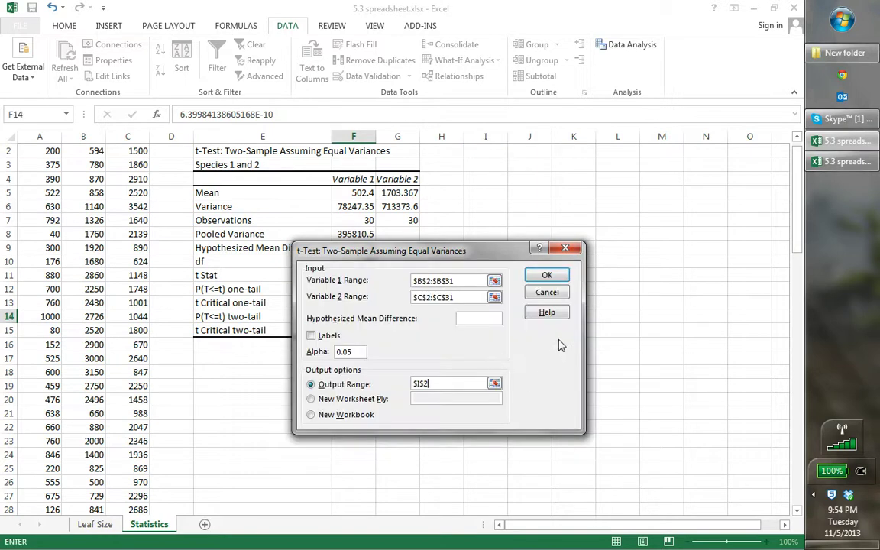
Generate the second t-test's result table and label it "Species 2 and 3" in cell I3.
click(547, 275)
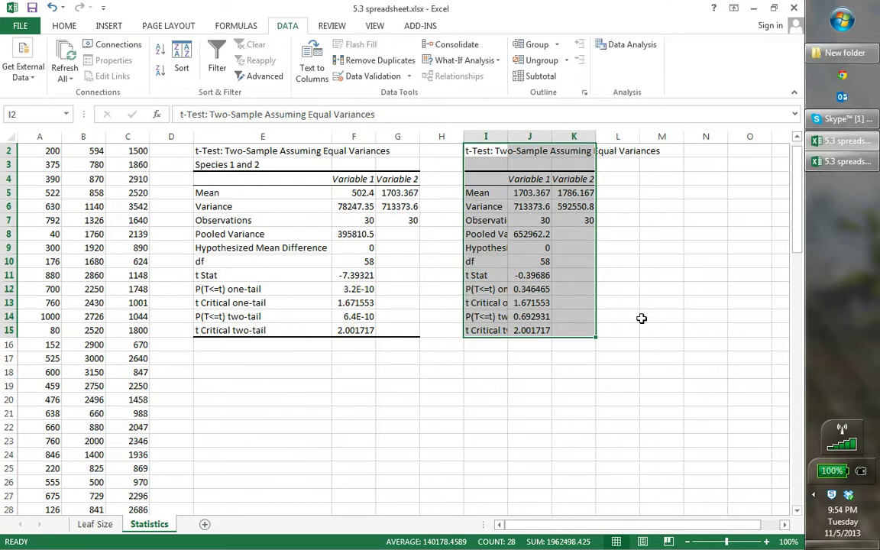
click(486, 164)
click(530, 165)
click(489, 163)
text(Species)
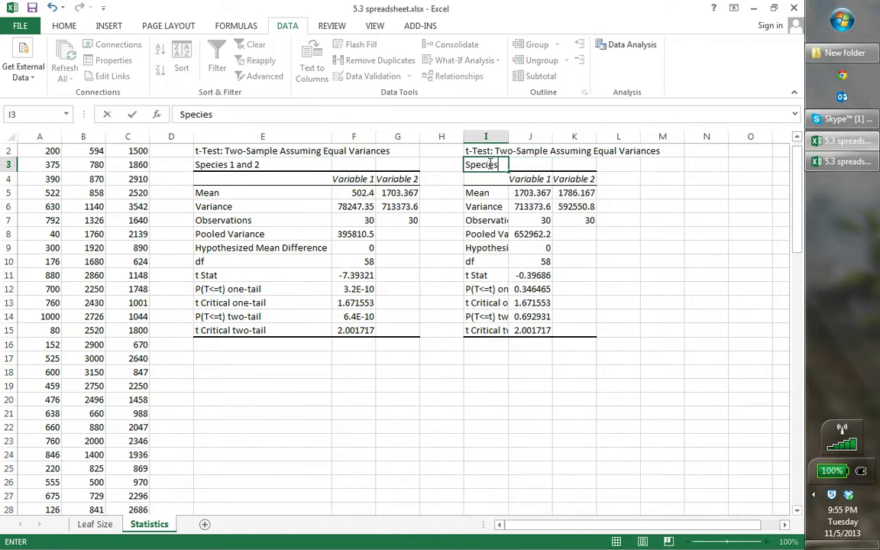
text( 2 and 3)
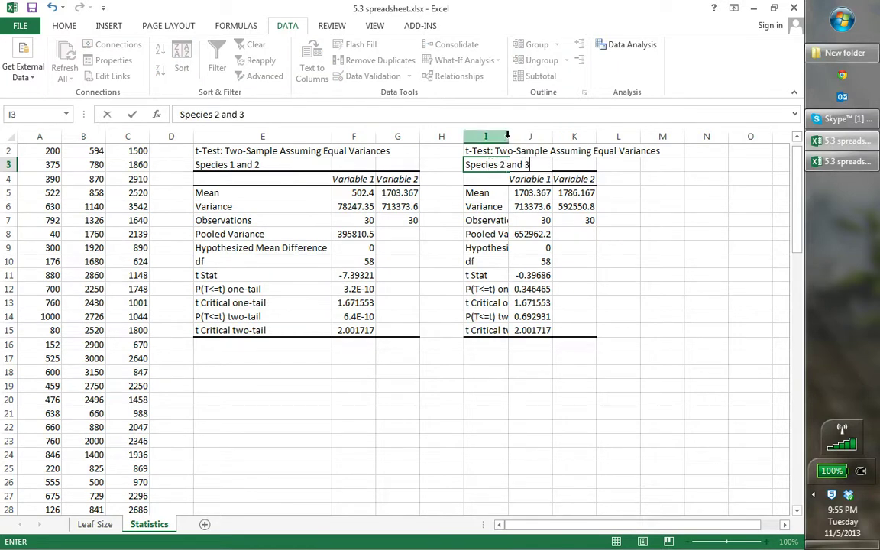
Widen column I to show more of the second t-test's row labels.
click(508, 136)
drag(525, 136, 544, 136)
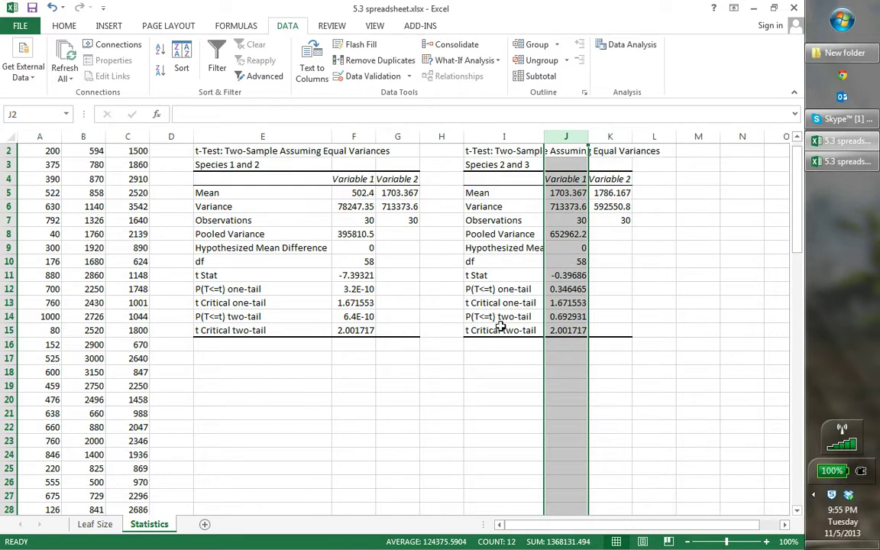
Review the species histogram on the Leaf Size sheet, and return to the Statistics sheet.
click(95, 525)
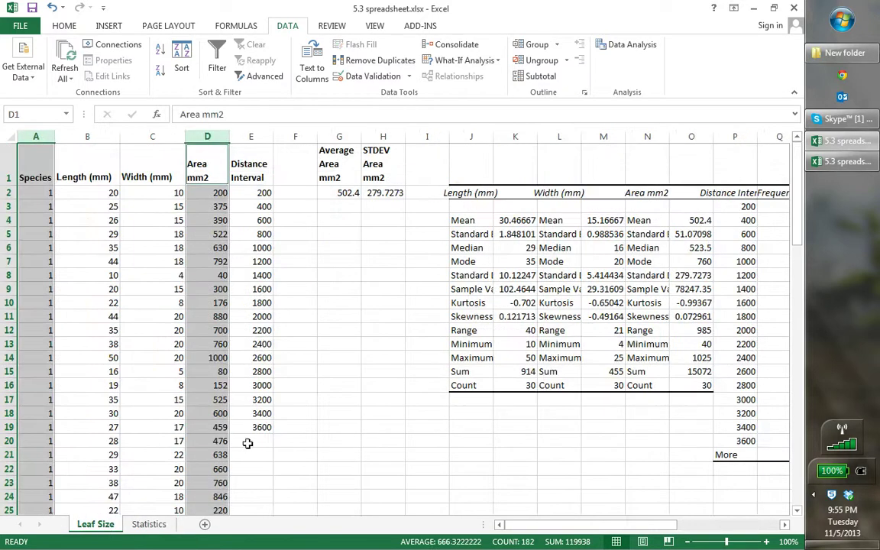
drag(547, 527, 639, 515)
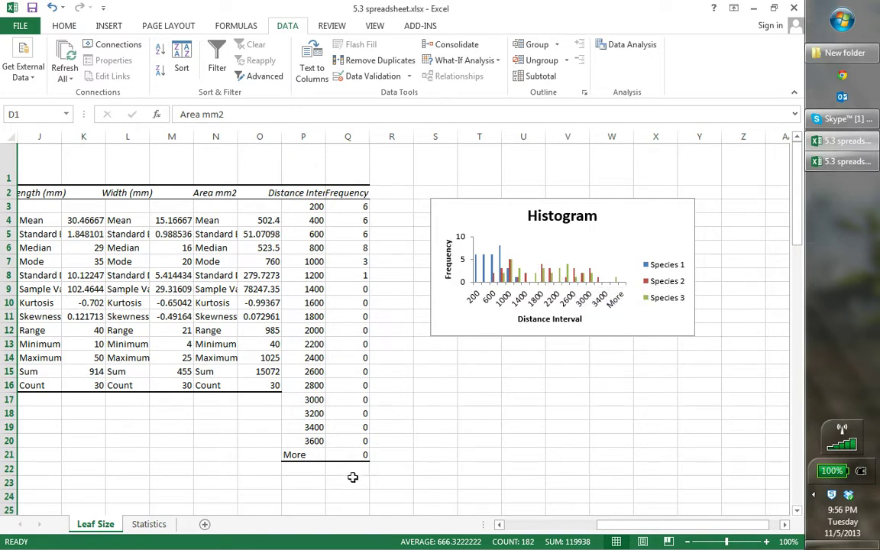
click(150, 525)
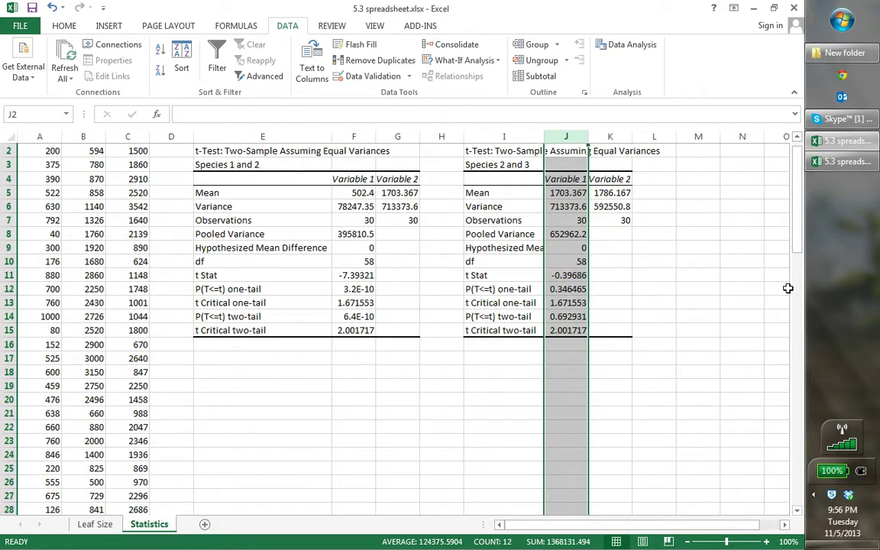
Start a third equal-variances two-sample t-test with the species 1 areas in A2:A31 as the variable 1 range.
drag(795, 233, 794, 215)
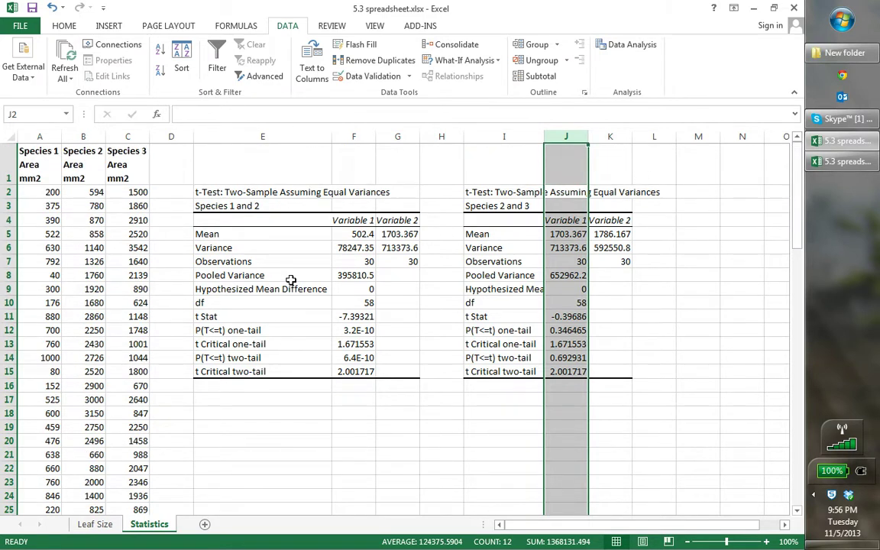
click(597, 46)
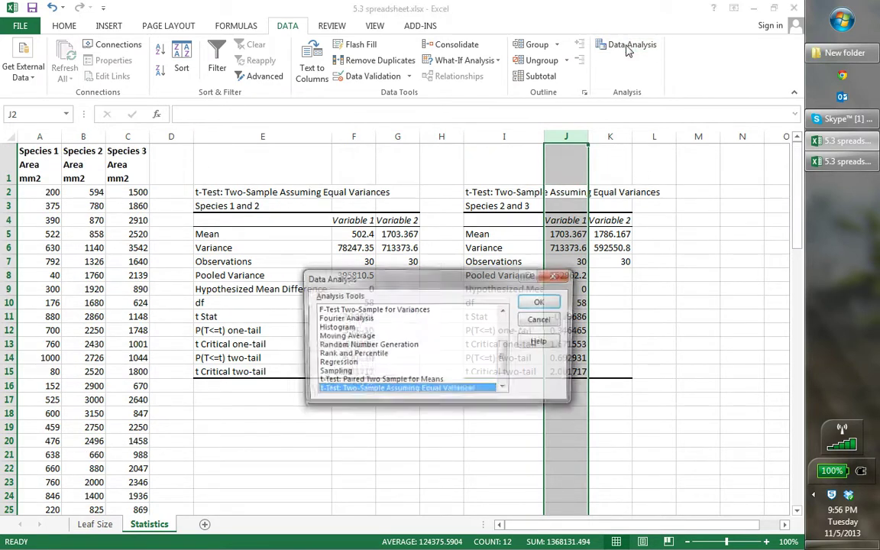
click(540, 303)
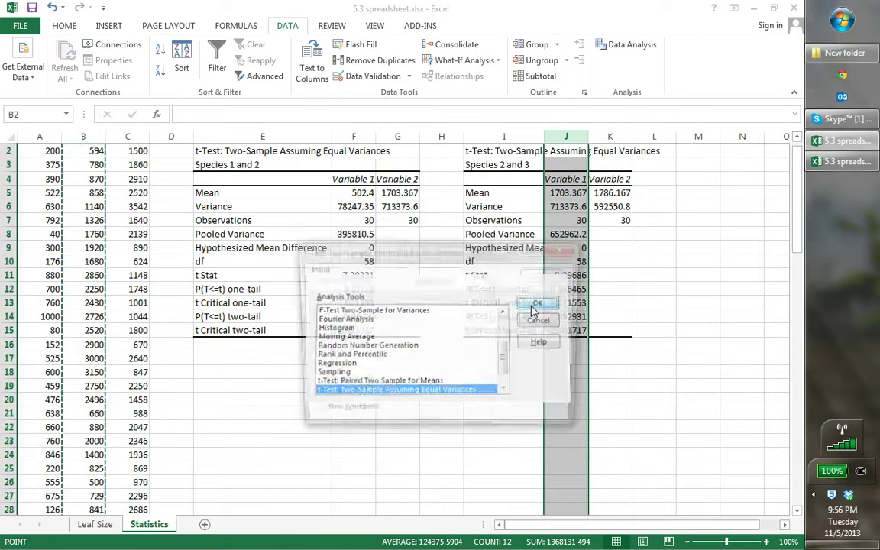
click(495, 281)
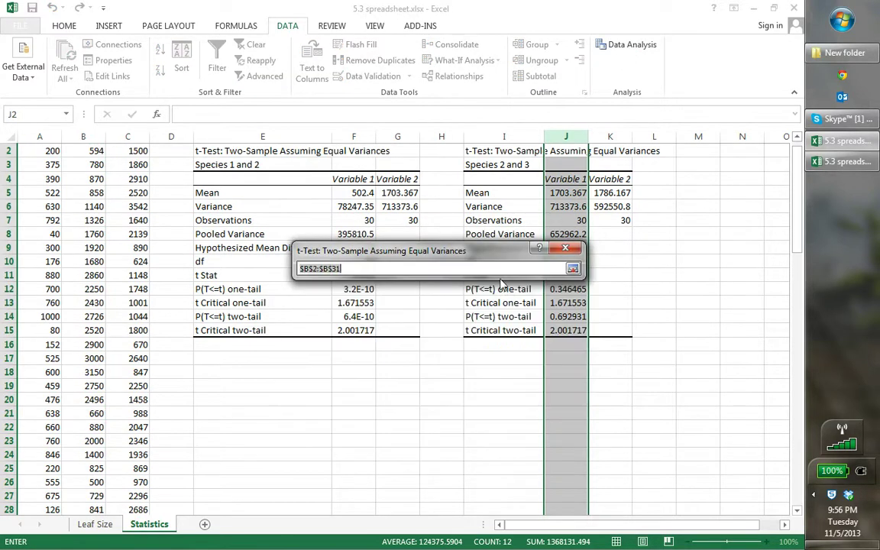
drag(798, 249, 798, 238)
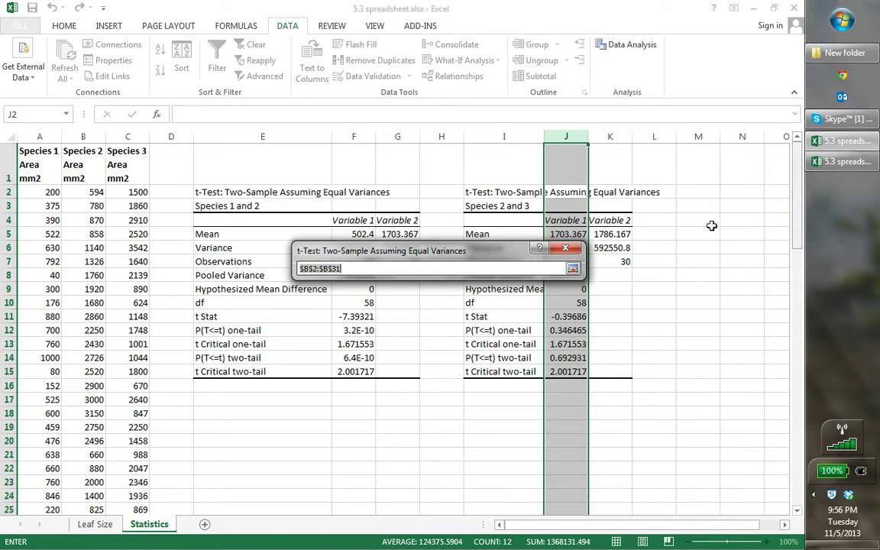
click(40, 195)
drag(40, 200, 50, 464)
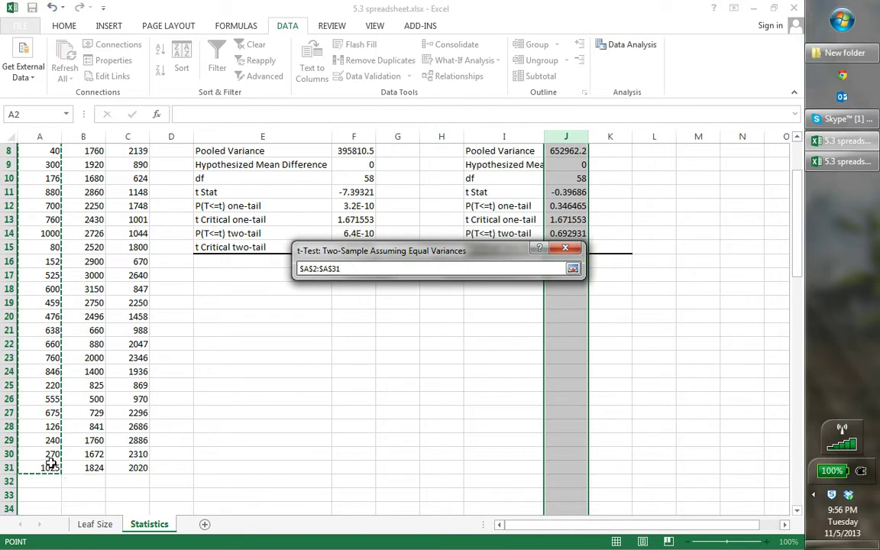
click(573, 269)
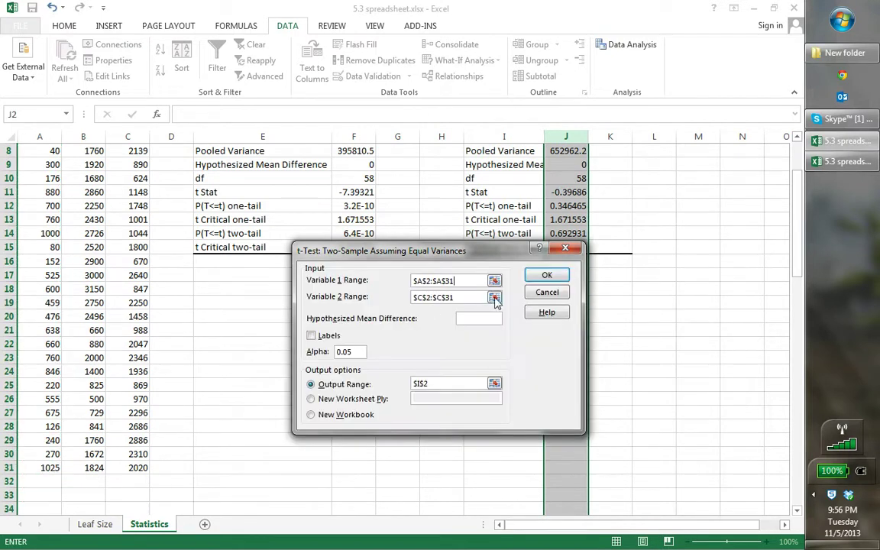
Select the species 3 areas in C2:C31 as the third t-test's variable 2 range.
click(495, 298)
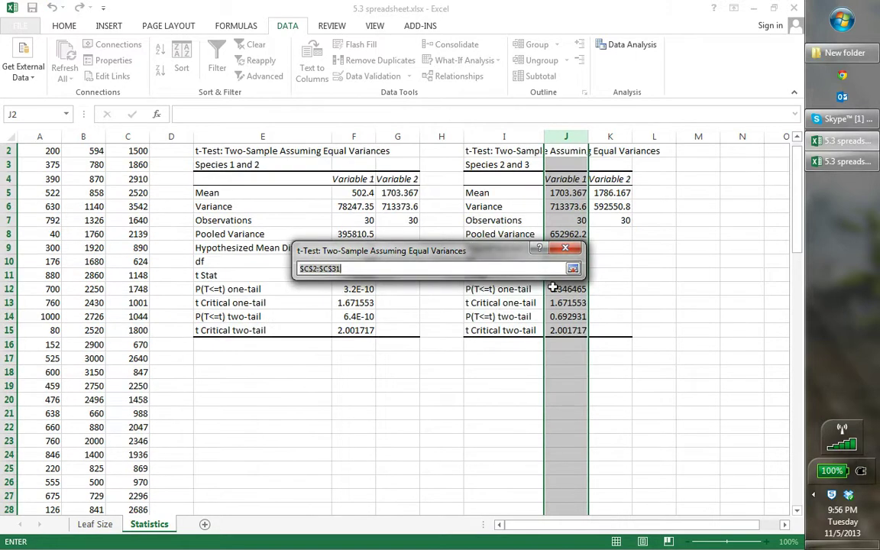
drag(796, 246, 797, 233)
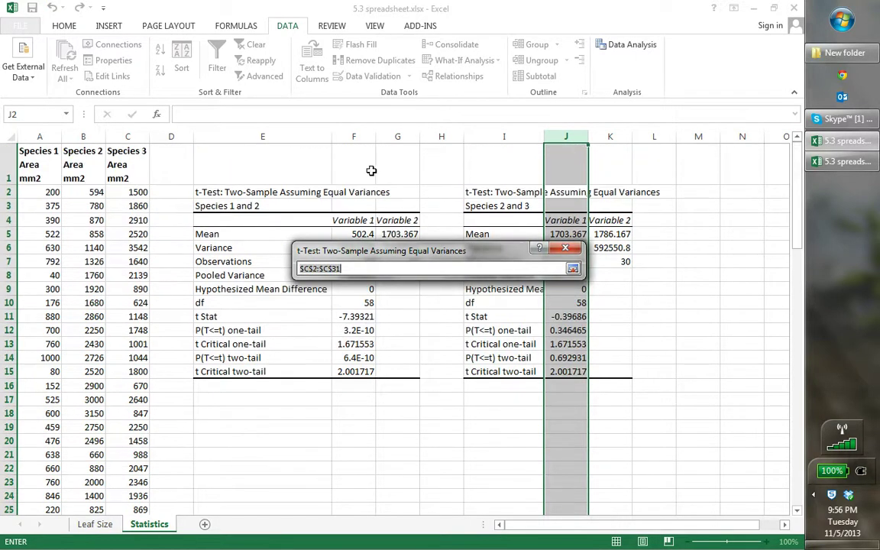
drag(127, 193, 145, 493)
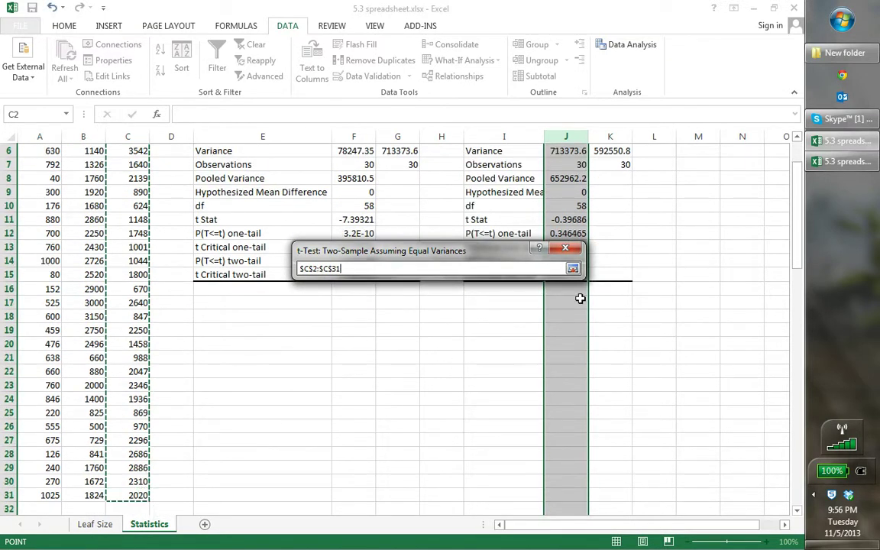
click(572, 268)
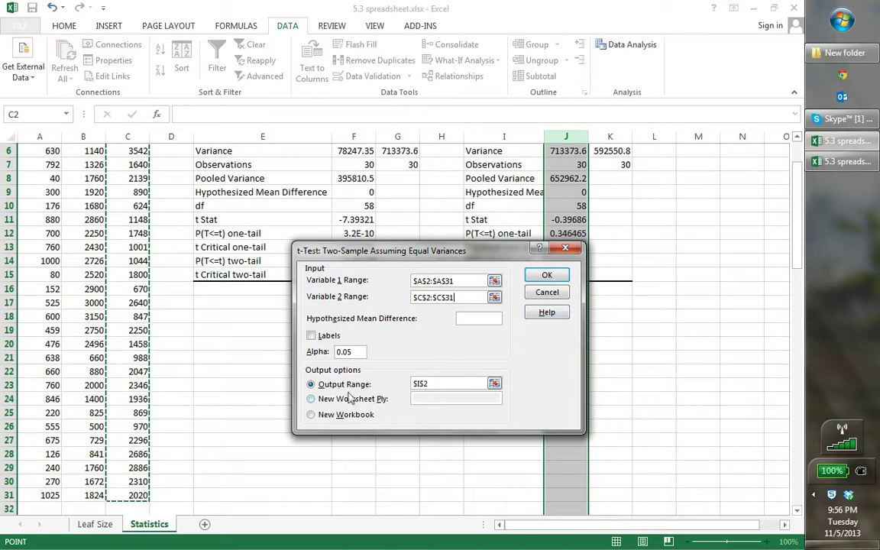
Output the third t-test's results starting at cell M2, and widen column M slightly.
click(495, 384)
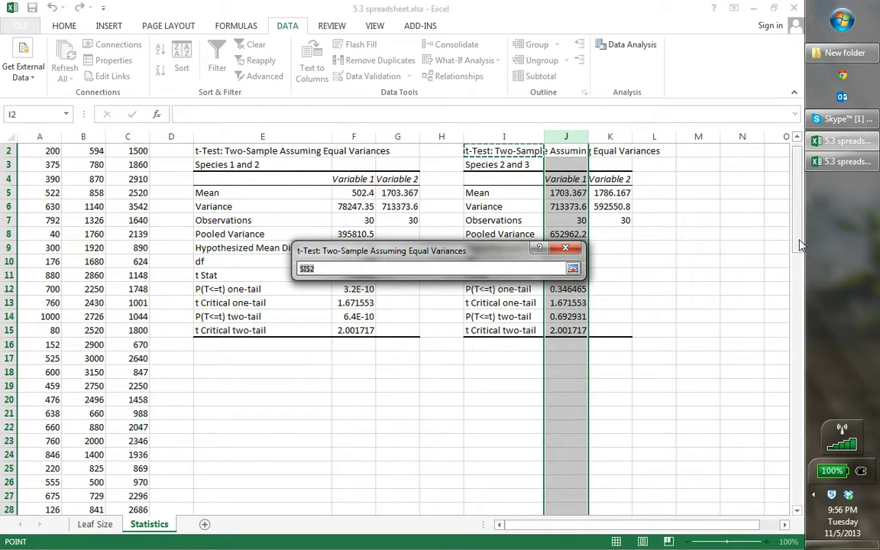
scroll(719, 216, up, 1)
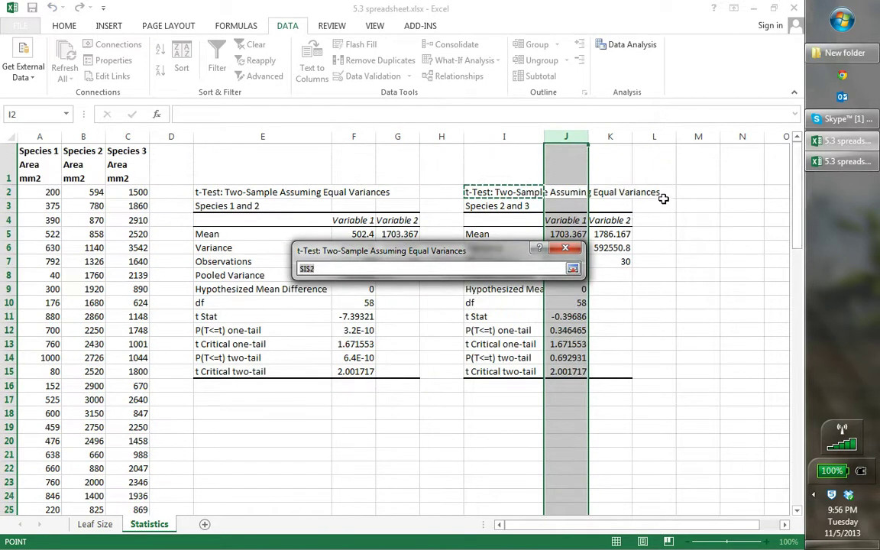
click(699, 197)
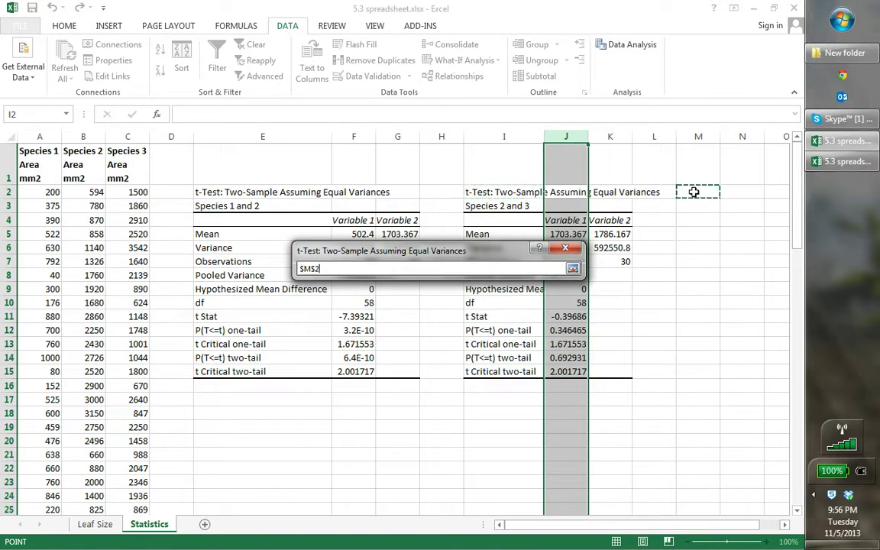
click(572, 269)
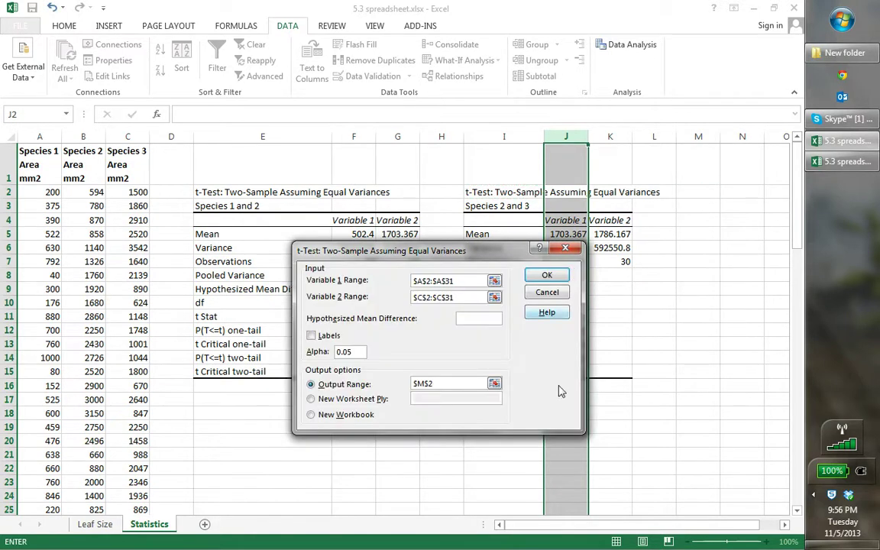
click(547, 273)
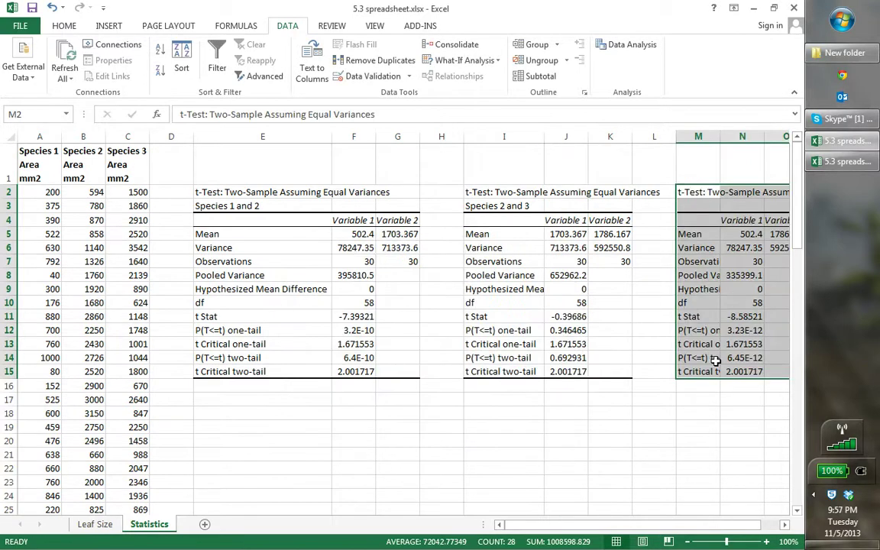
drag(721, 138, 729, 142)
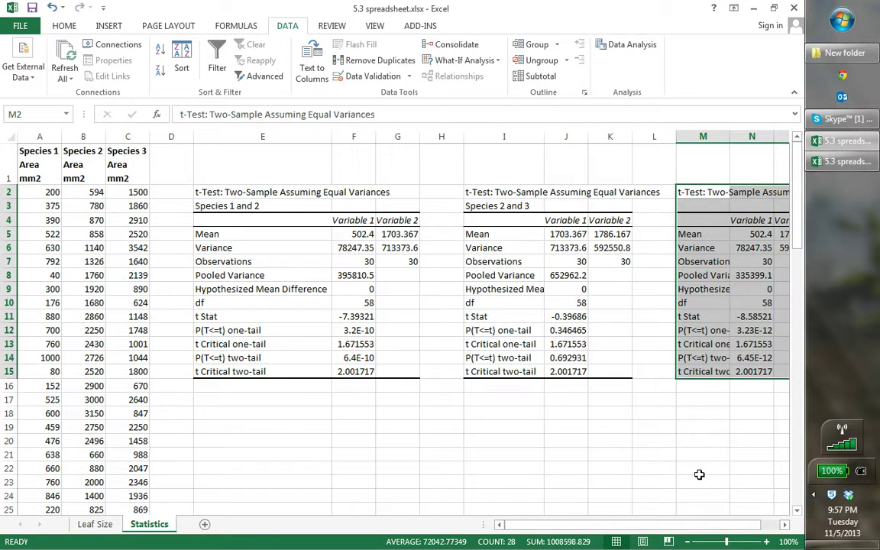
Start a single-factor Anova on all three species' areas in A1:C31, grouped by columns with labels in the first row.
click(620, 48)
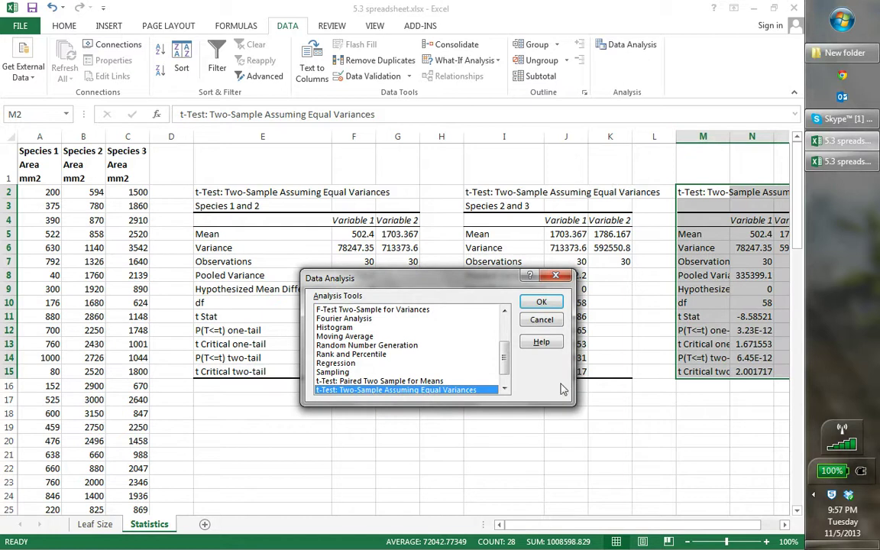
click(504, 389)
click(505, 389)
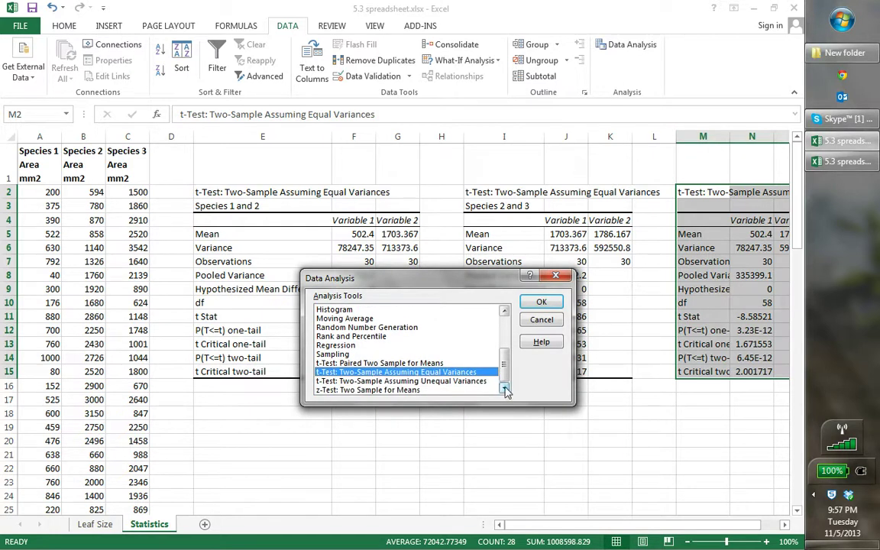
scroll(459, 344, up, 3)
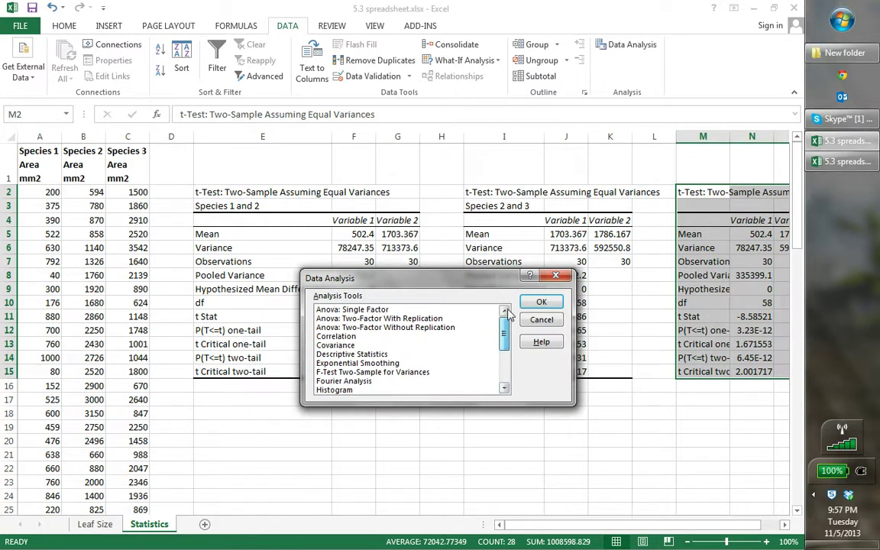
click(374, 310)
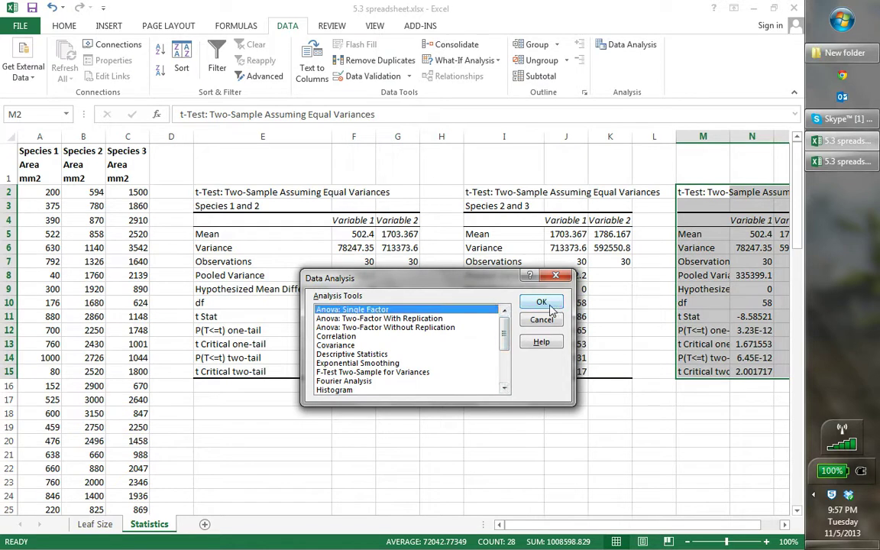
click(541, 302)
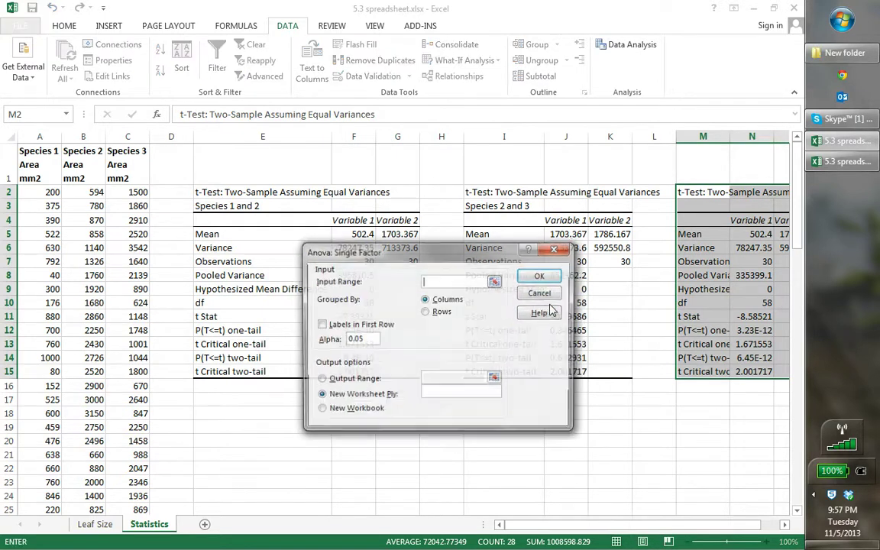
click(495, 282)
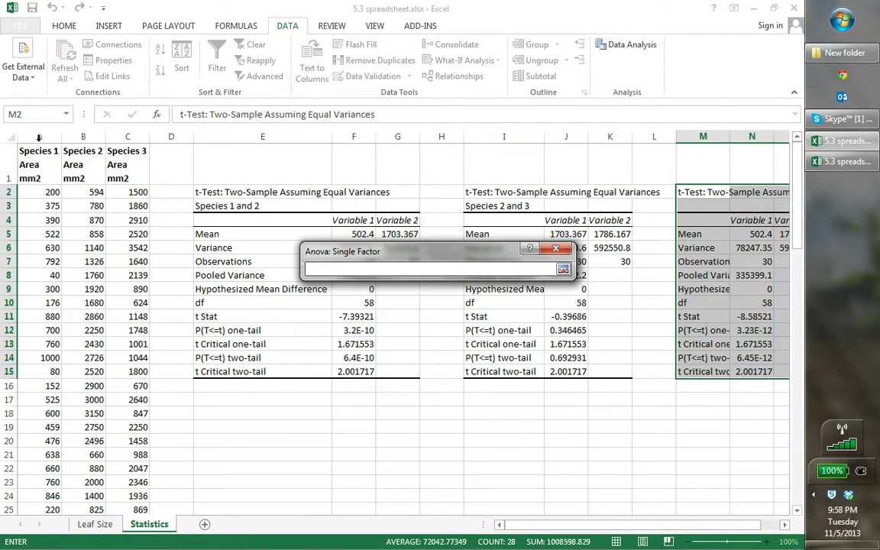
drag(44, 153, 163, 511)
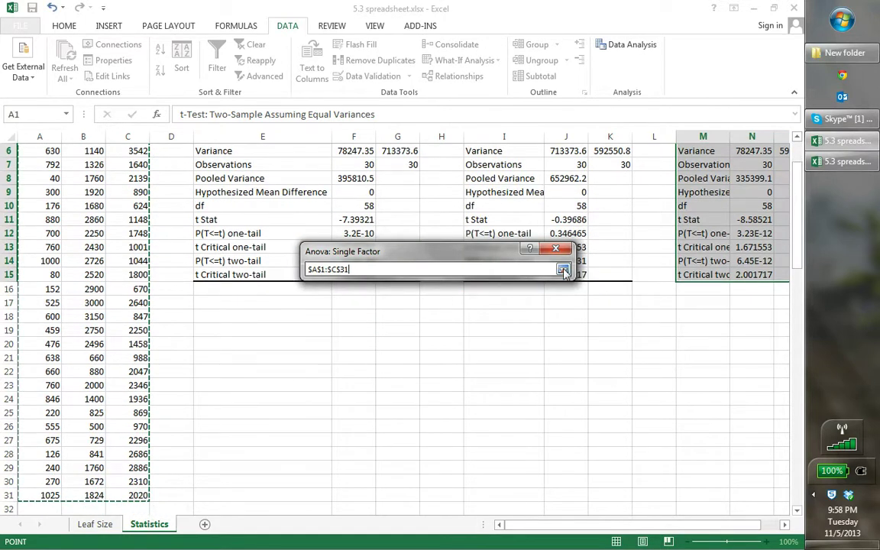
click(562, 271)
click(320, 326)
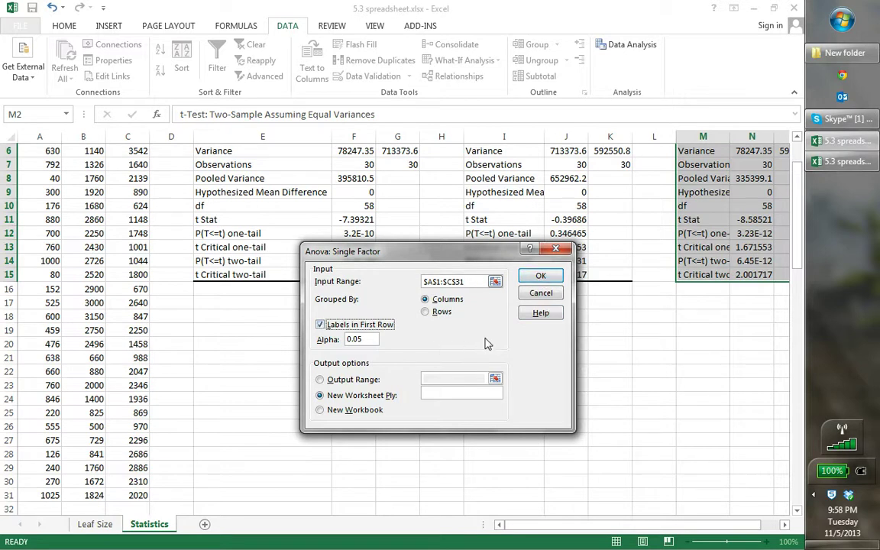
Output the single-factor Anova results to the current sheet starting at cell E18, keeping alpha at 0.05.
click(319, 379)
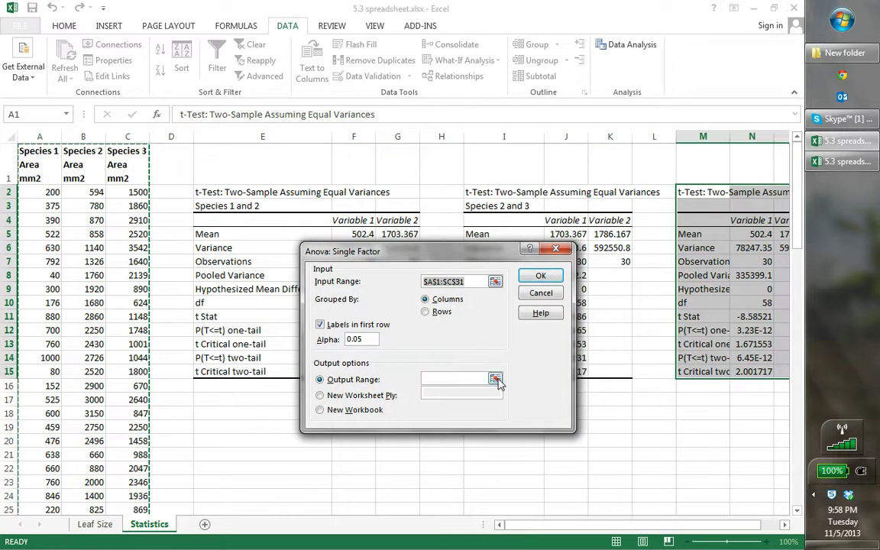
click(495, 380)
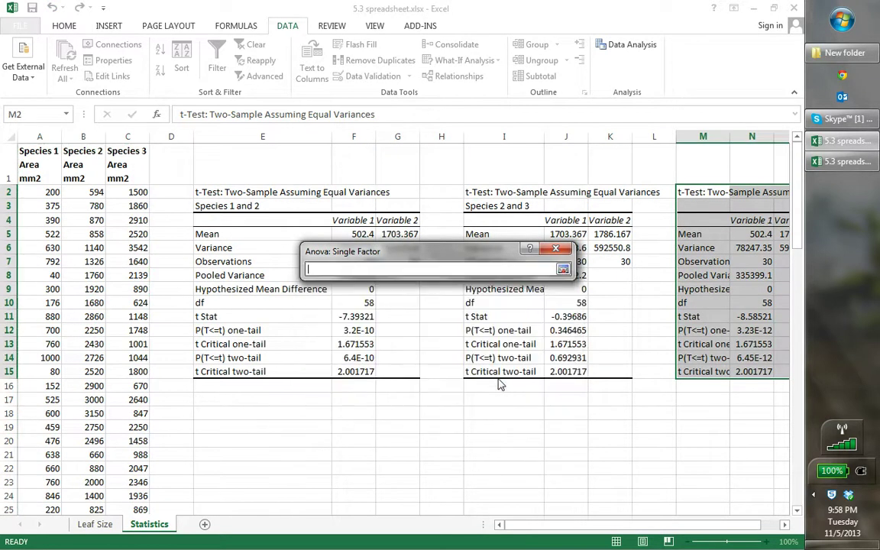
click(231, 414)
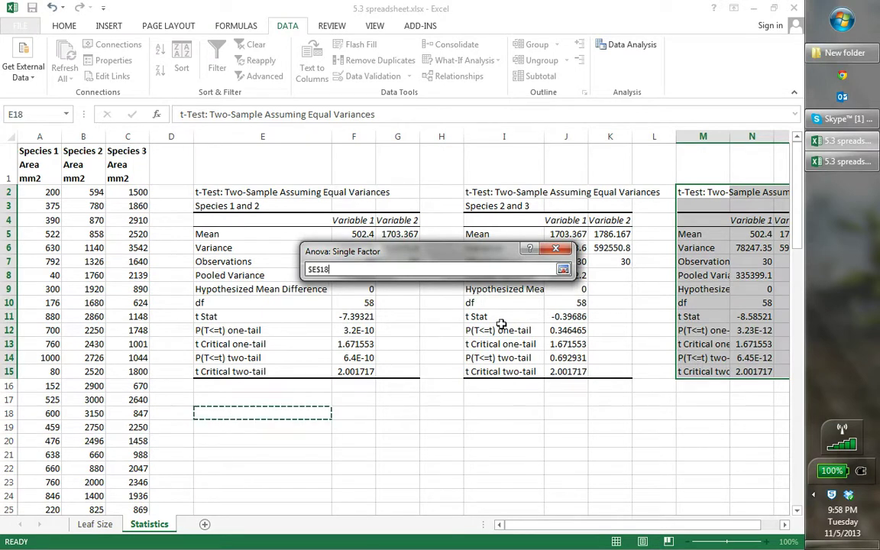
click(563, 269)
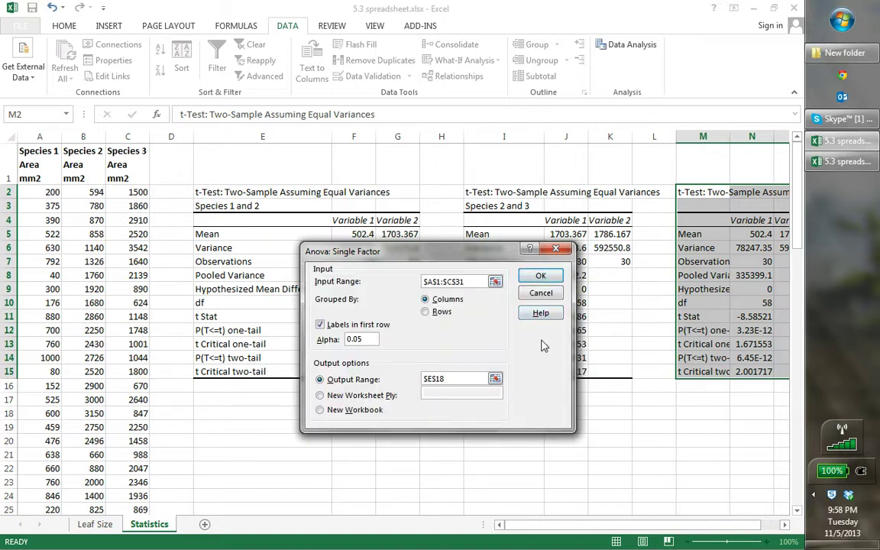
click(539, 275)
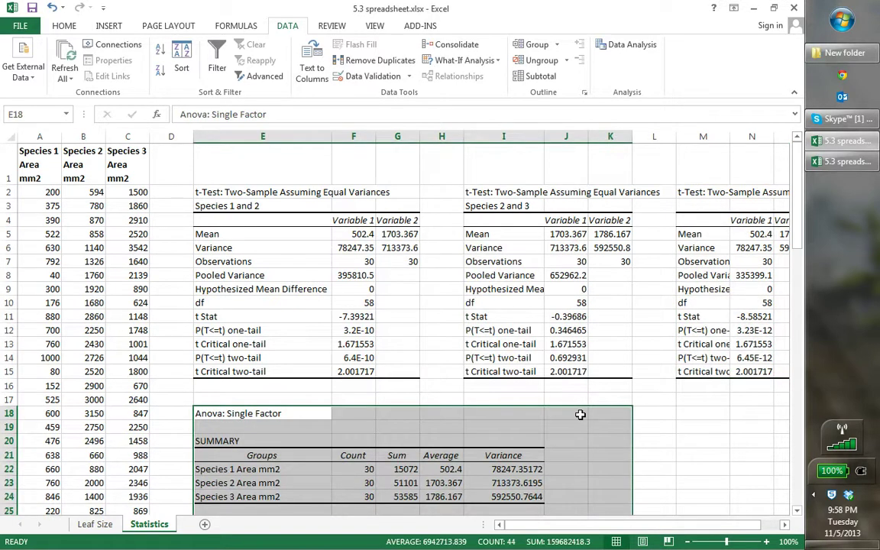
Examine the Anova results table, in particular the between-groups P-value in J29.
click(703, 497)
scroll(703, 497, down, 3)
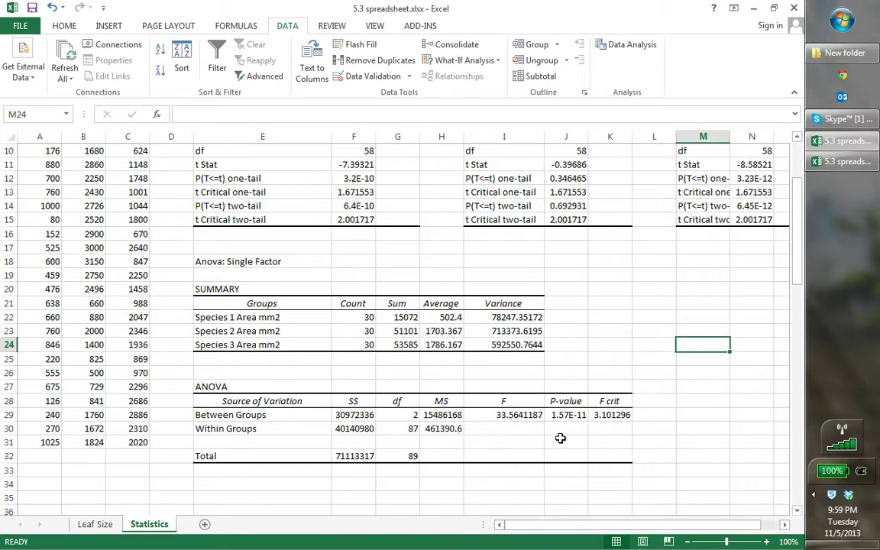
click(569, 416)
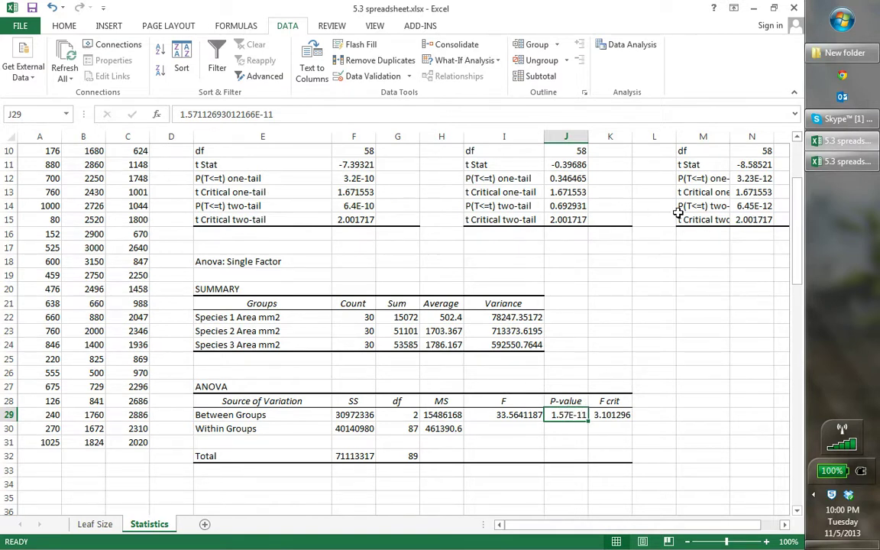
drag(798, 257, 800, 204)
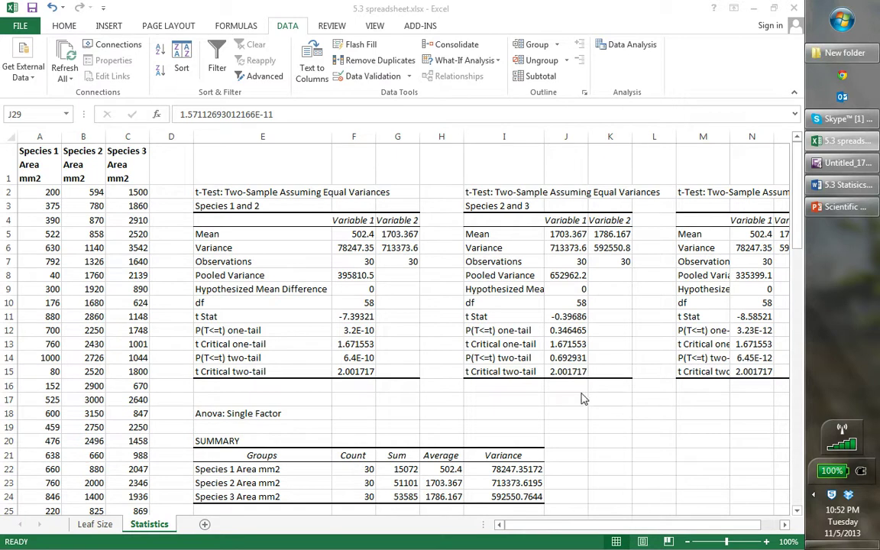
Compare the two-tail P-value of the species 2 and 3 t-test in Excel with the Hypothesis slide in PowerPoint.
click(844, 207)
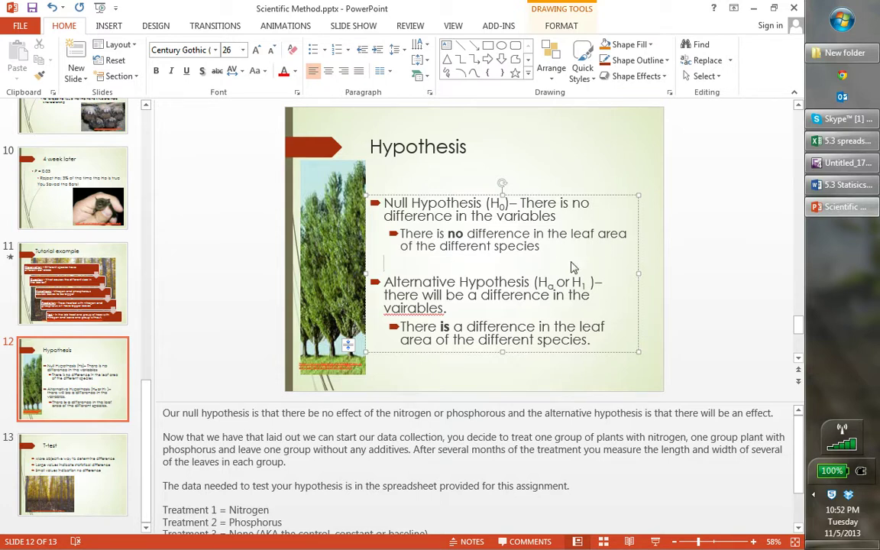
key(alt+Tab)
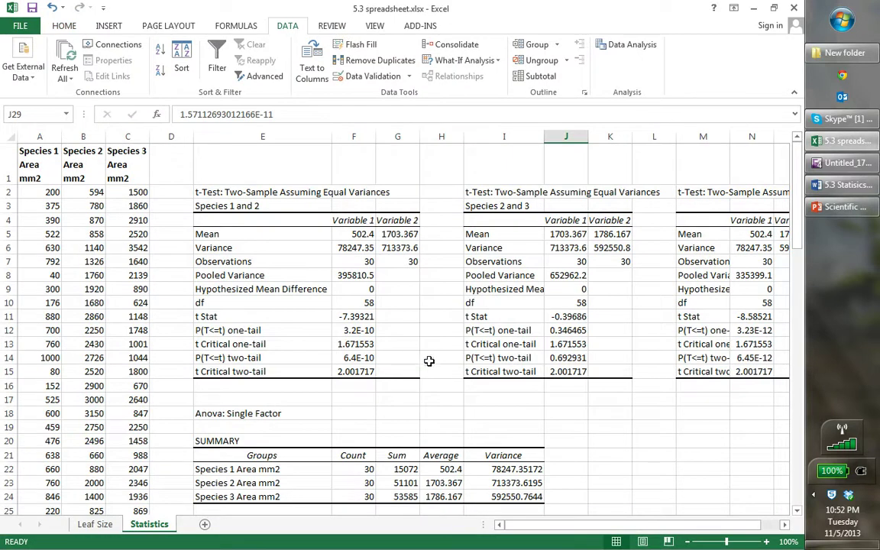
click(564, 344)
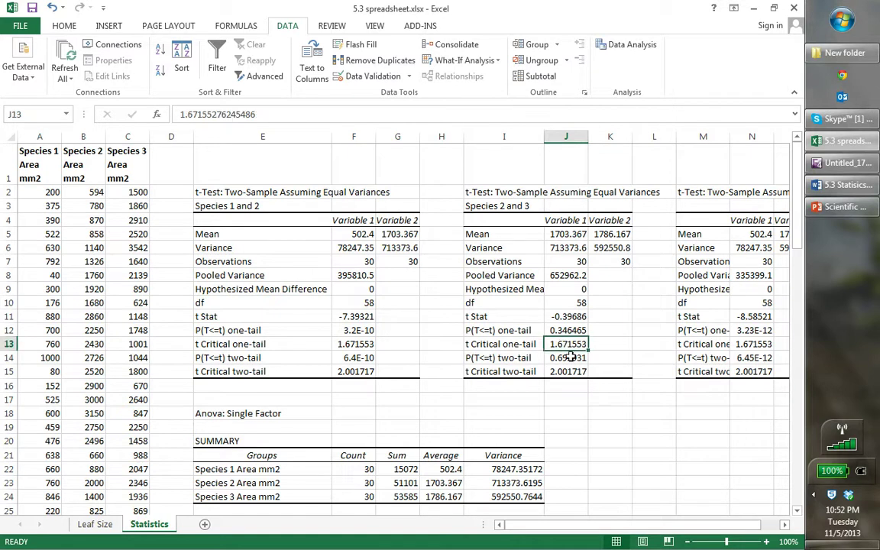
click(566, 358)
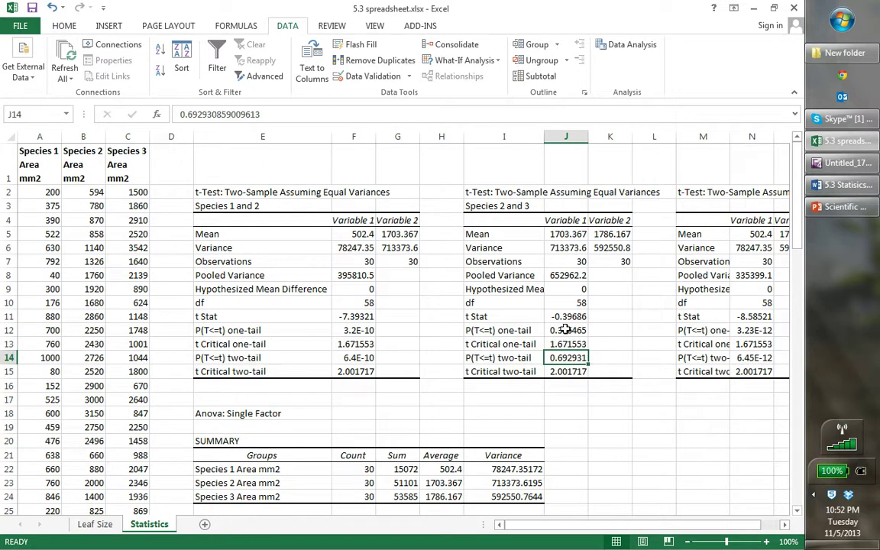
key(alt+Tab)
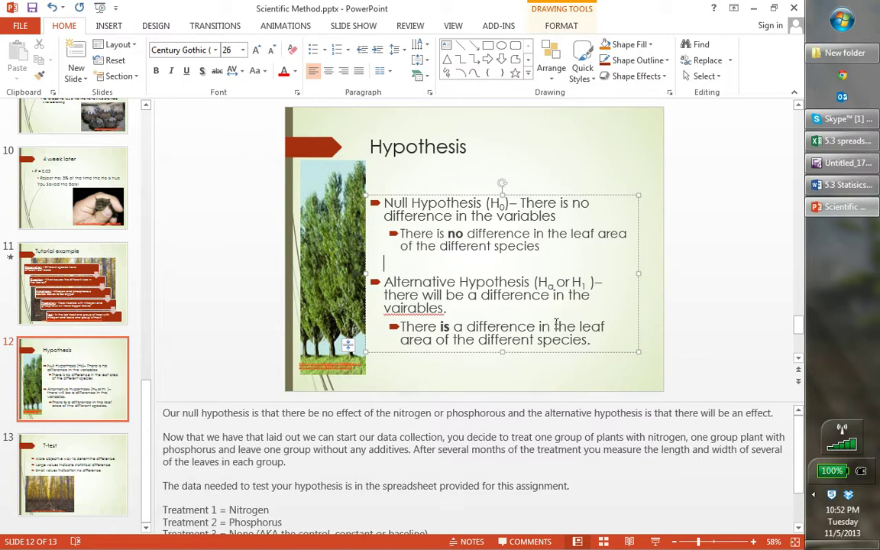
key(alt+Tab)
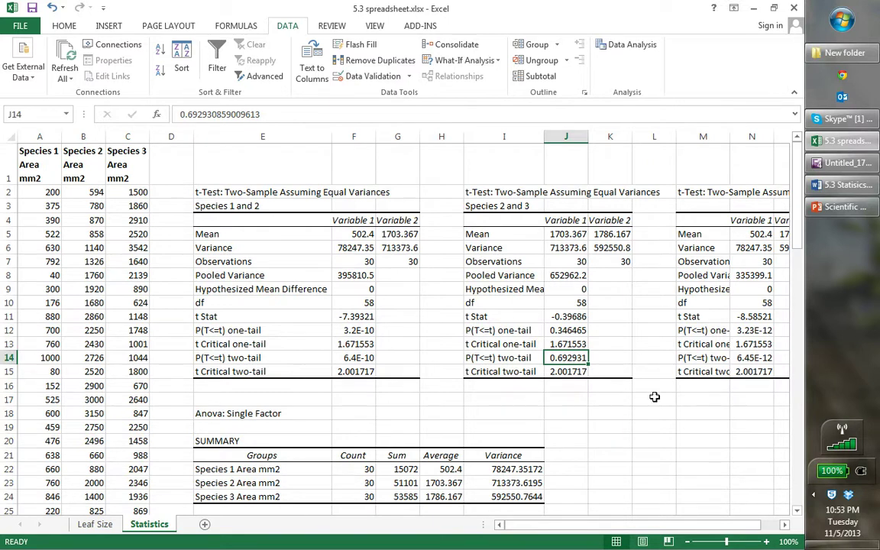
key(alt+Tab)
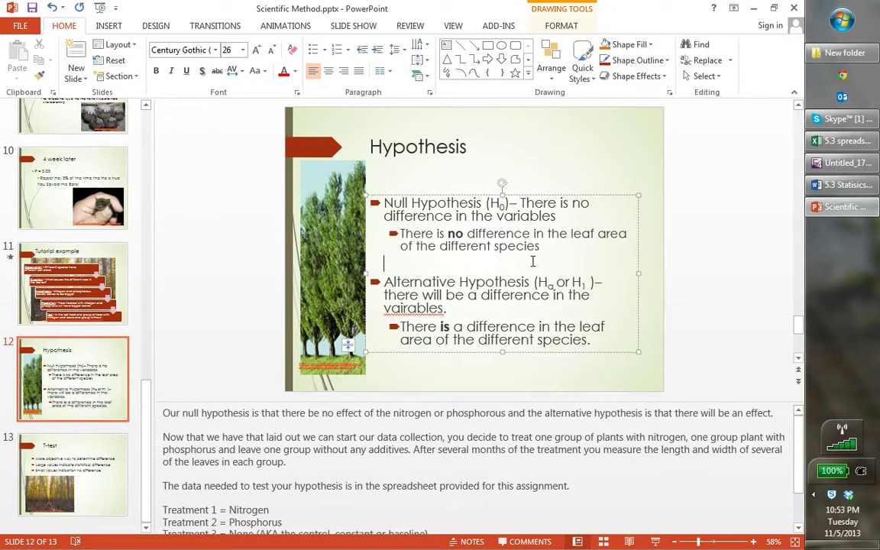
key(alt+Tab)
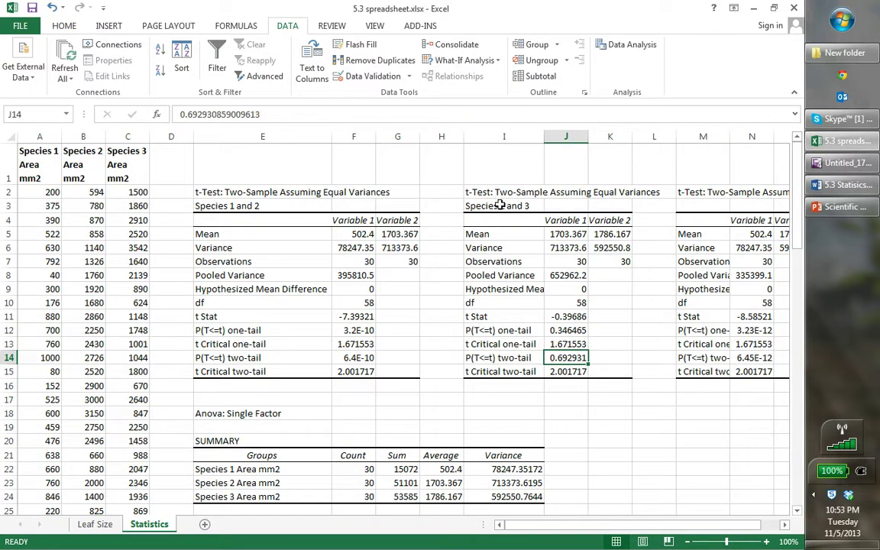